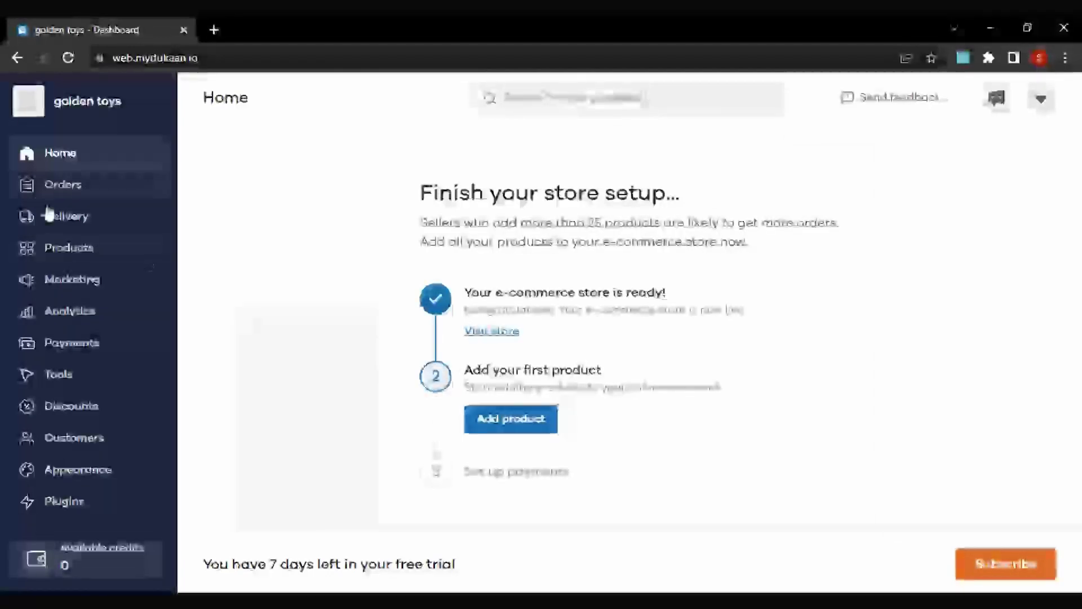
Step: Start adding the store's first product and enter the product name "Childrens book"
left_click(519, 420)
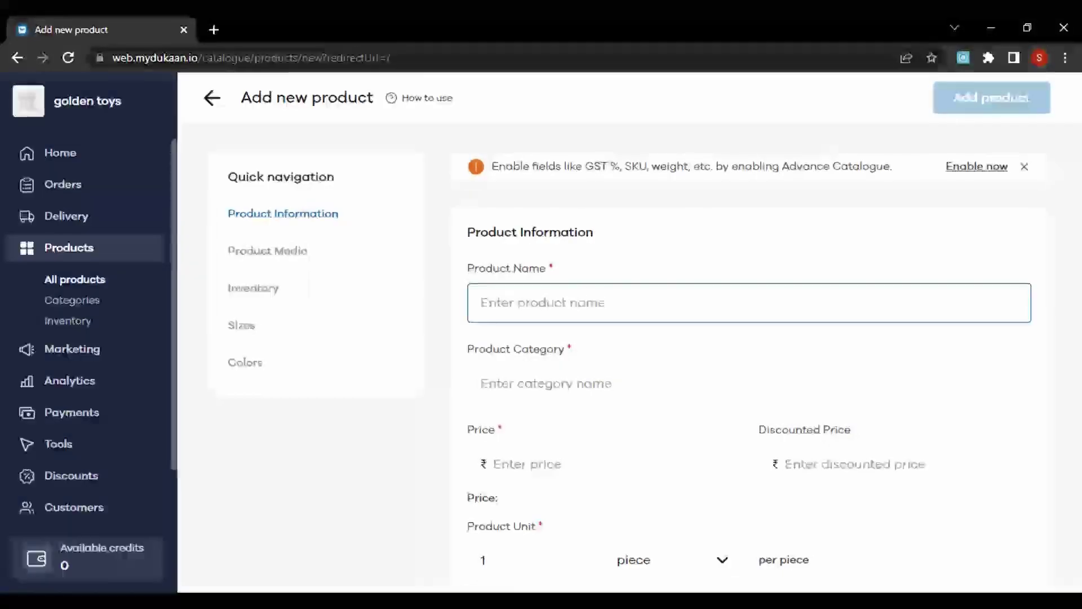
type("chi")
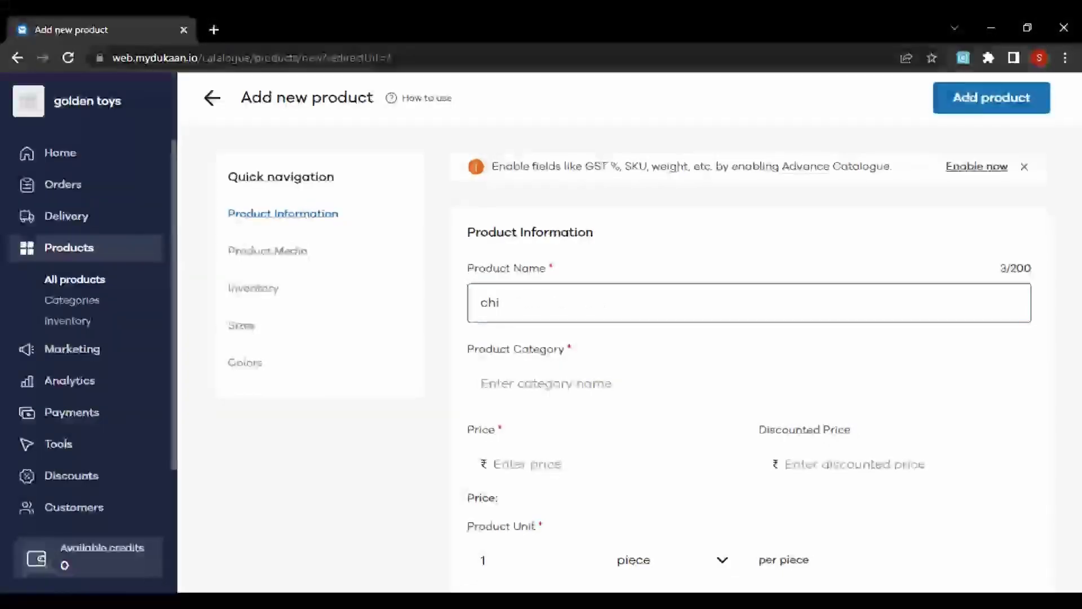
key("BackSpace")
key("BackSpace")
key("BackSpace")
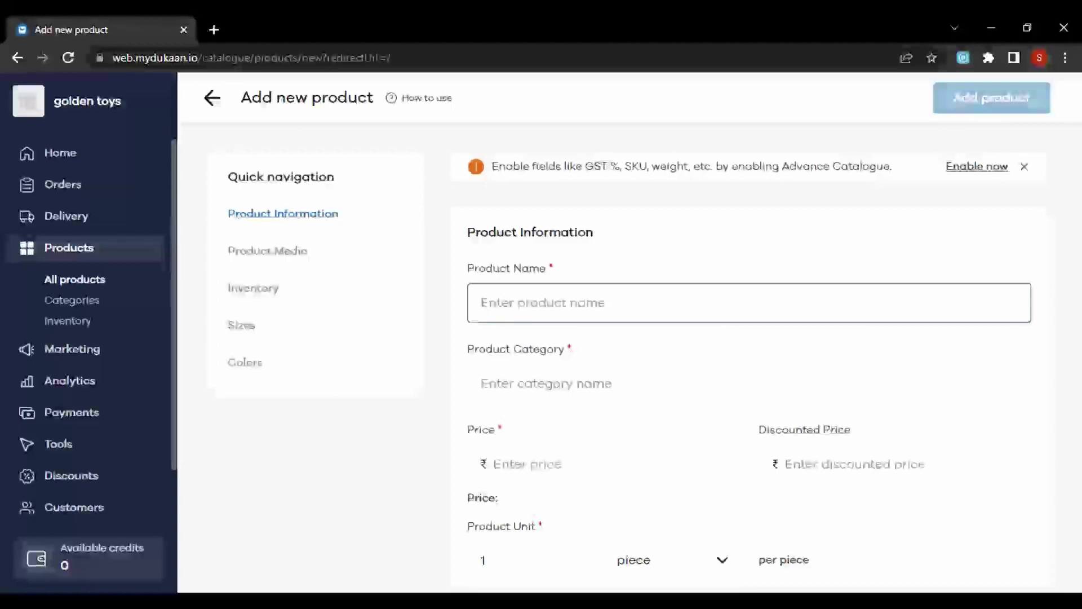
type("Childrens")
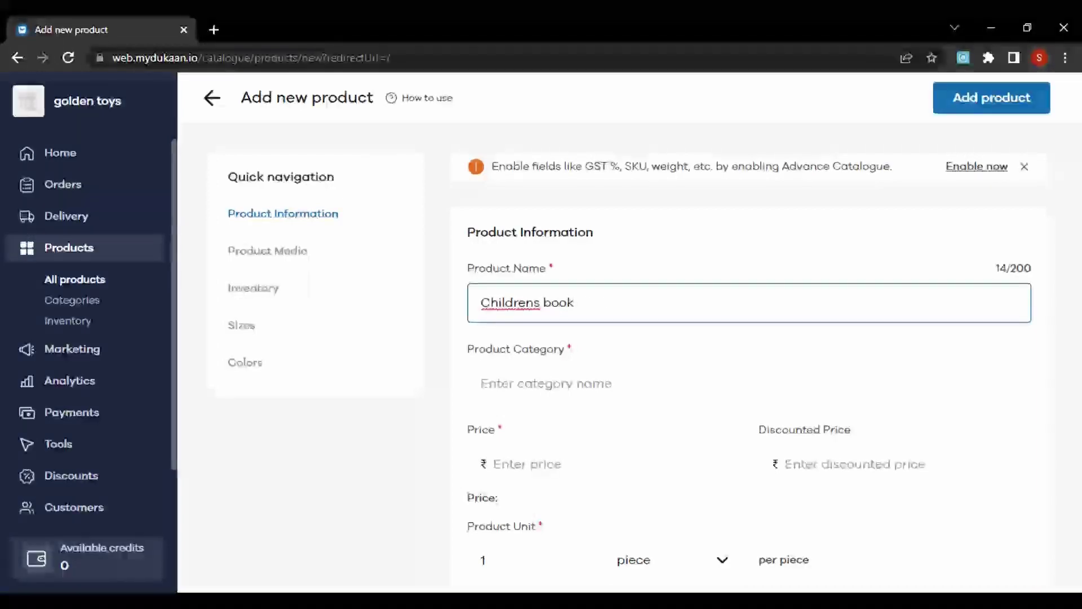
type(" book")
Step: Set the product category to "Book" with a capital B
left_click(482, 383)
type("book")
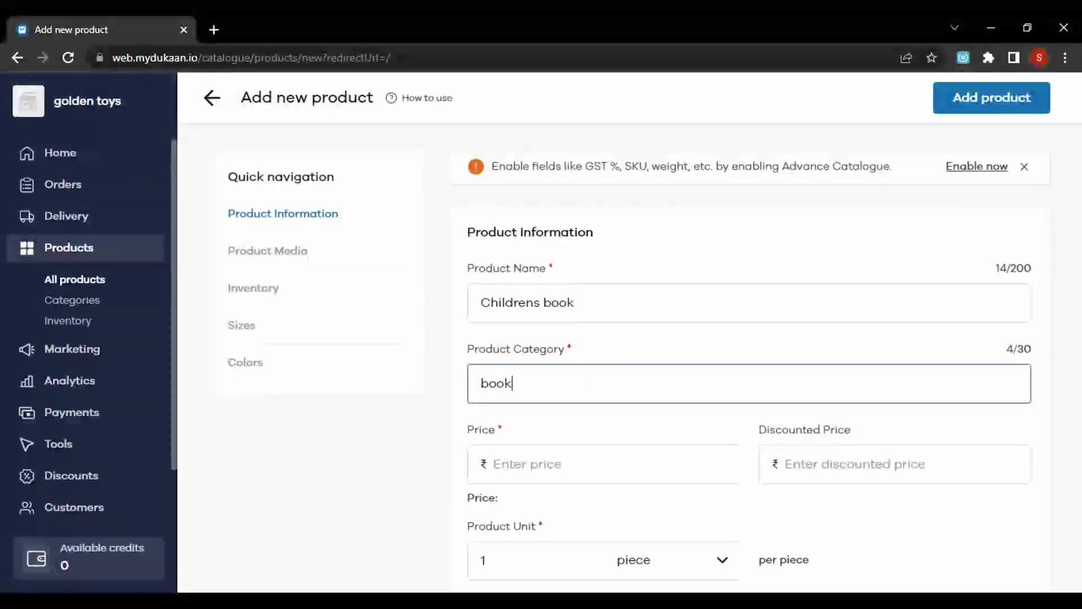
key("Tab")
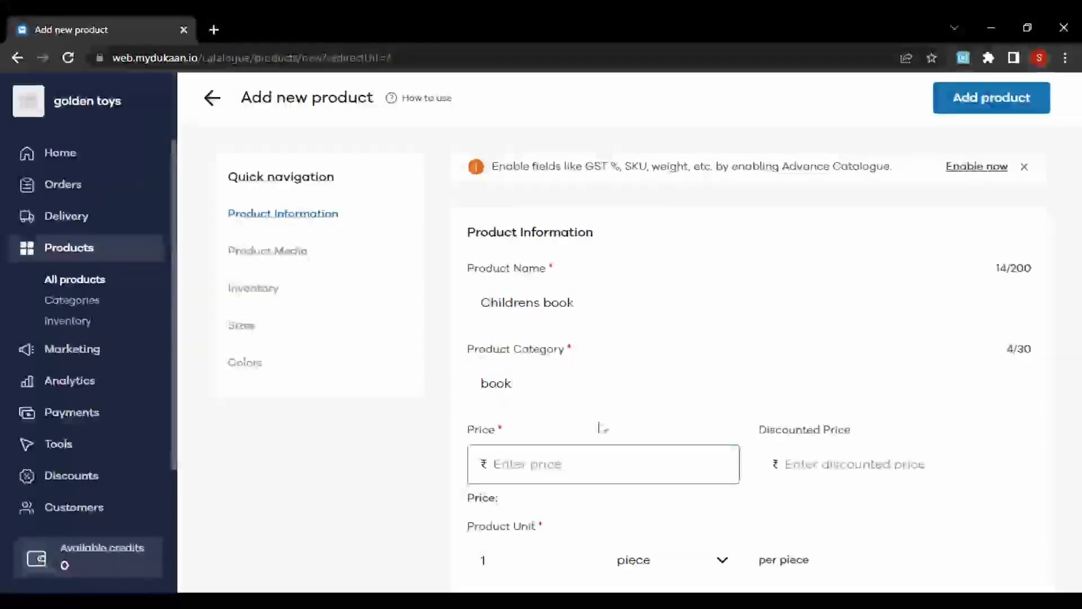
left_click(563, 383)
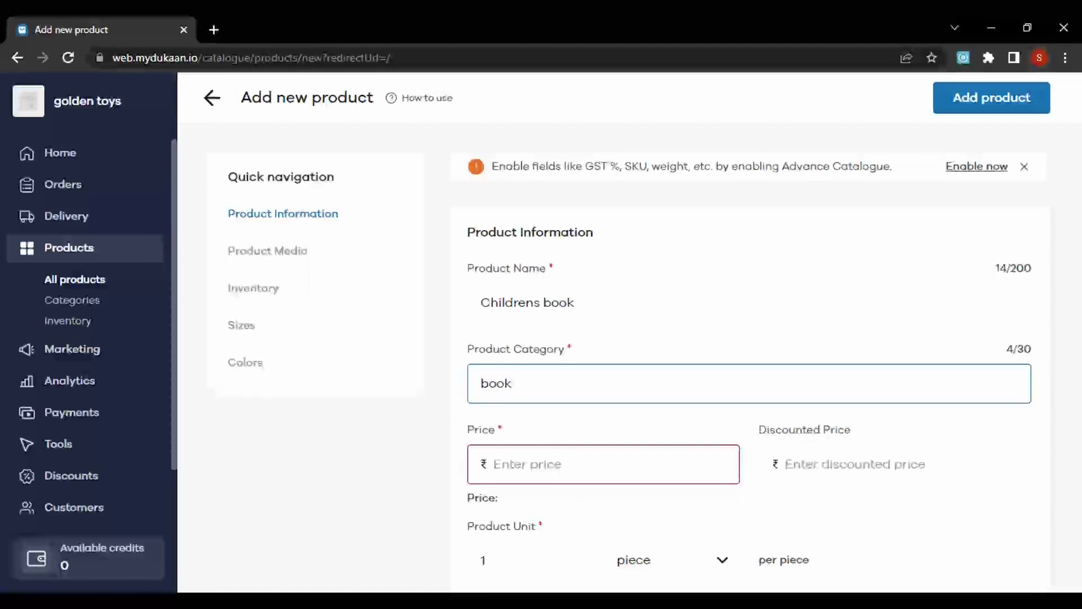
key("BackSpace")
key("BackSpace")
key("BackSpace")
type("Book")
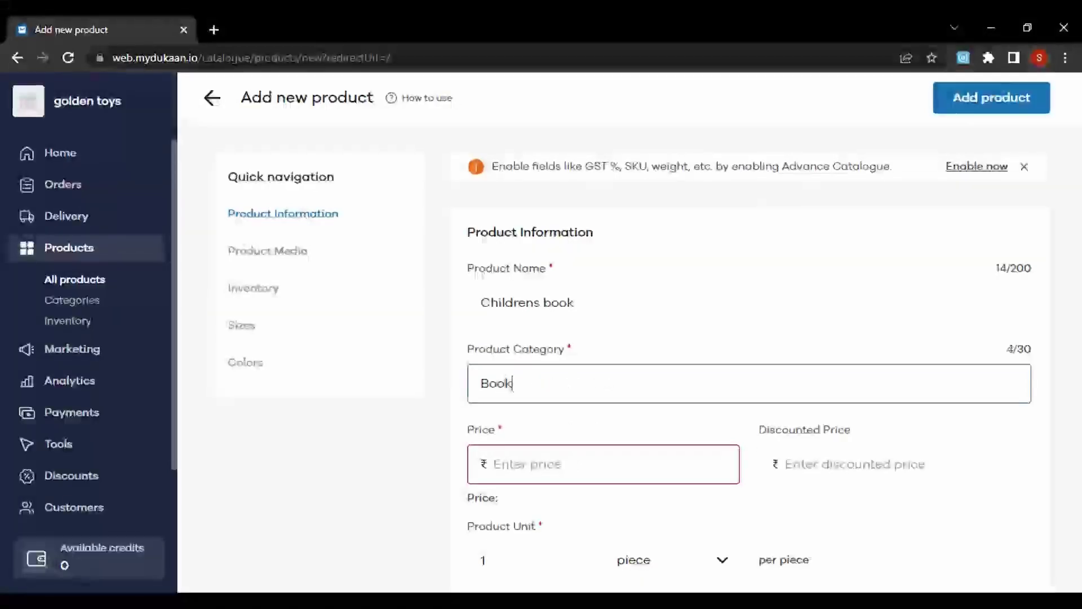
left_click(563, 459)
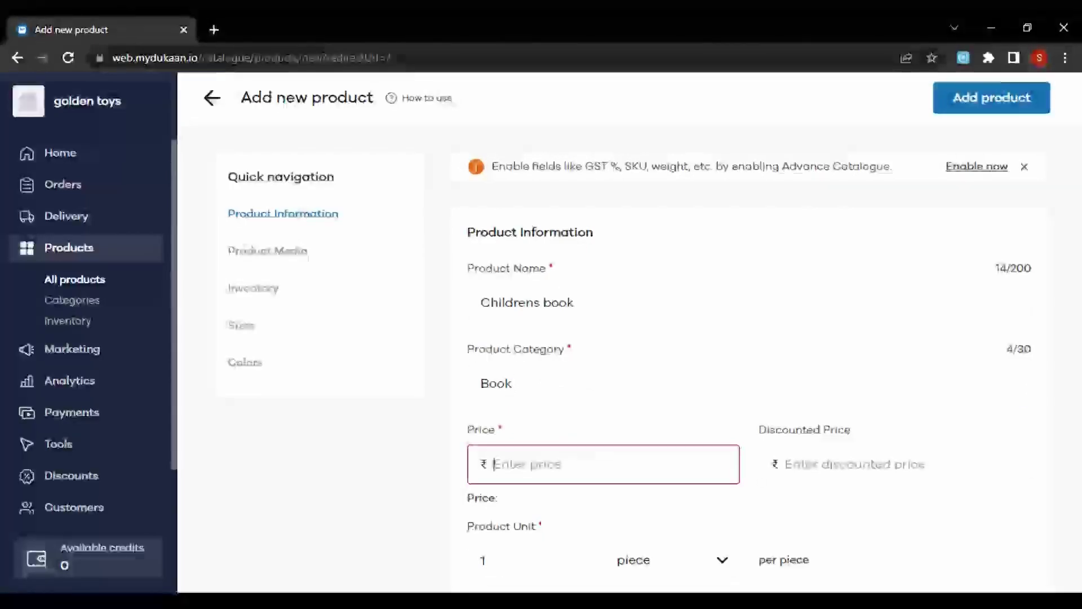
type("2000")
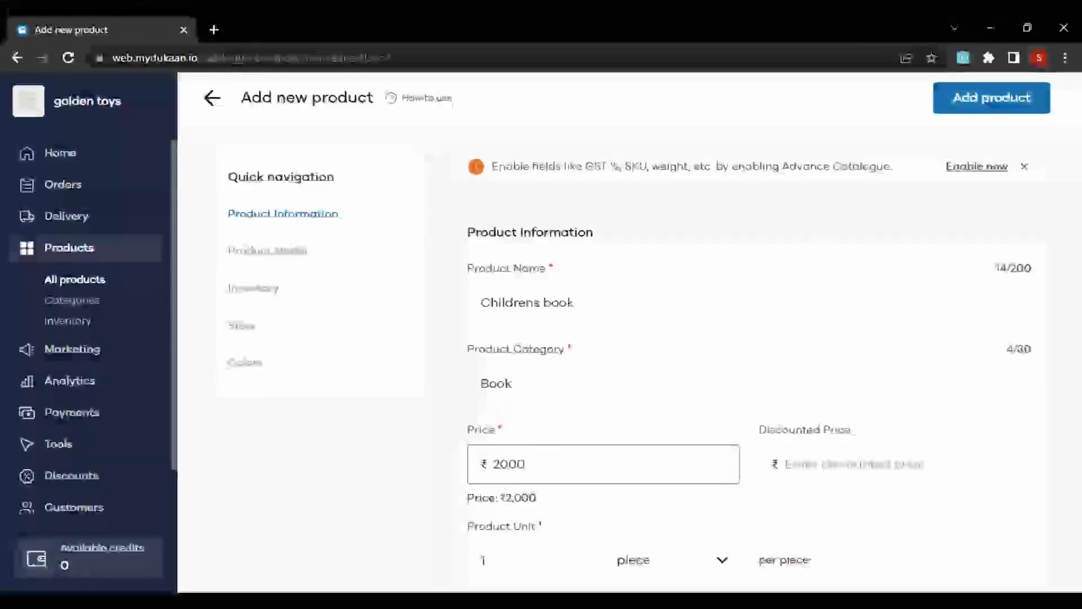
key("BackSpace")
left_click(896, 464)
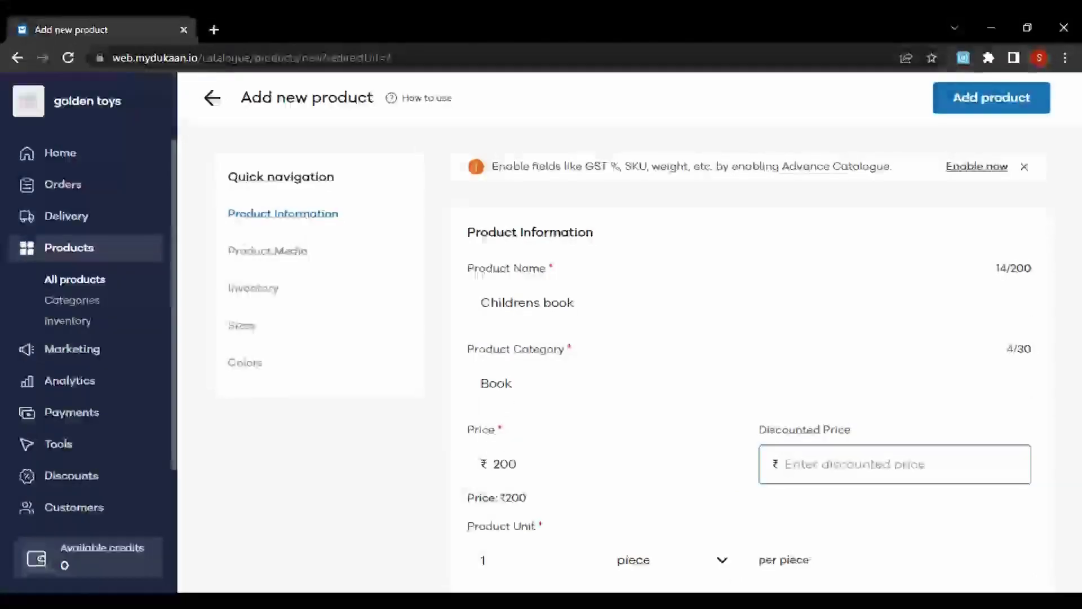
Step: Set the product's price to ₹500 and its discounted price to ₹300
left_click(517, 464)
key("BackSpace")
key("BackSpace")
key("BackSpace")
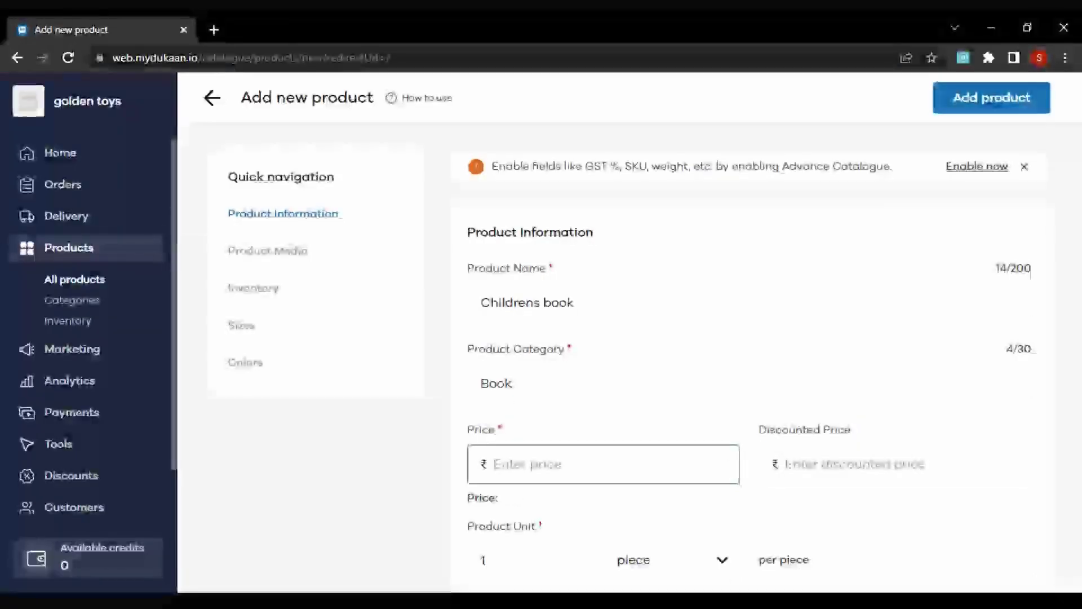
type("5000")
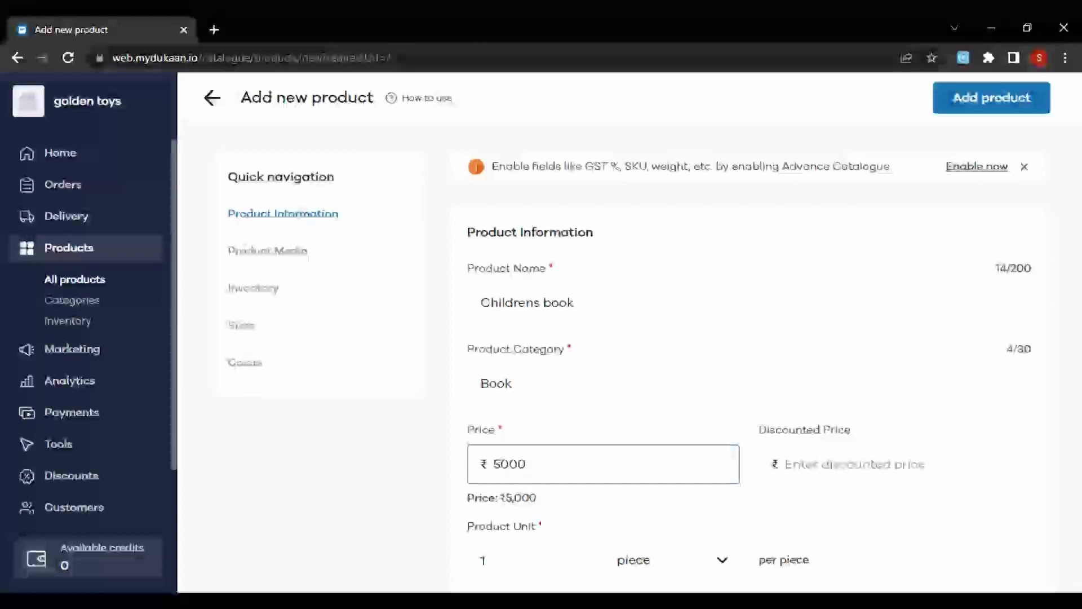
key("BackSpace")
left_click(785, 464)
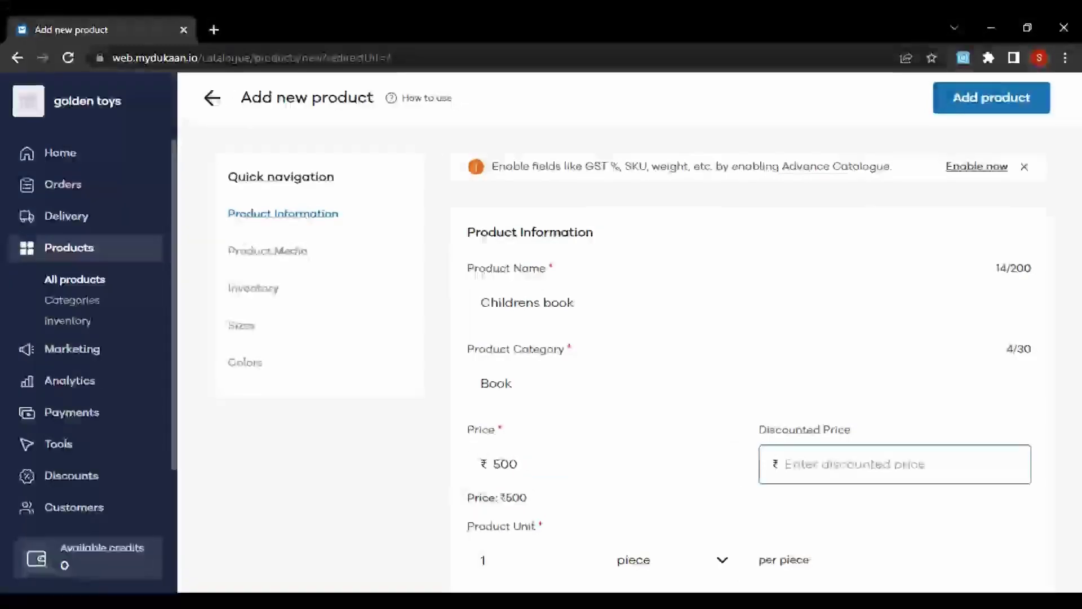
type("300")
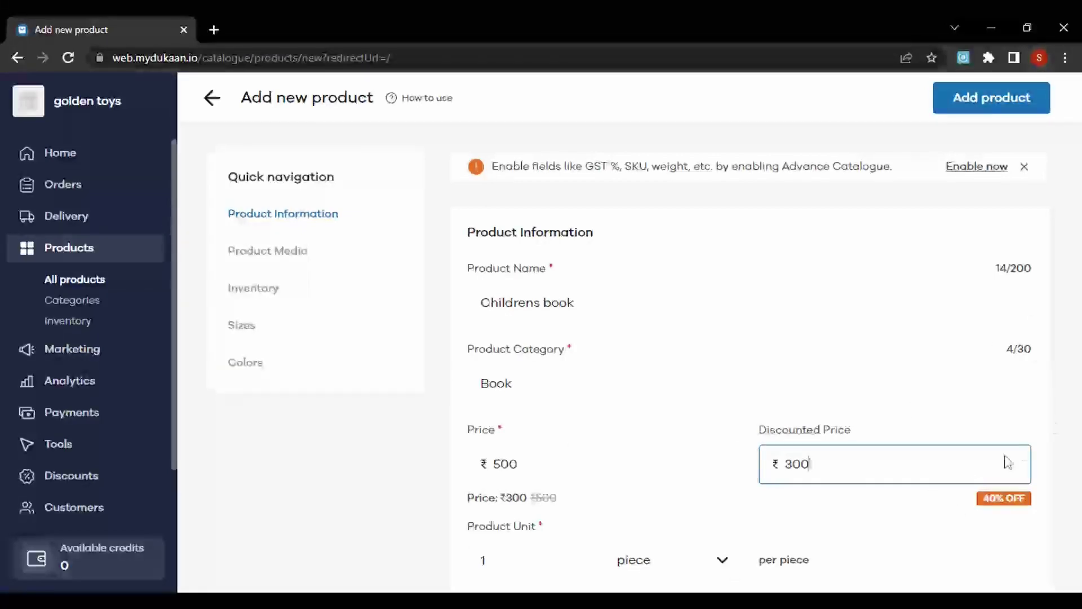
Step: Open the product media picker and select the first three suggested book images
scroll(609, 500, "down", 4)
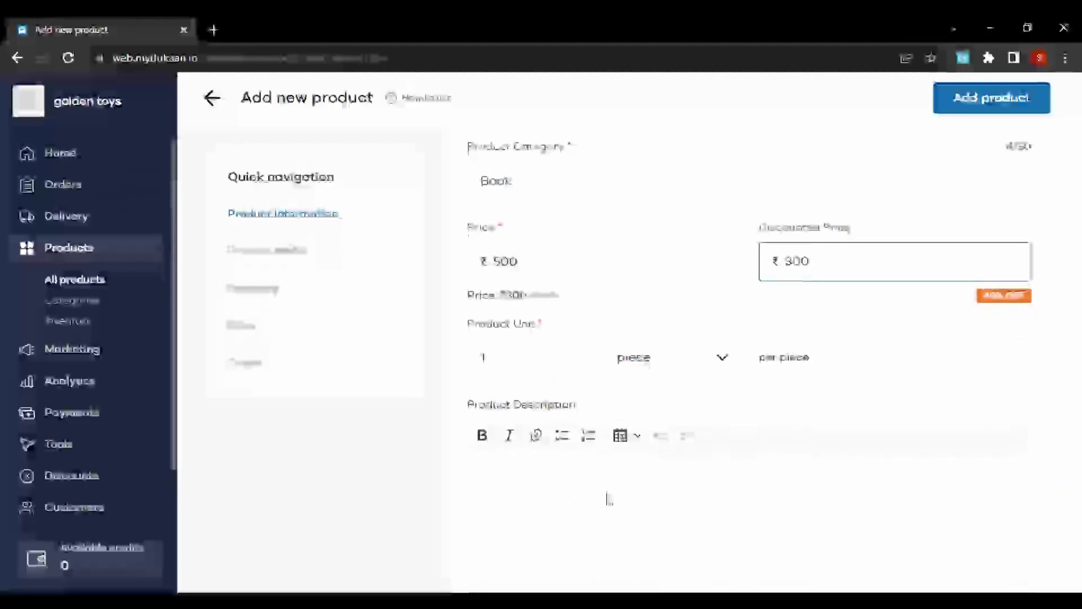
scroll(610, 500, "down", 8)
scroll(592, 462, "up", 5)
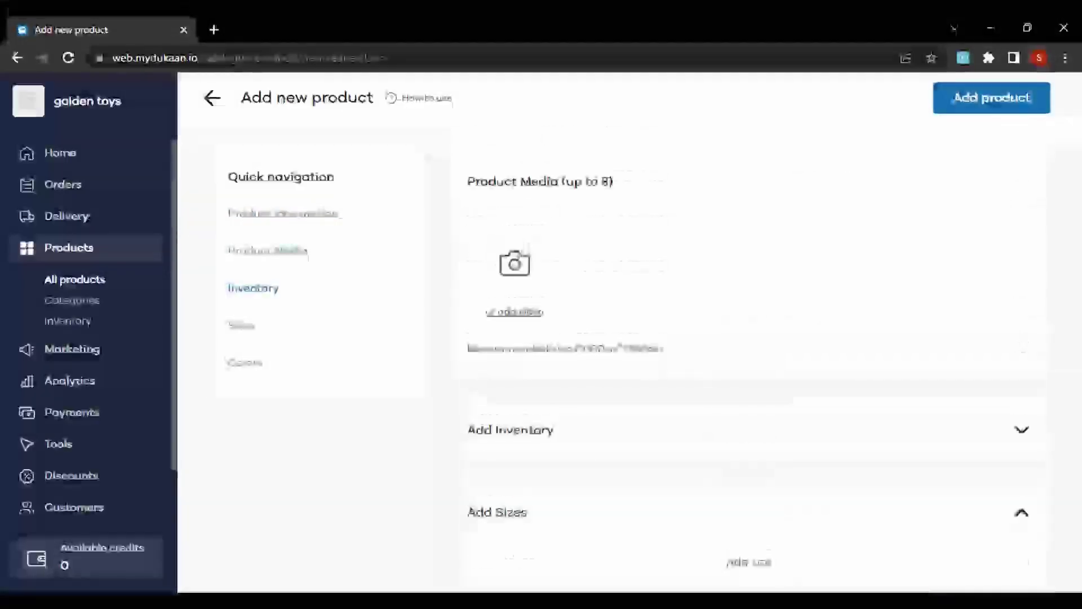
left_click(528, 306)
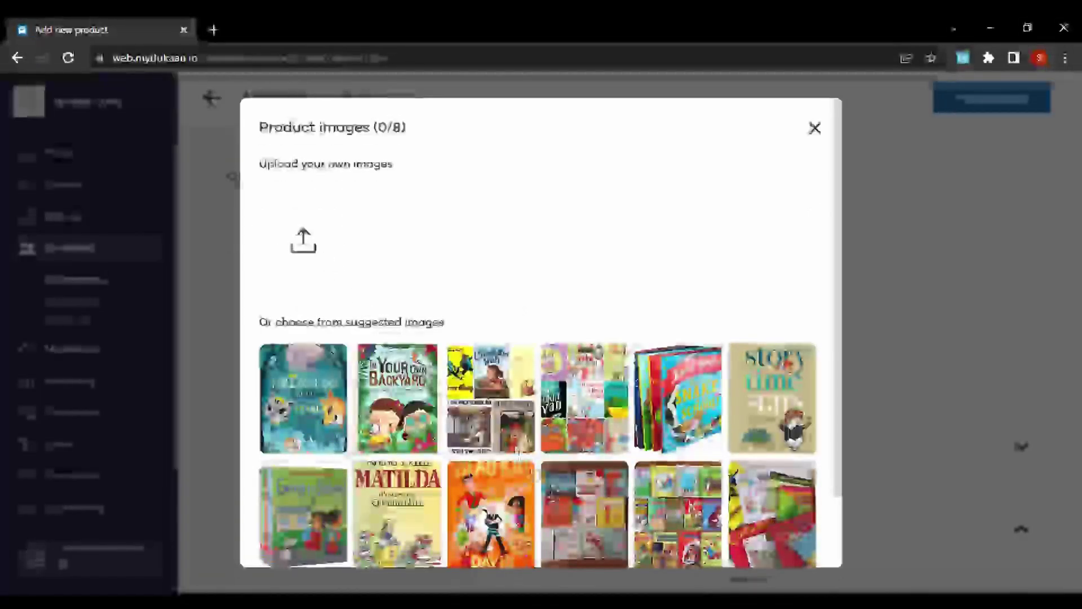
left_click(331, 397)
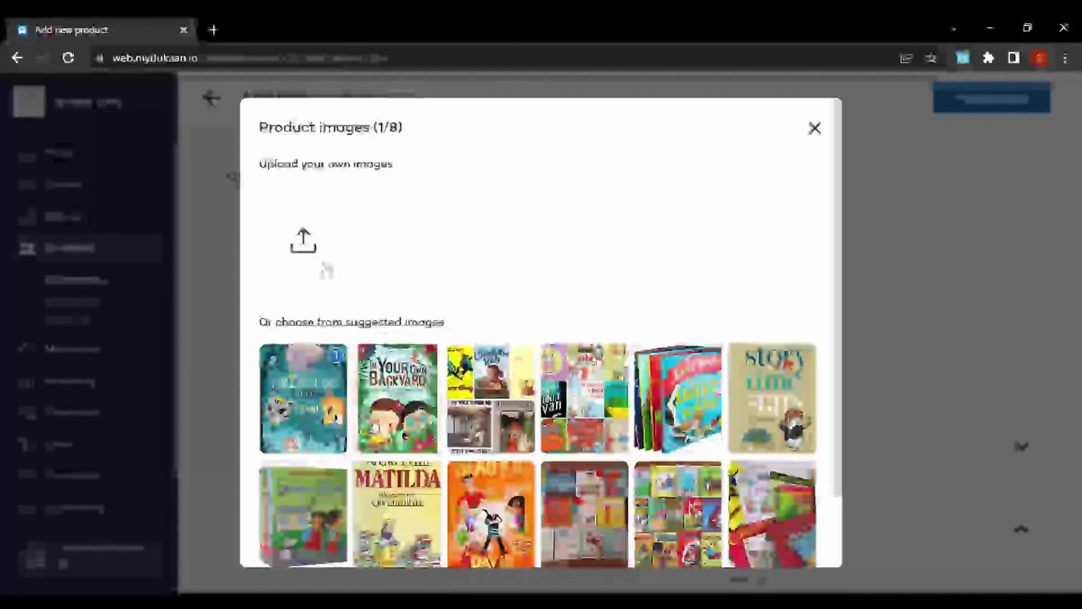
scroll(458, 314, "down", 2)
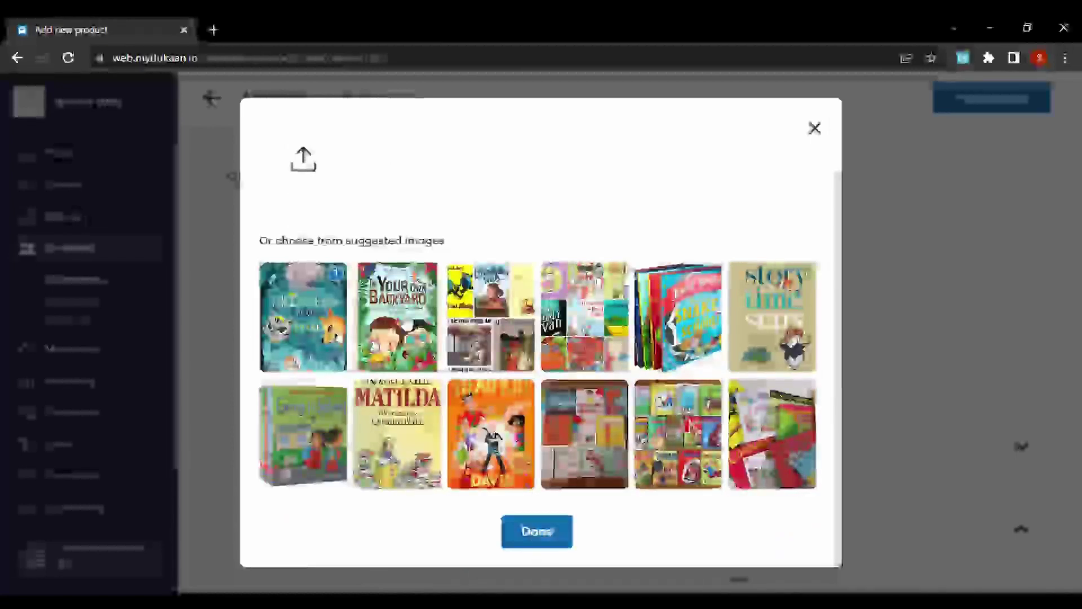
left_click(398, 316)
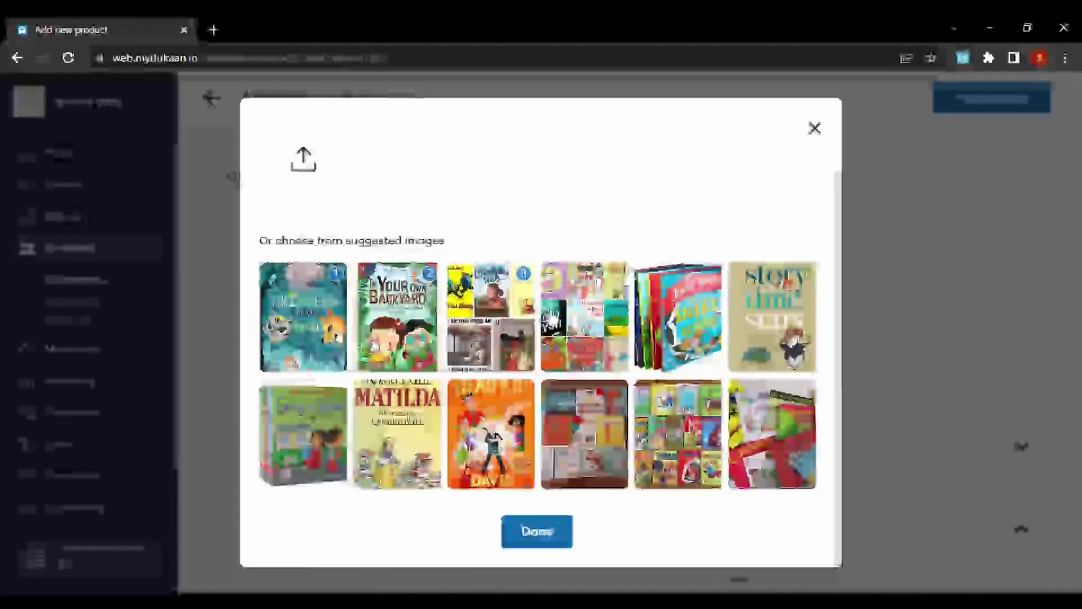
left_click(585, 315)
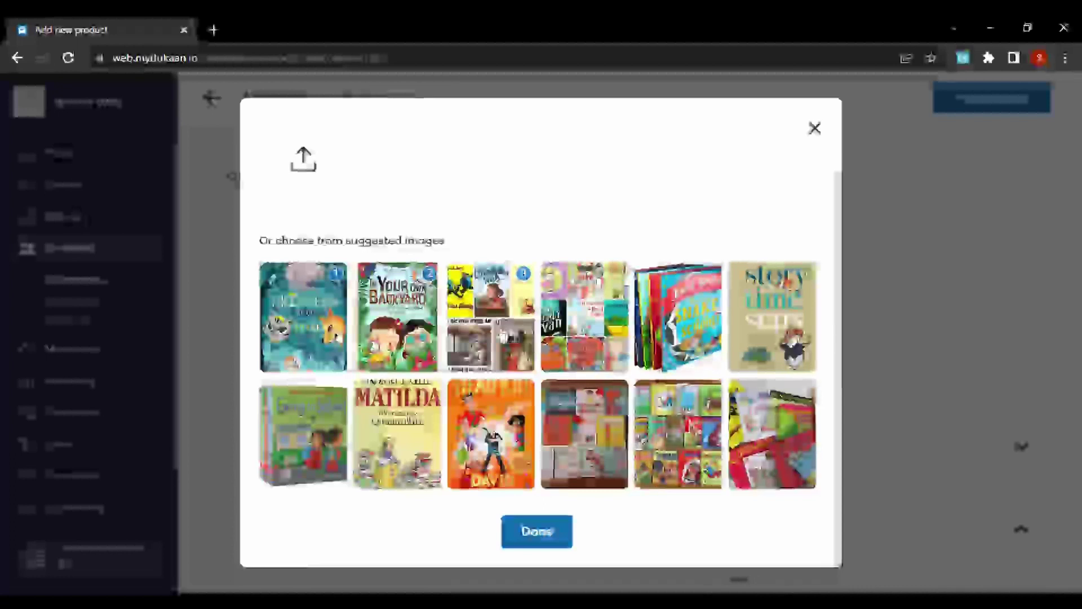
Step: Change the image selection to the fanned book stack first, the adjacent colourful cover collage second and the four-picture collage third, and confirm it
left_click(519, 332)
left_click(584, 330)
left_click(697, 341)
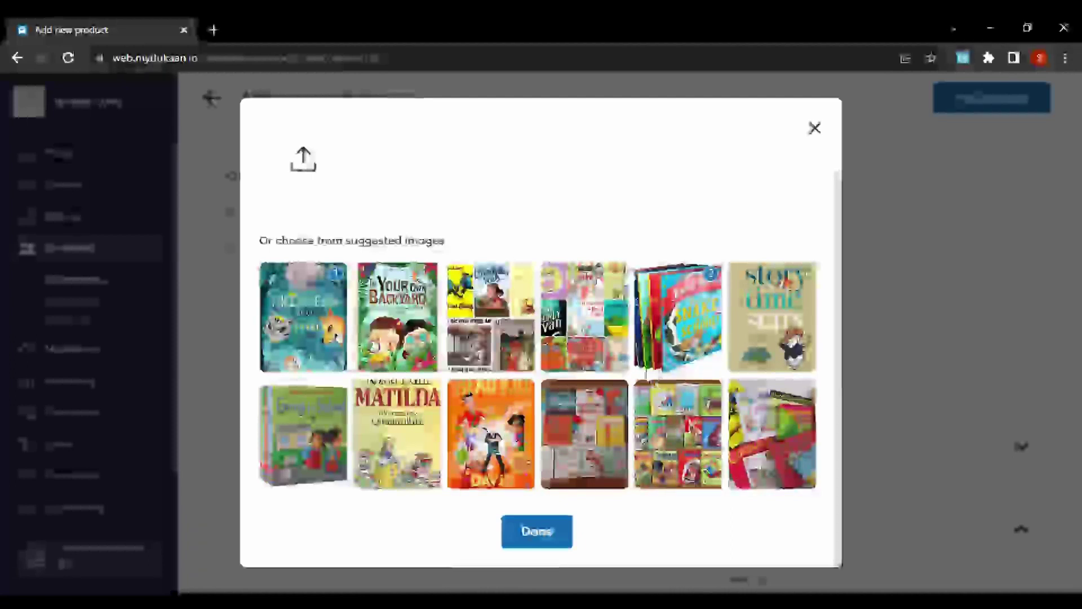
left_click(463, 326)
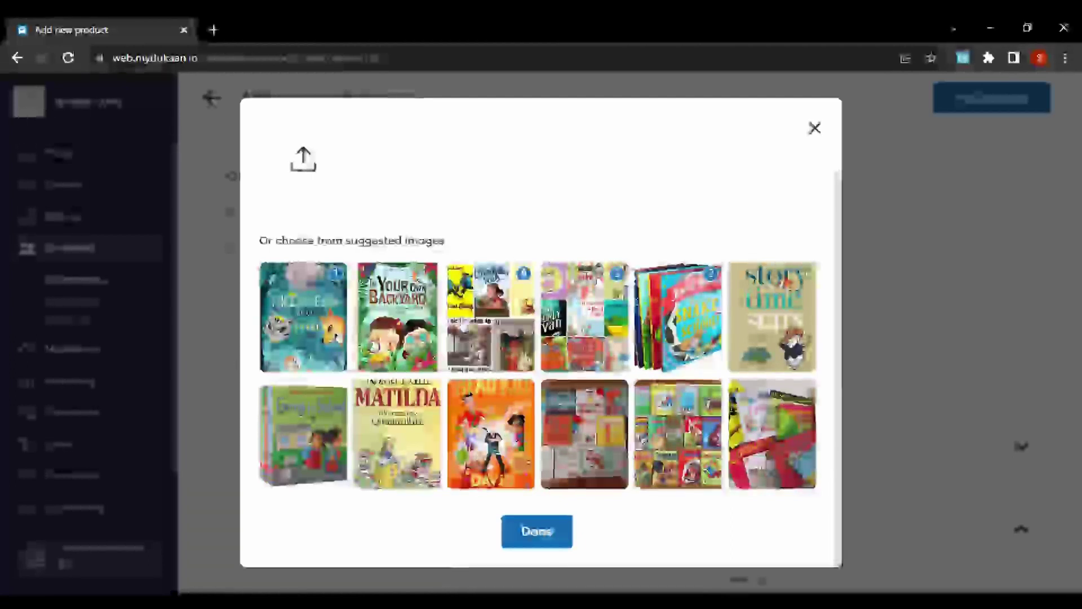
left_click(564, 330)
left_click(501, 332)
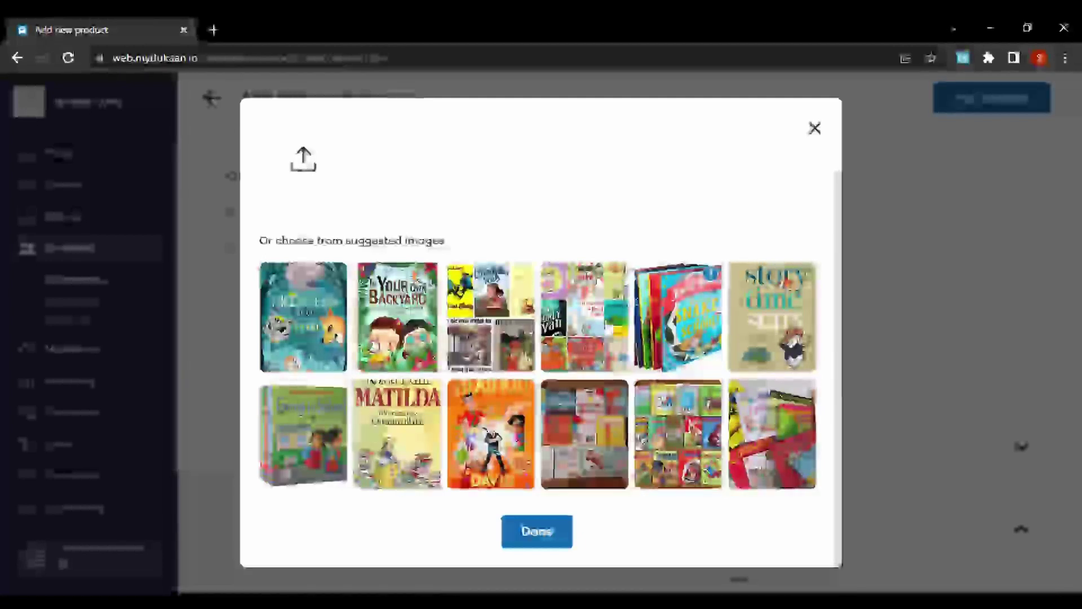
left_click(578, 327)
left_click(504, 337)
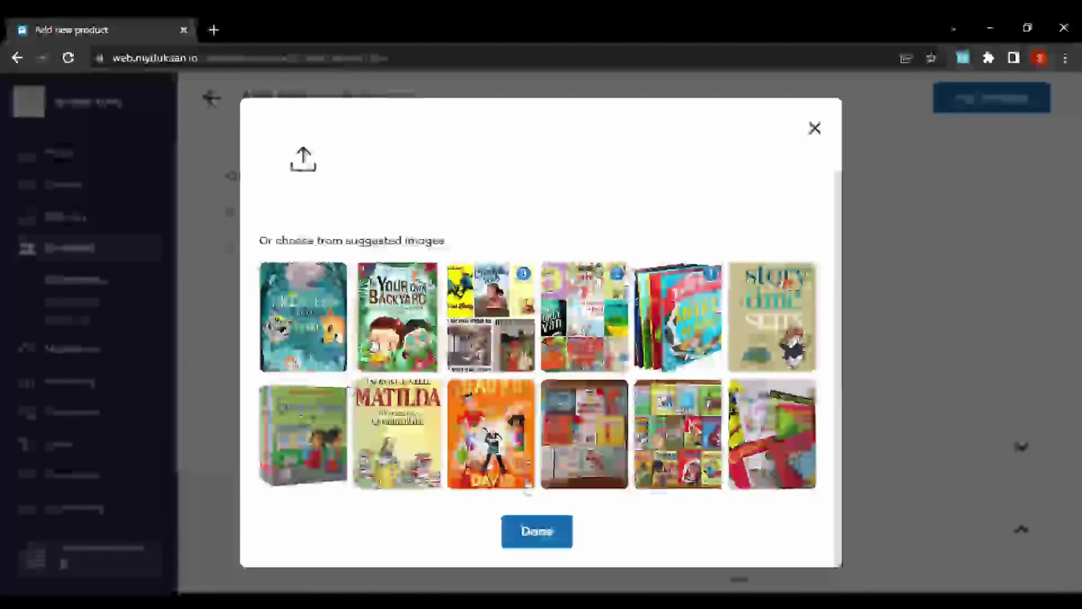
left_click(538, 542)
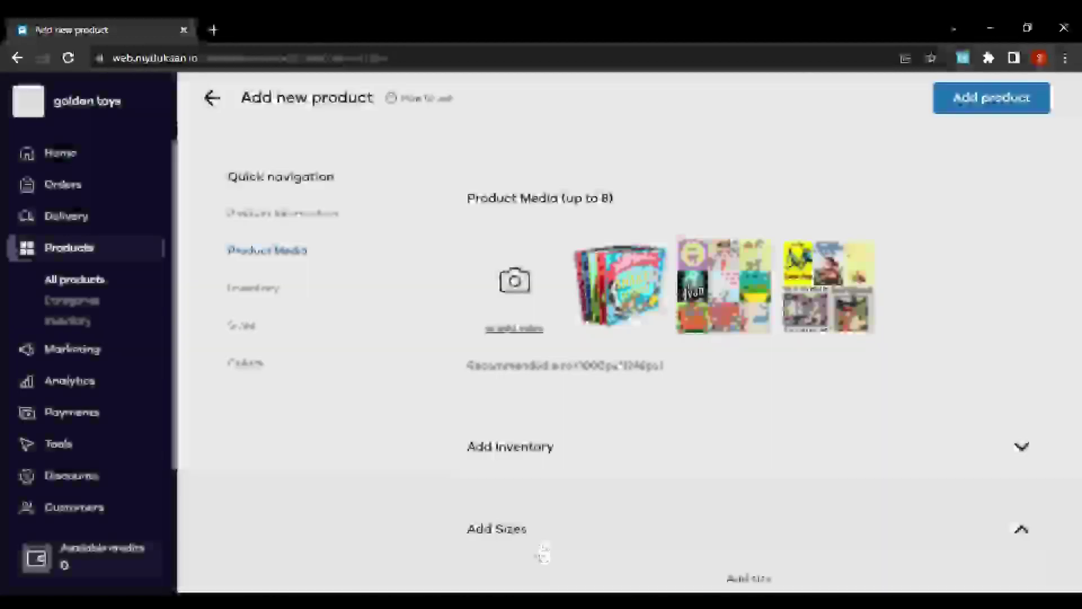
Step: Change the product name to "Children's book combo"
scroll(564, 507, "down", 5)
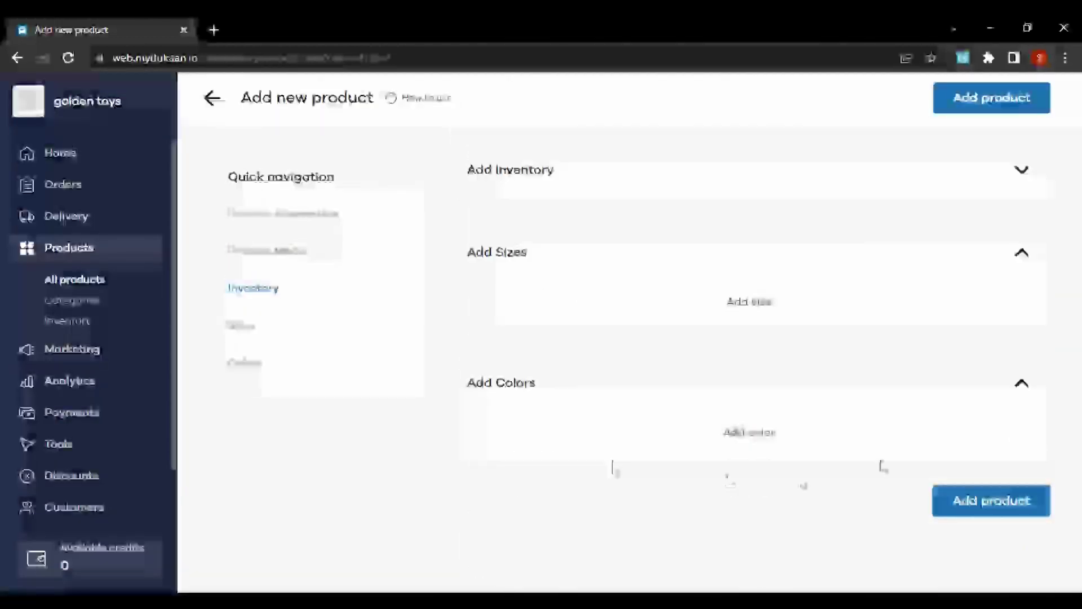
left_click(969, 503)
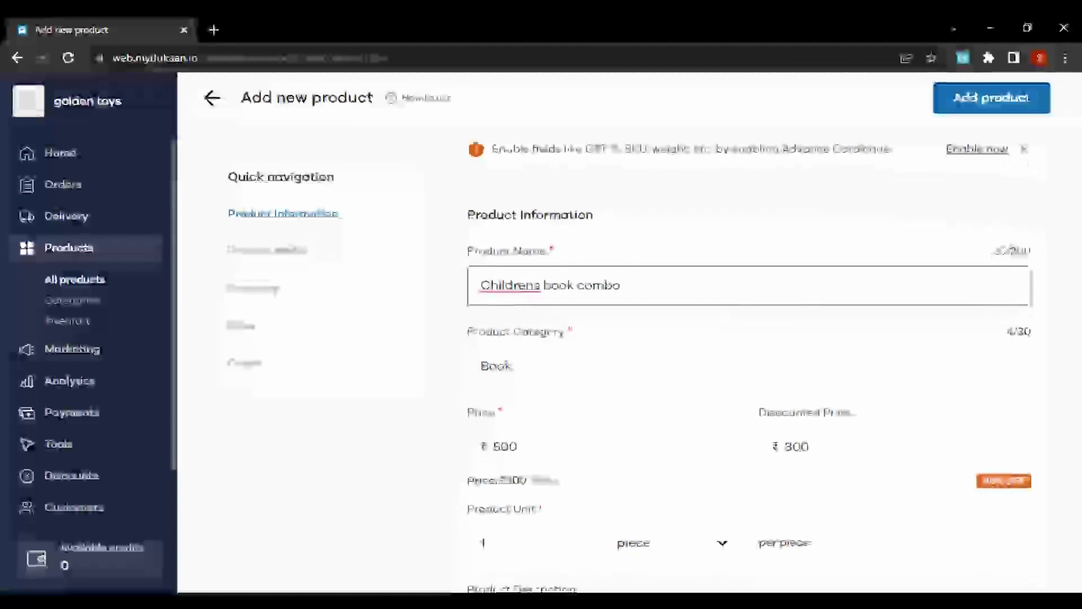
scroll(637, 338, "down", 10)
scroll(636, 338, "up", 10)
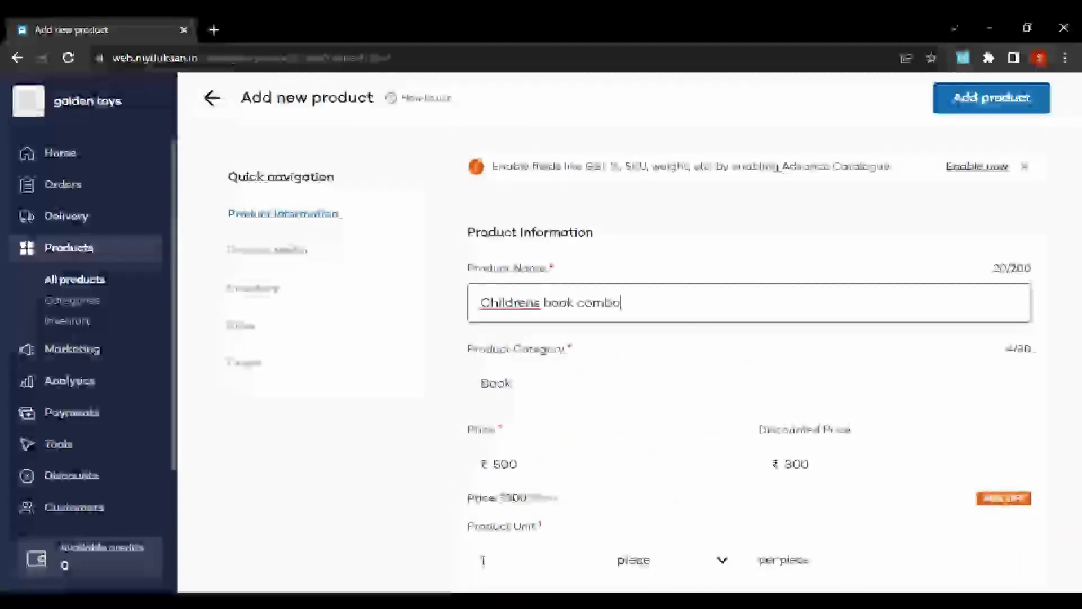
double_click(517, 299)
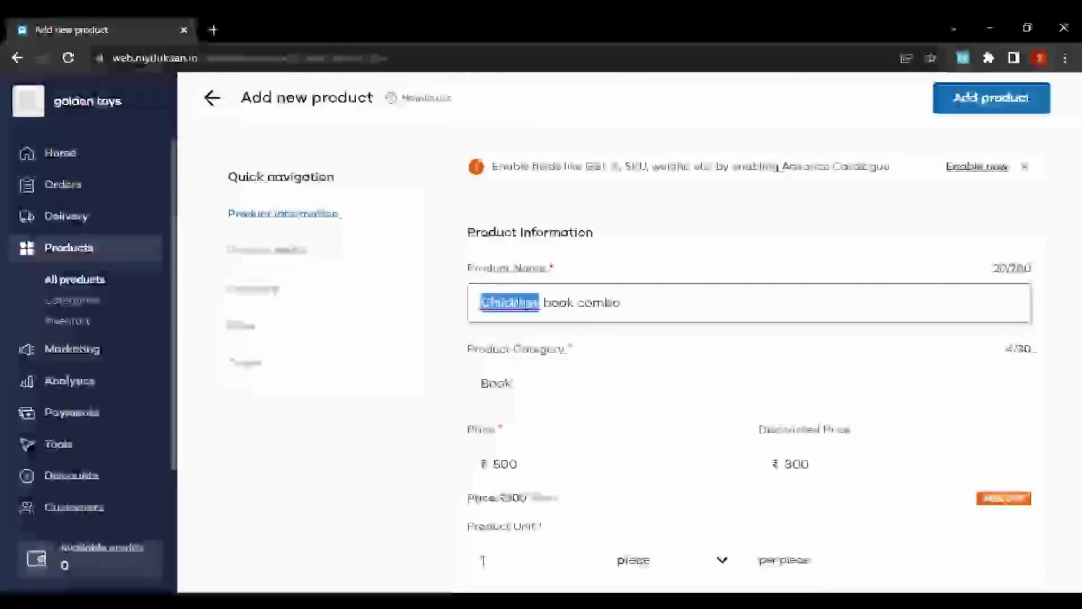
left_click(482, 560)
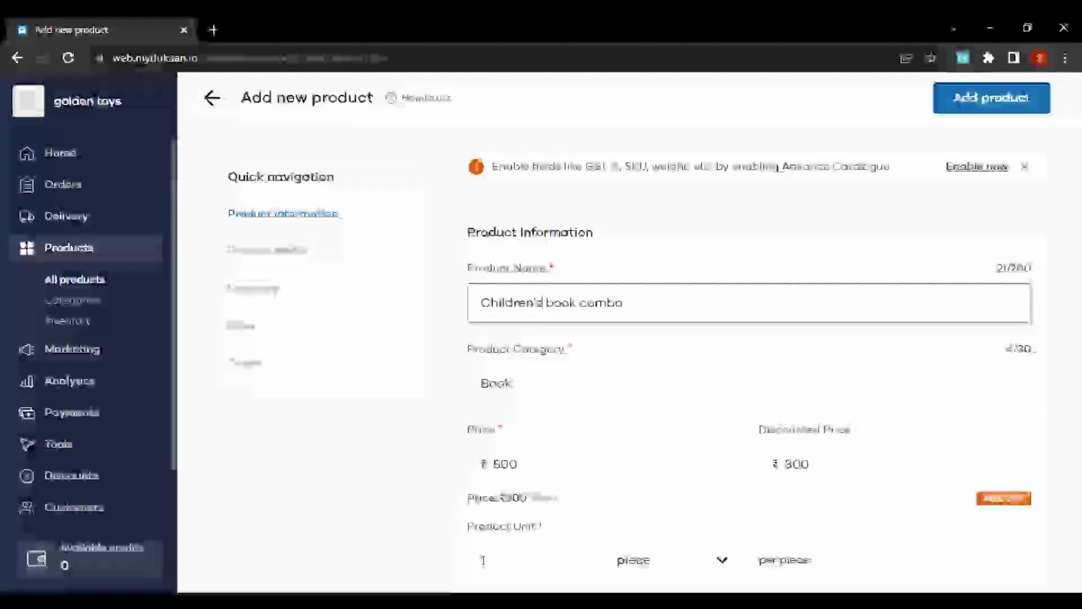
Step: Add the completed product to the store and open the product catalogue
scroll(755, 415, "down", 10)
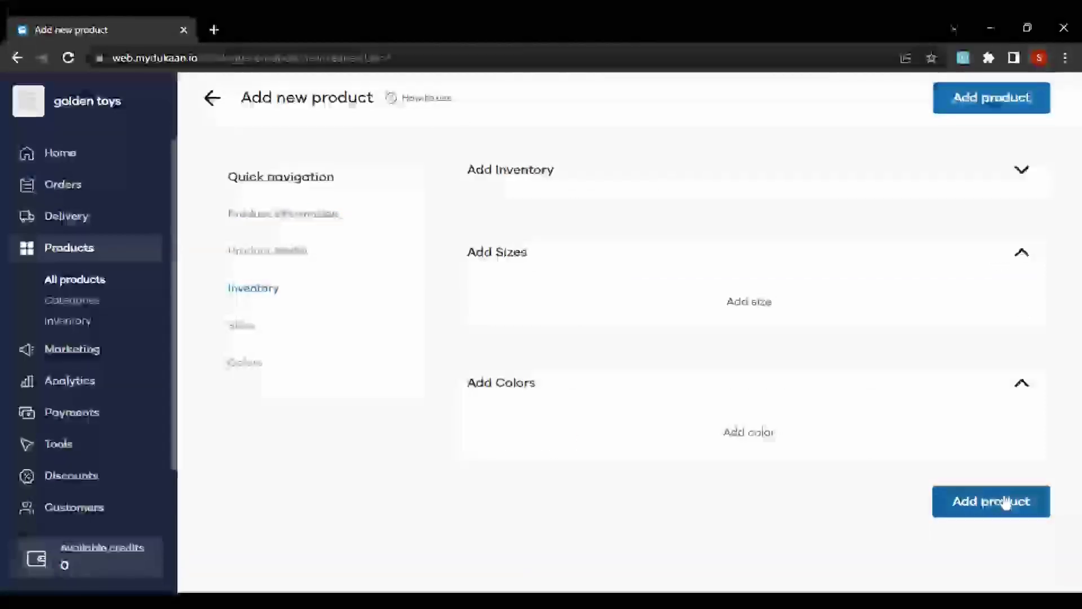
left_click(1004, 499)
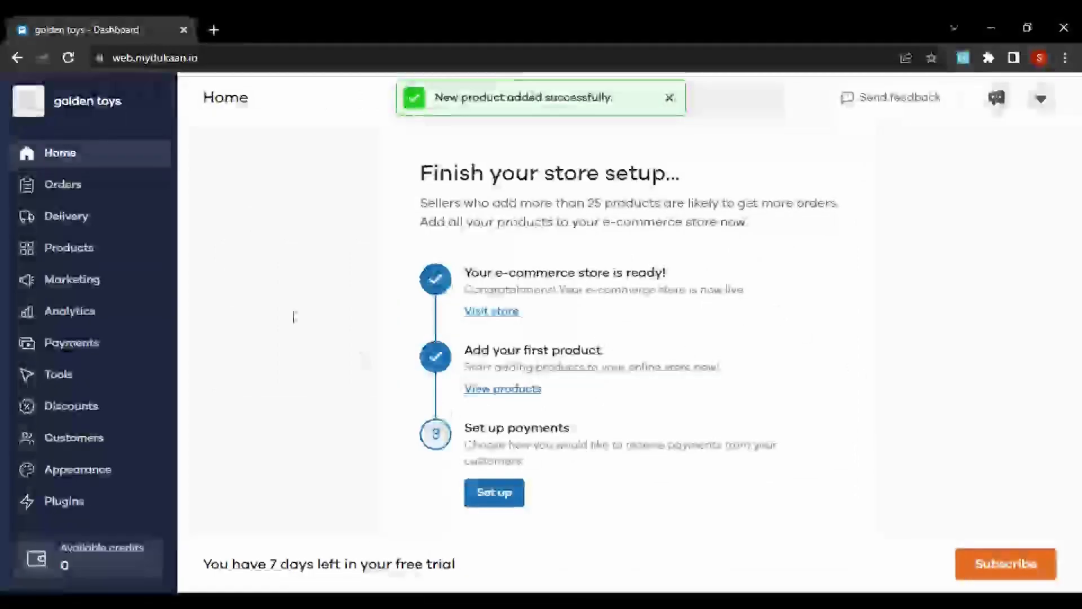
left_click(76, 249)
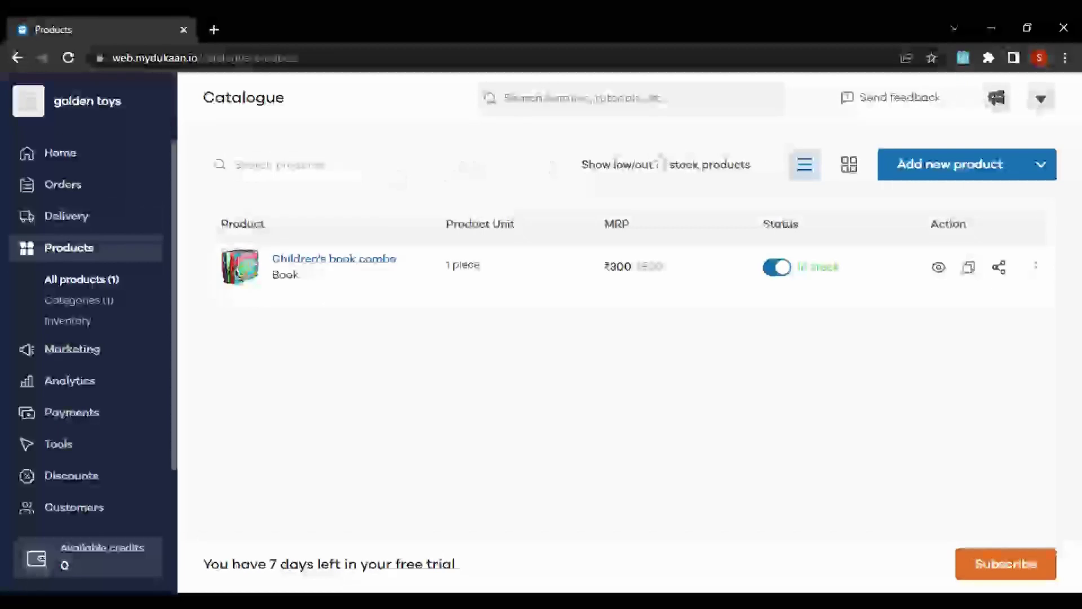
Step: Start a new product in the catalogue and name it "RC Car"
left_click(924, 165)
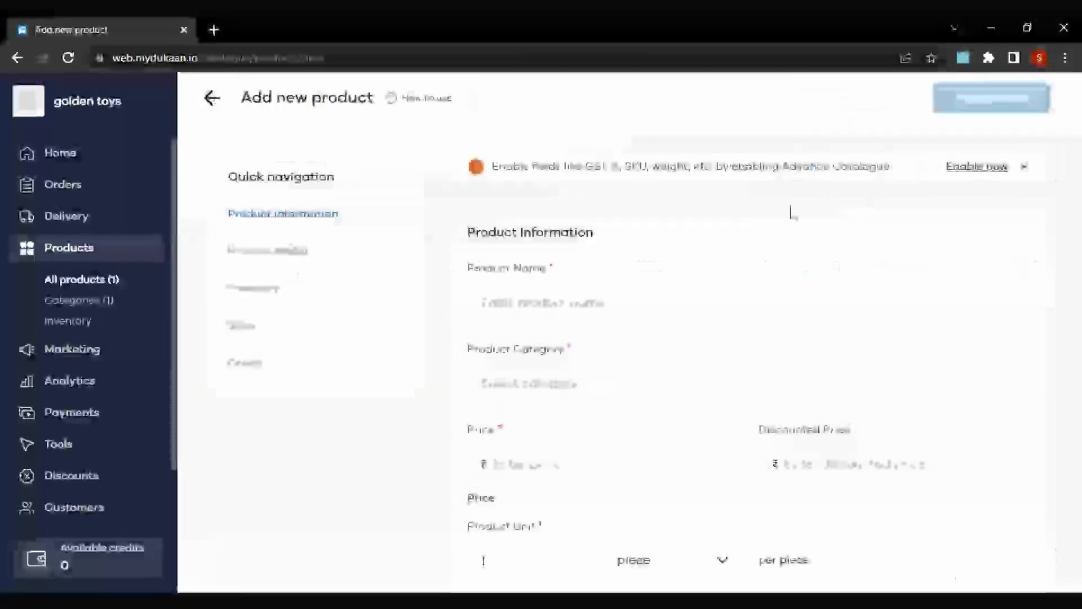
left_click(667, 291)
type("R")
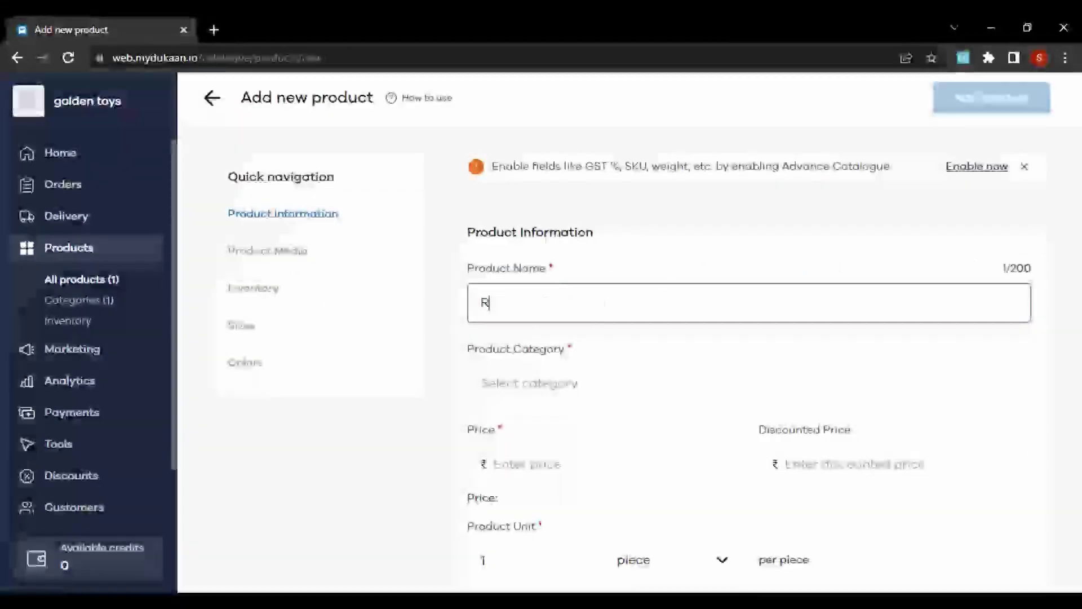
type("C Car")
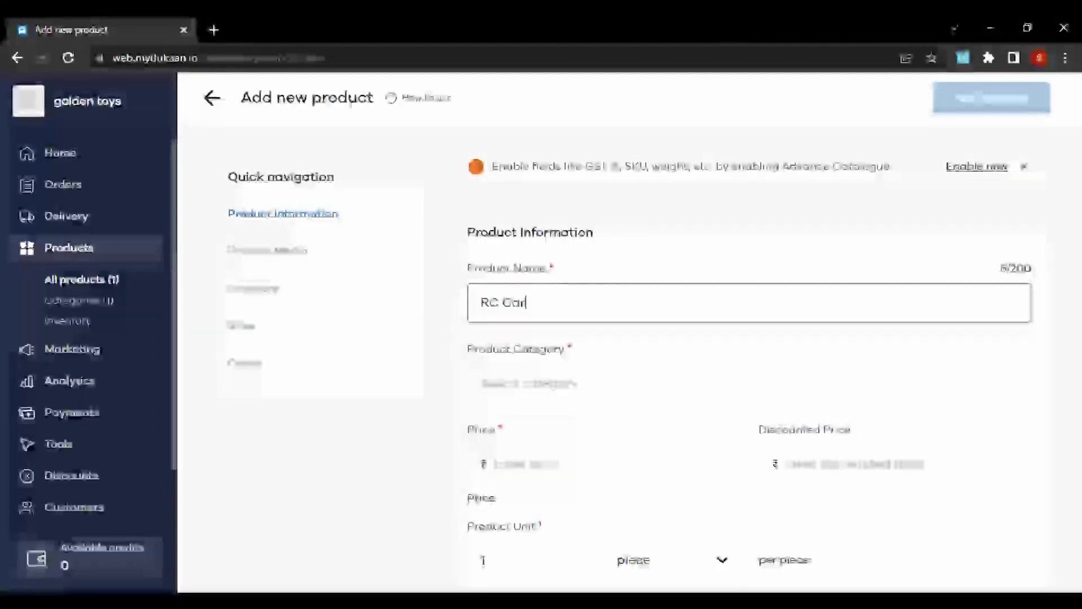
Step: Create a new top-level category called "Toys" and assign it to the RC Car product
left_click(530, 383)
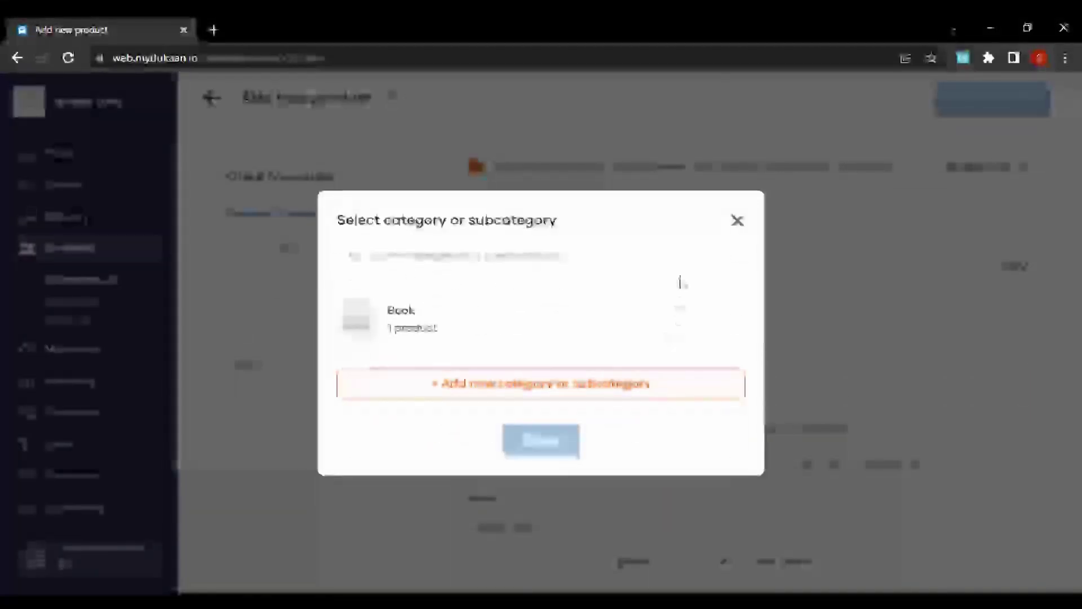
left_click(569, 380)
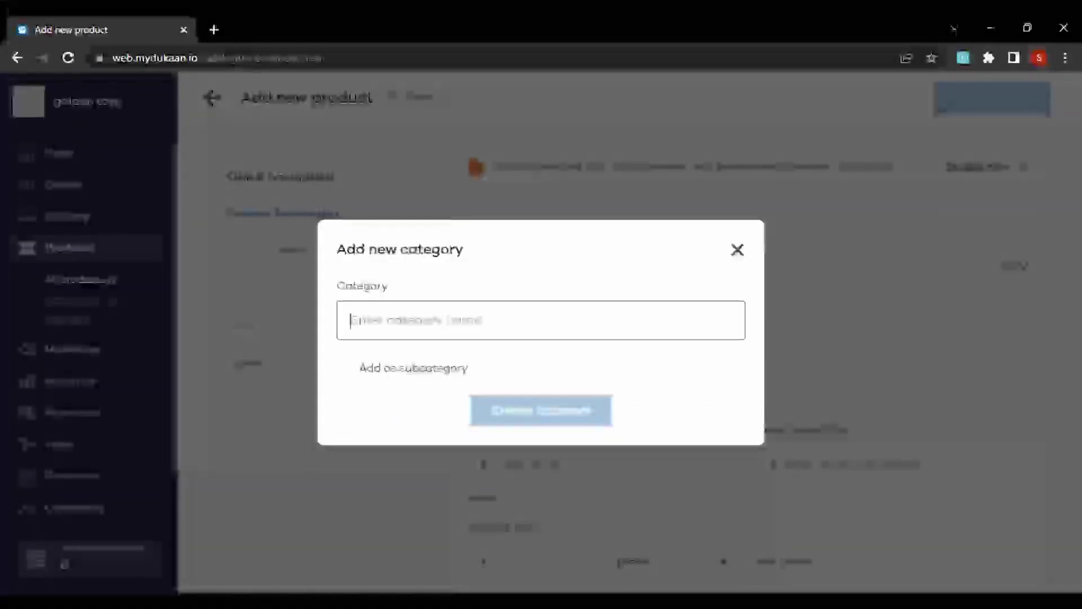
type("Toys")
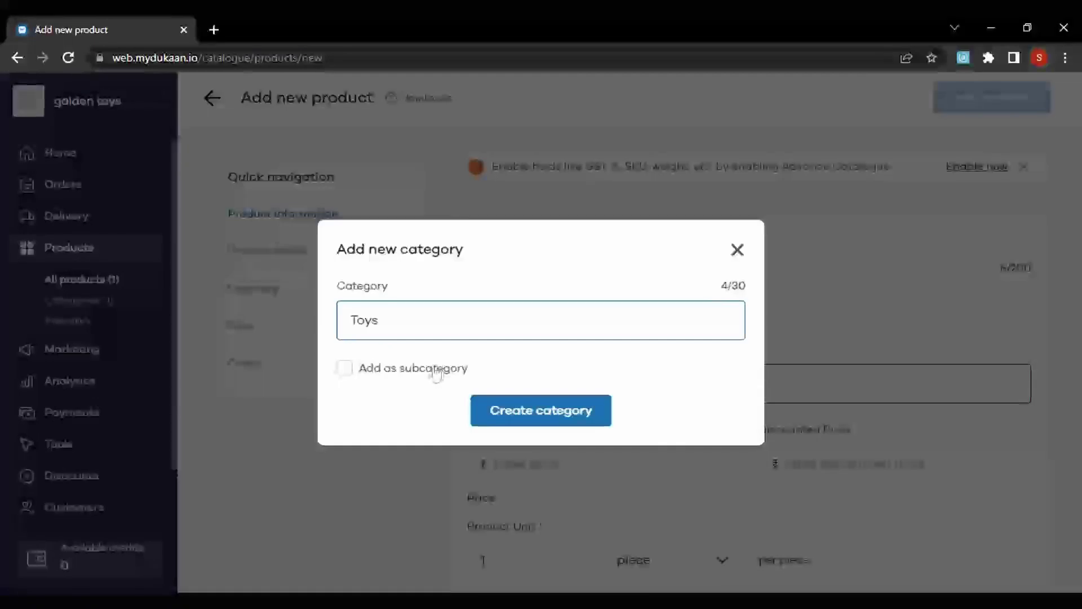
left_click(559, 406)
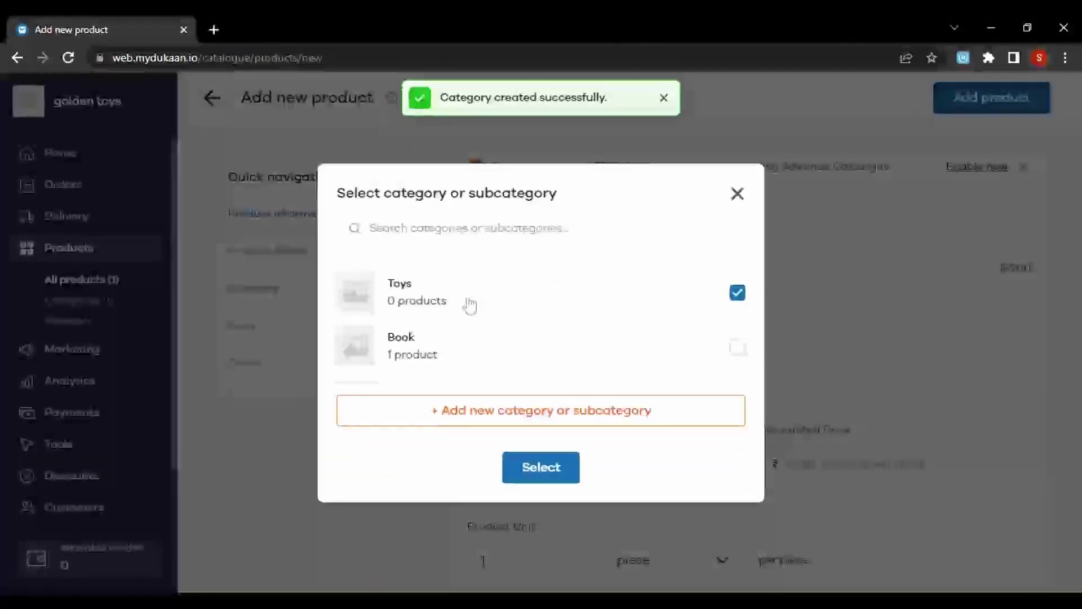
left_click(553, 466)
Step: Set the RC Car's price to ₹1200 and its discounted price to ₹900
left_click(602, 463)
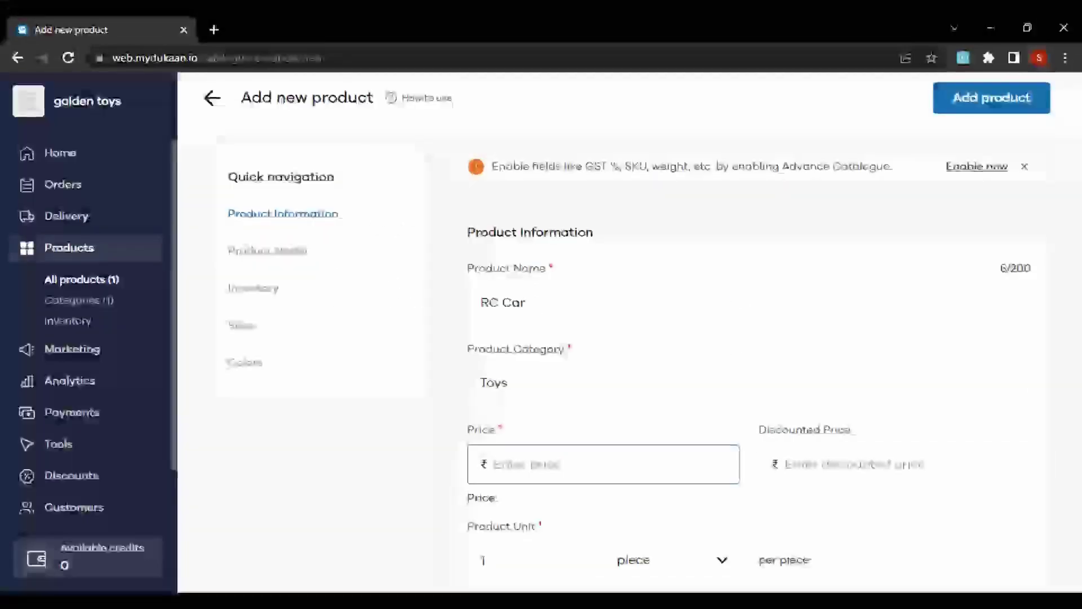
type("9")
key("BackSpace")
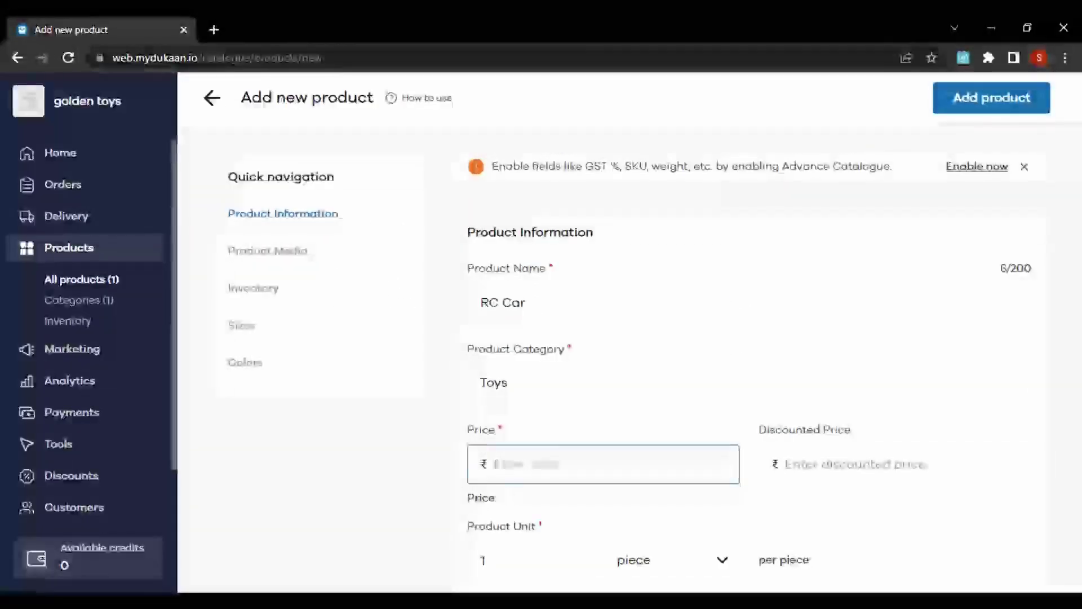
type("1200")
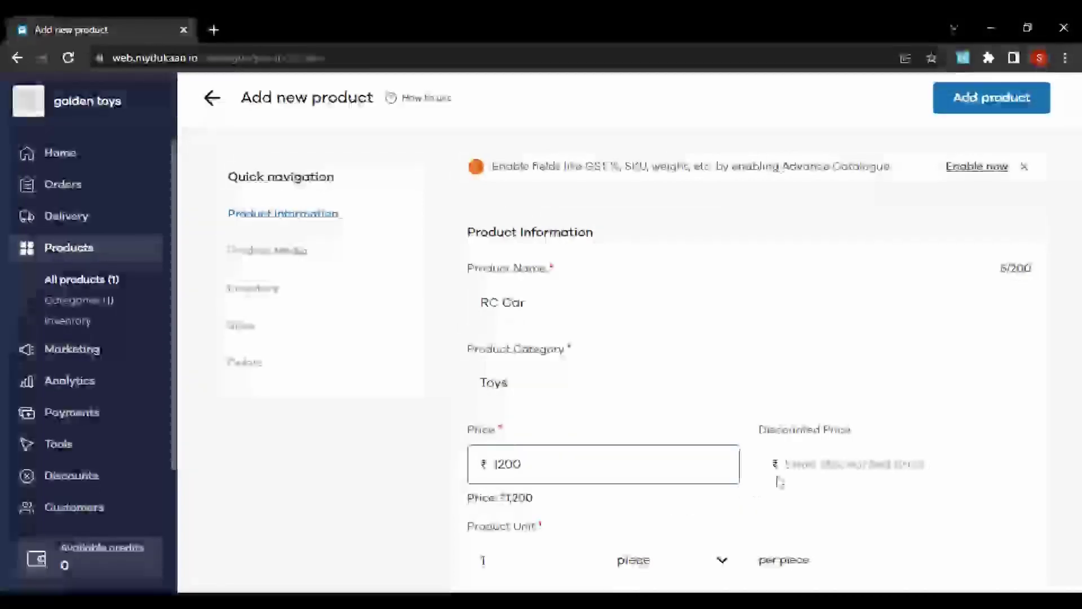
left_click(845, 464)
type("900")
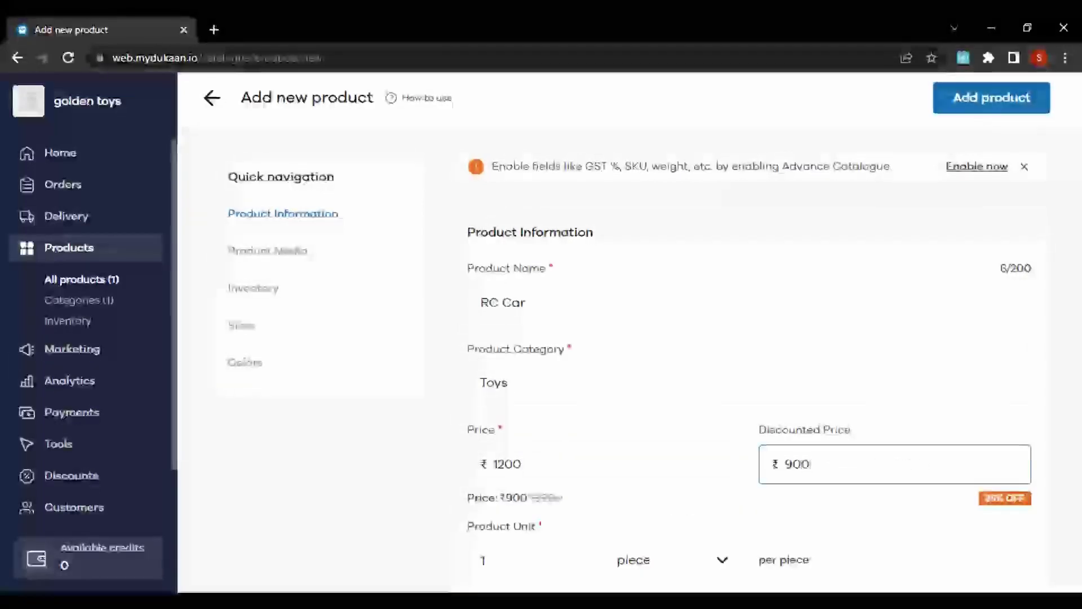
Step: Write the product description on two lines: "battery operated" and "battery not included"
scroll(755, 360, "down", 6)
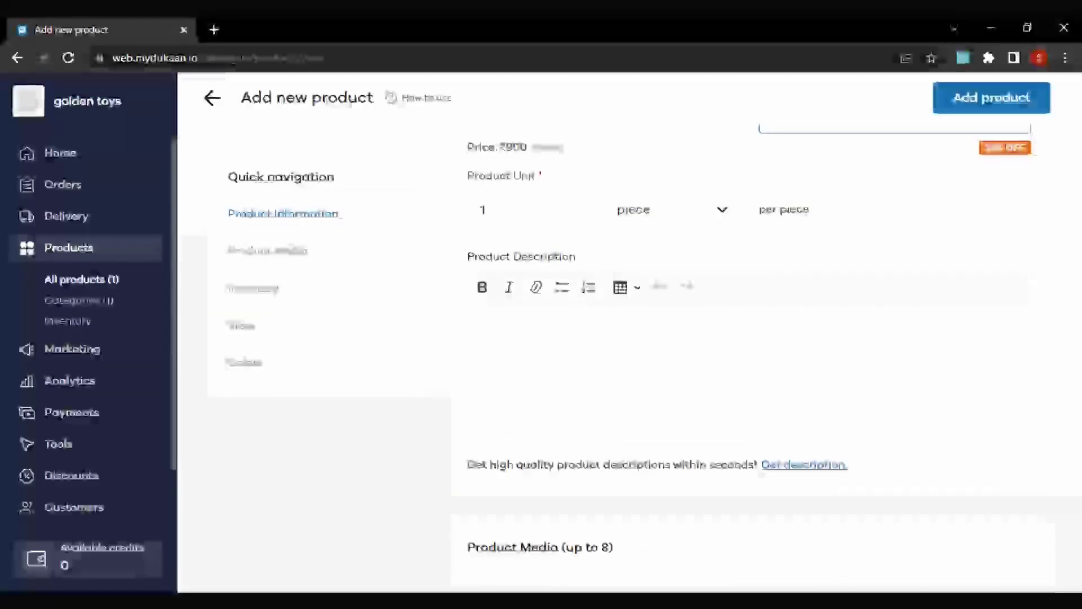
left_click(475, 326)
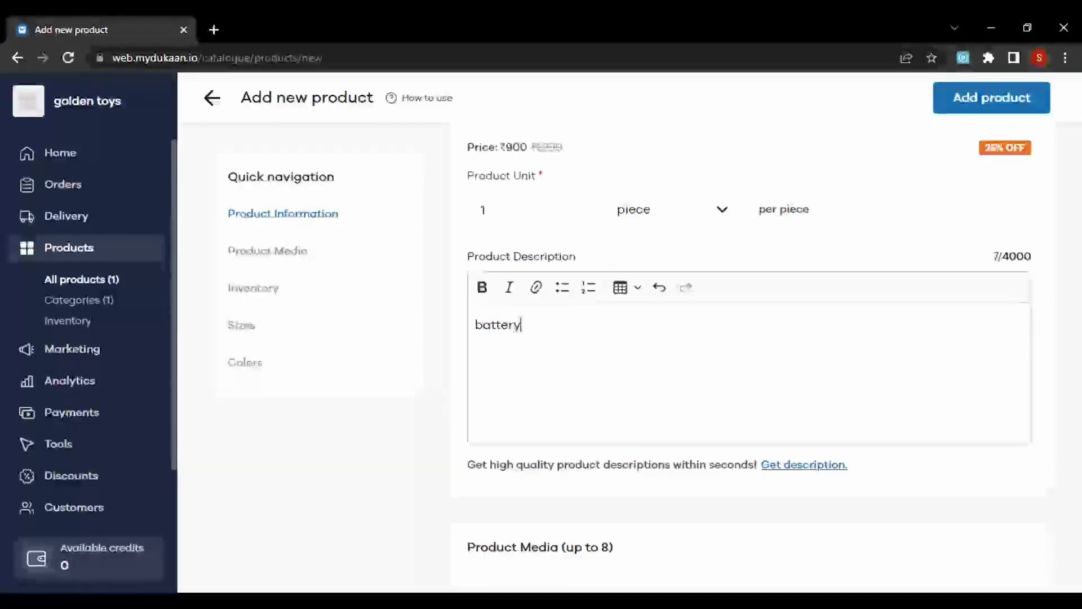
type("erated")
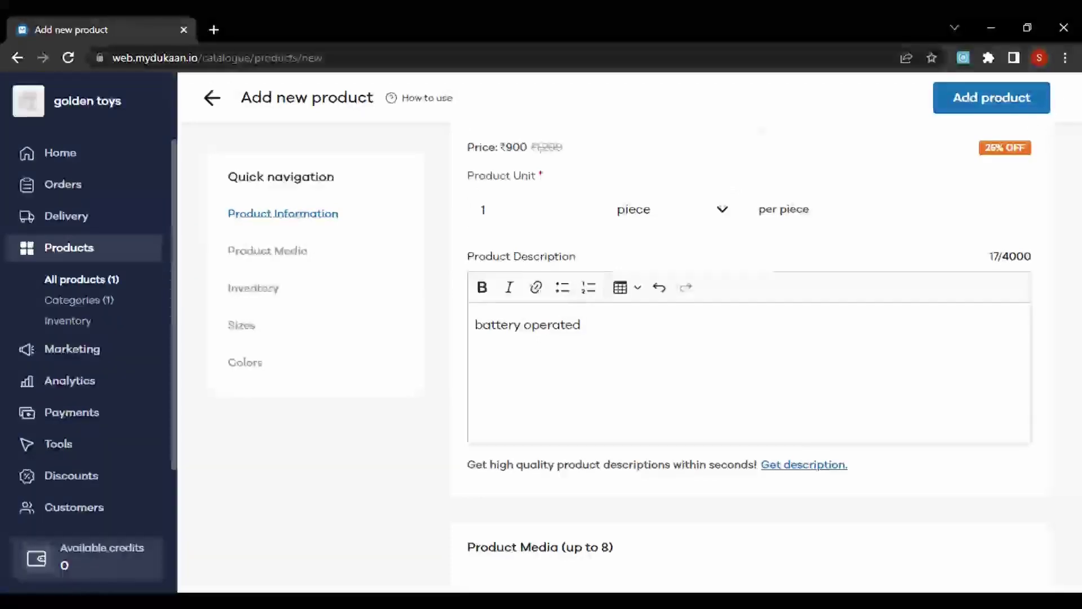
key("Return")
type("batter")
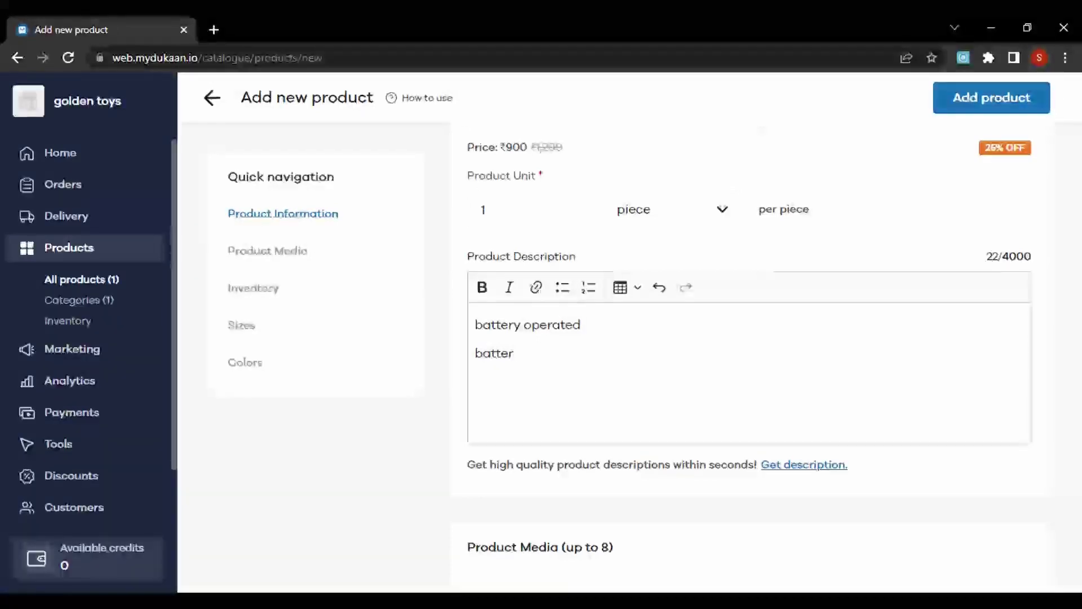
type("y not ")
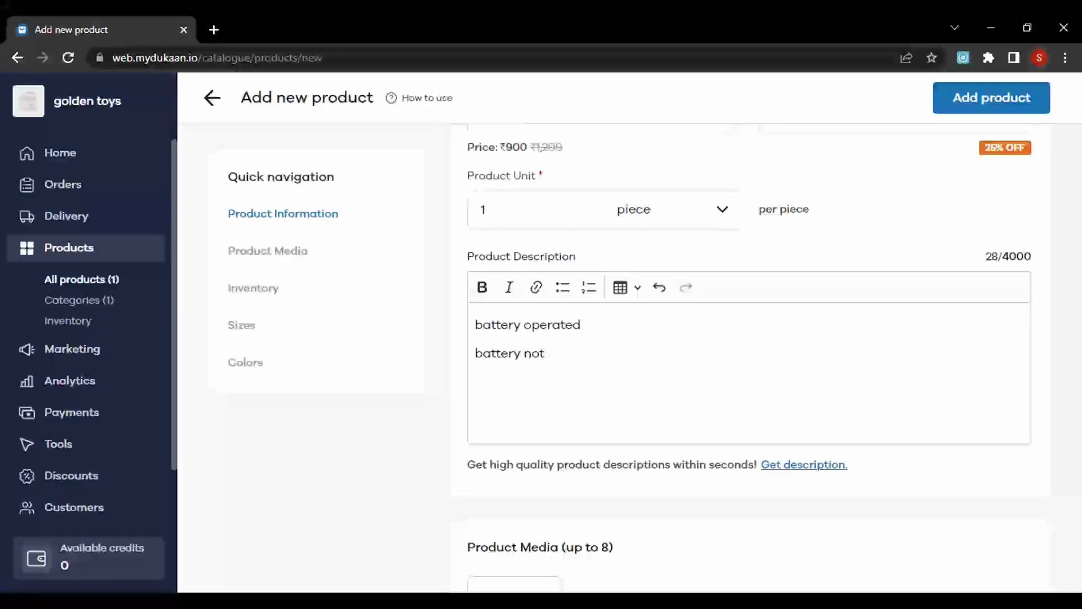
type("included")
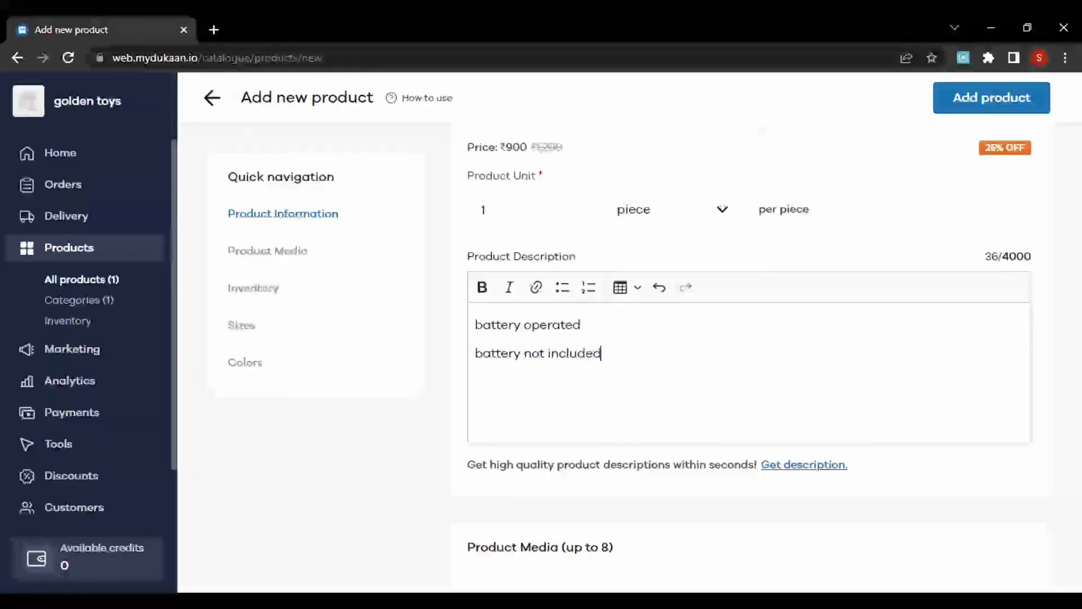
Step: Attach the suggested blue buggy image first and the blue truck on sand second, and add the product to the store
scroll(619, 310, "down", 10)
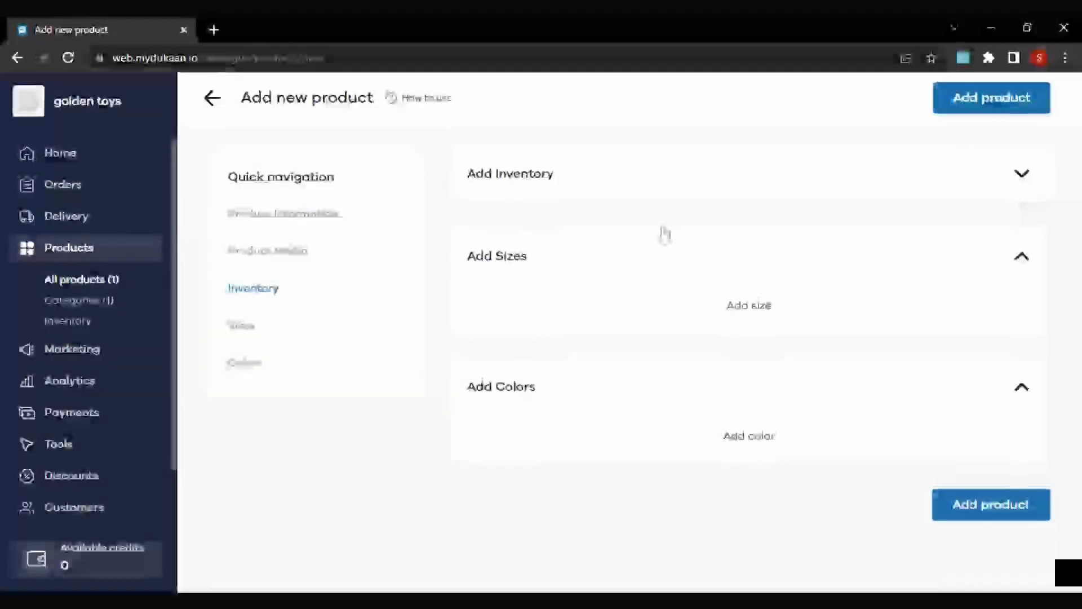
scroll(664, 234, "up", 4)
left_click(539, 225)
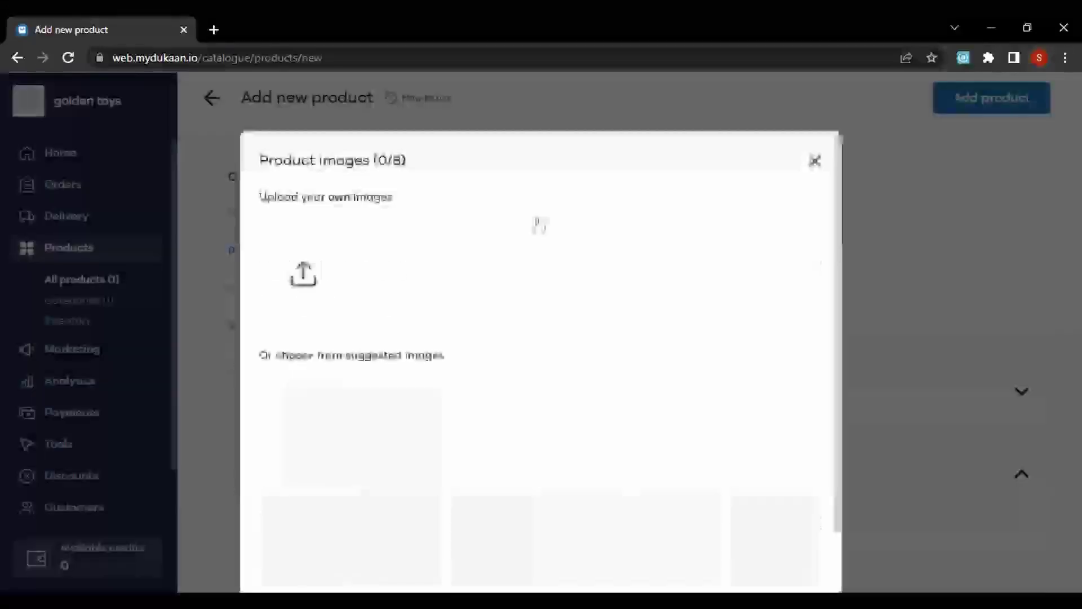
scroll(455, 385, "down", 2)
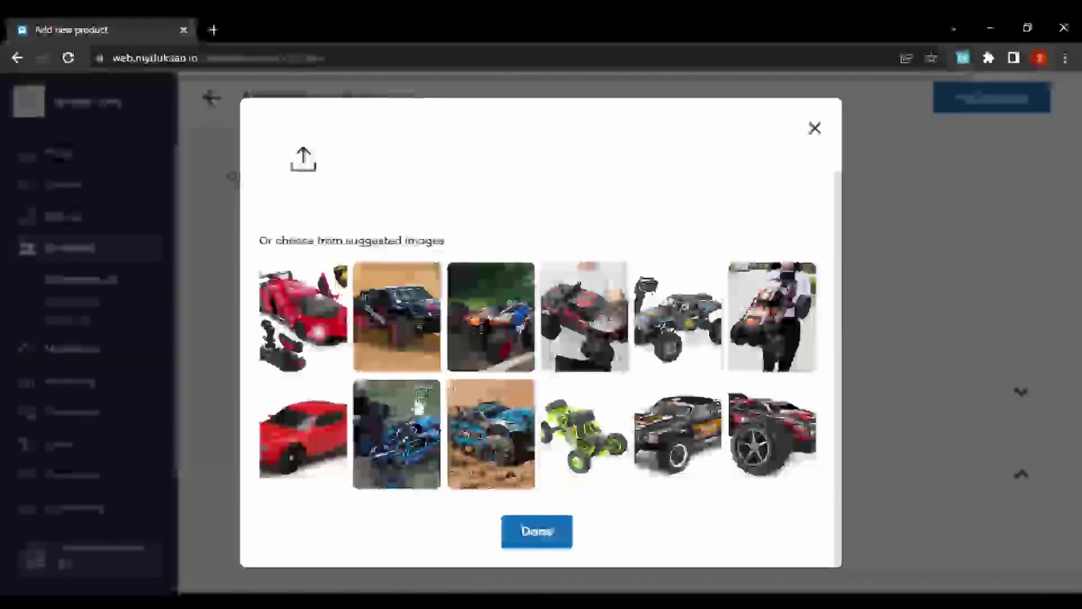
left_click(414, 428)
left_click(493, 437)
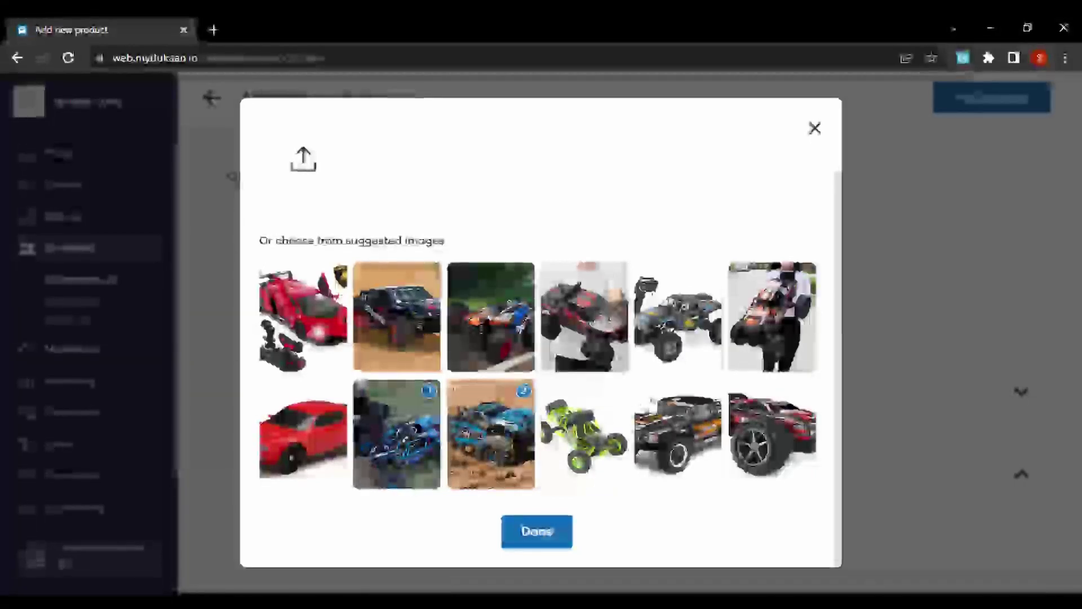
left_click(538, 531)
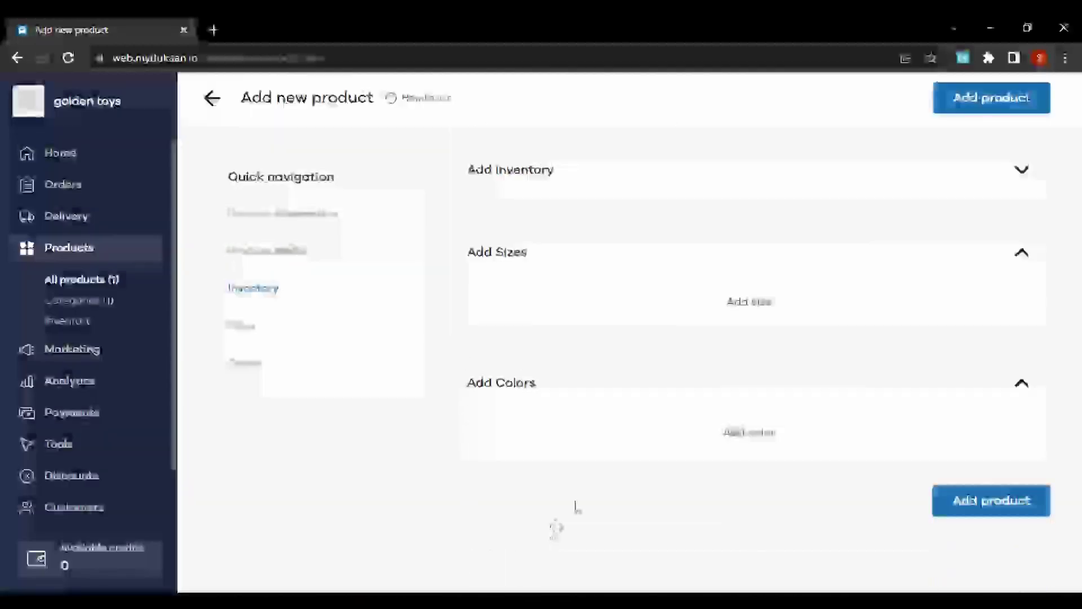
left_click(1017, 496)
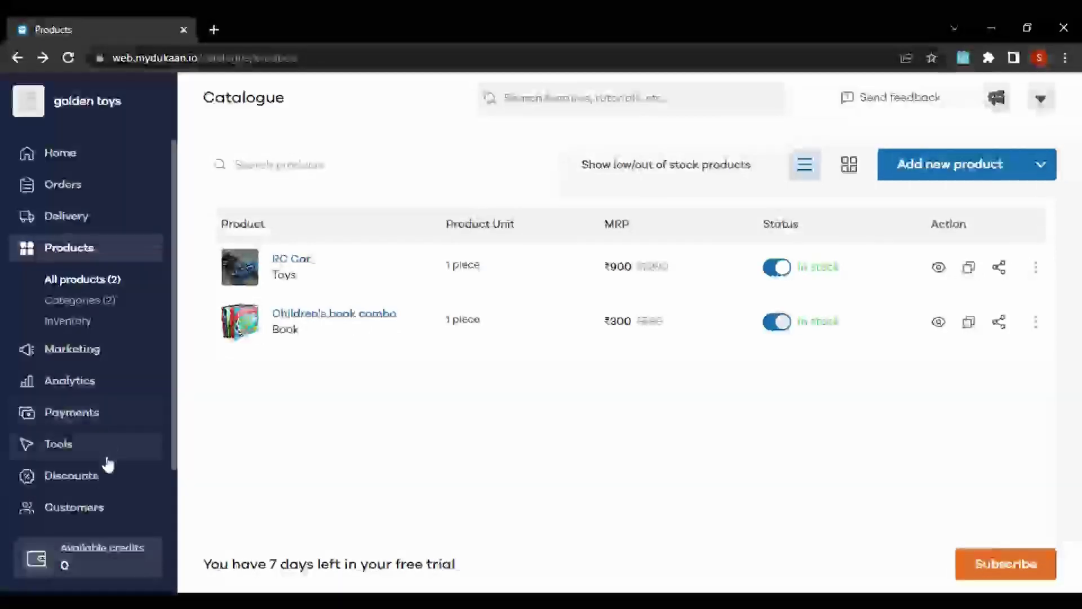
Step: Open the store's theme gallery and start customizing the active Matrix theme
scroll(105, 476, "down", 2)
left_click(106, 474)
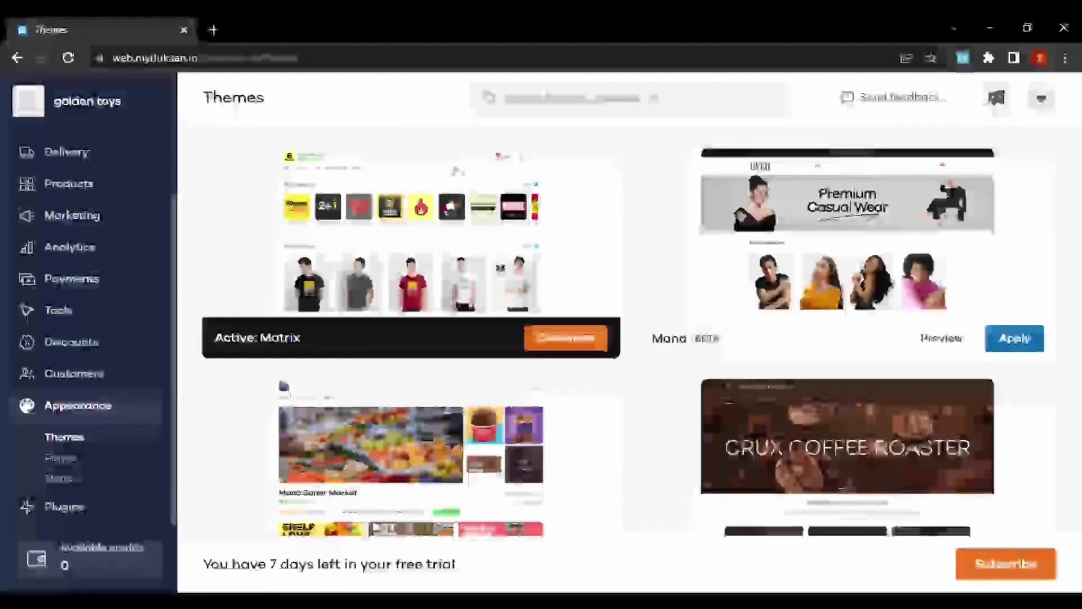
left_click(589, 348)
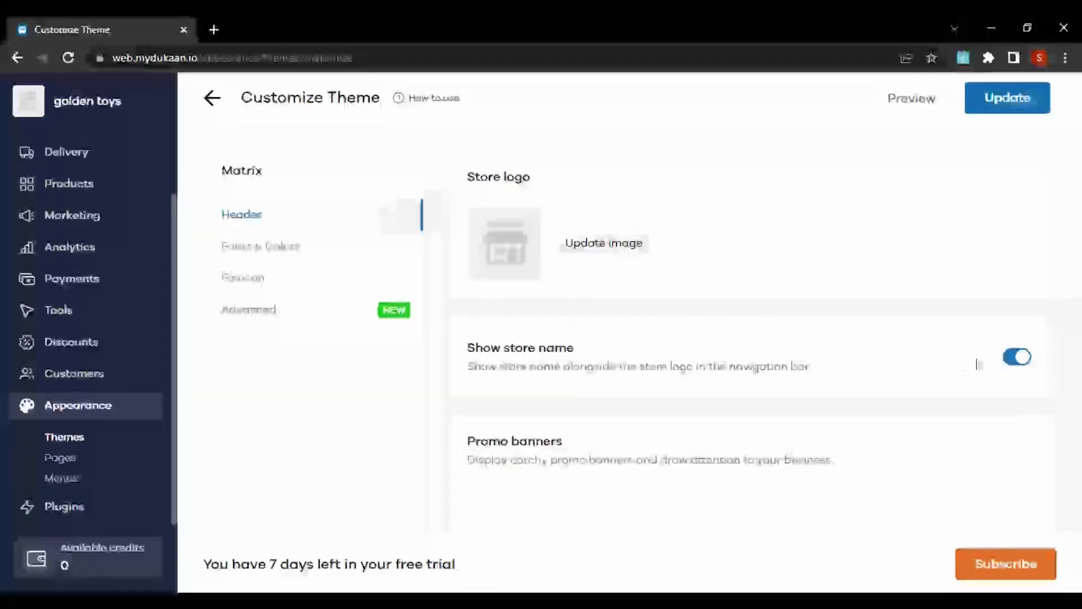
Step: Review the Matrix theme's header, fonts and colors, favicon and advanced settings, and return to the header settings
scroll(874, 362, "down", 3)
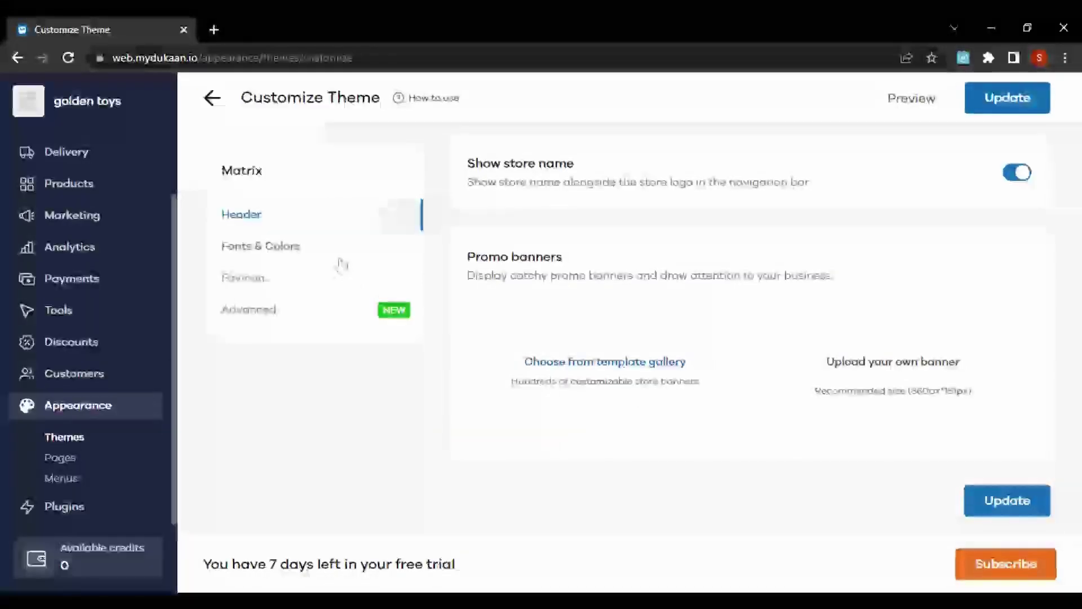
left_click(336, 259)
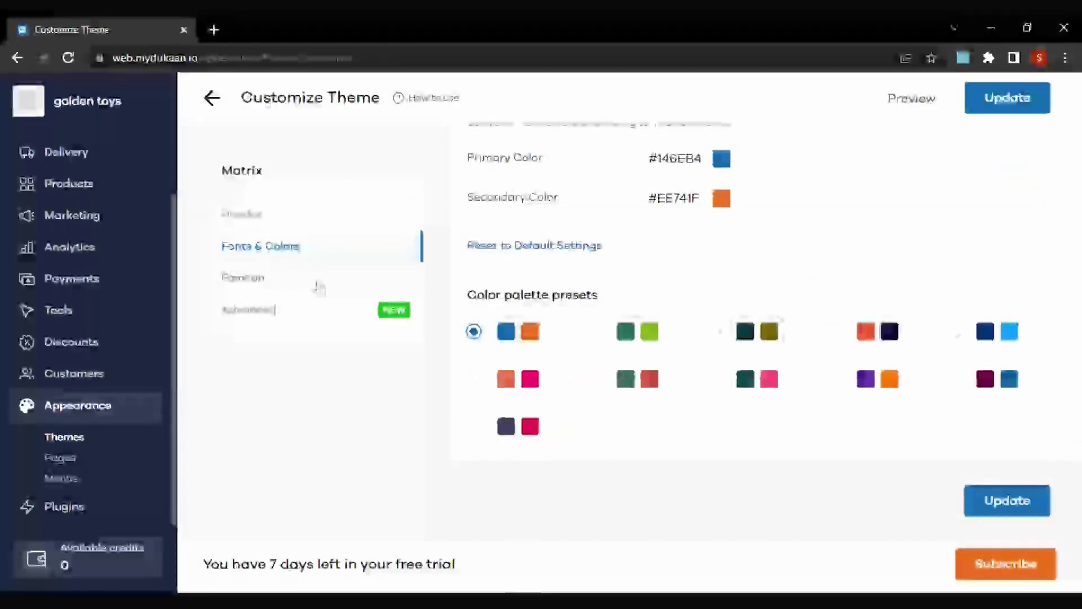
left_click(333, 278)
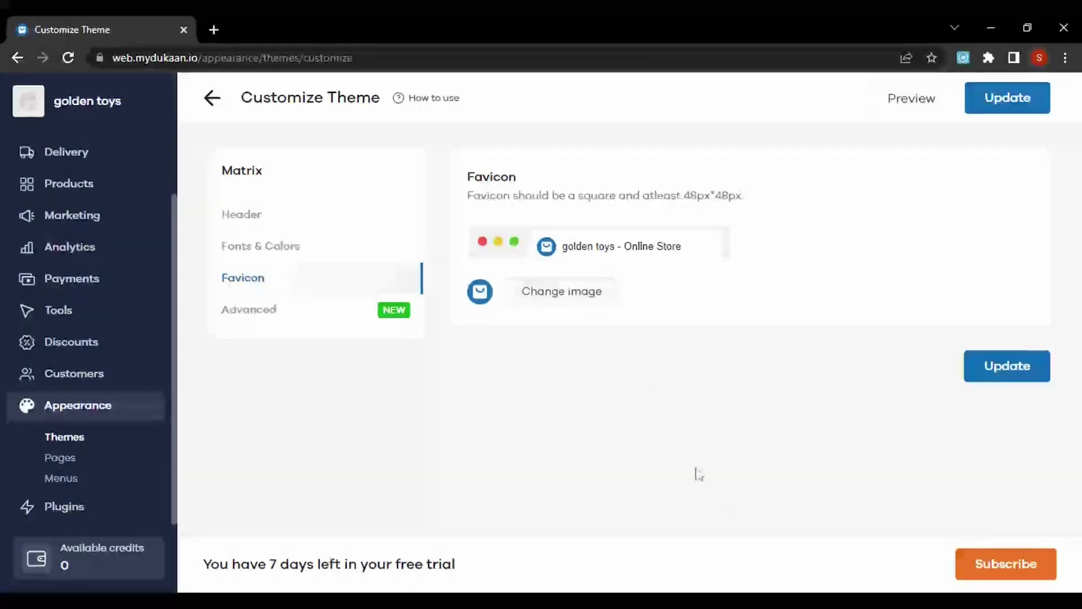
left_click(385, 319)
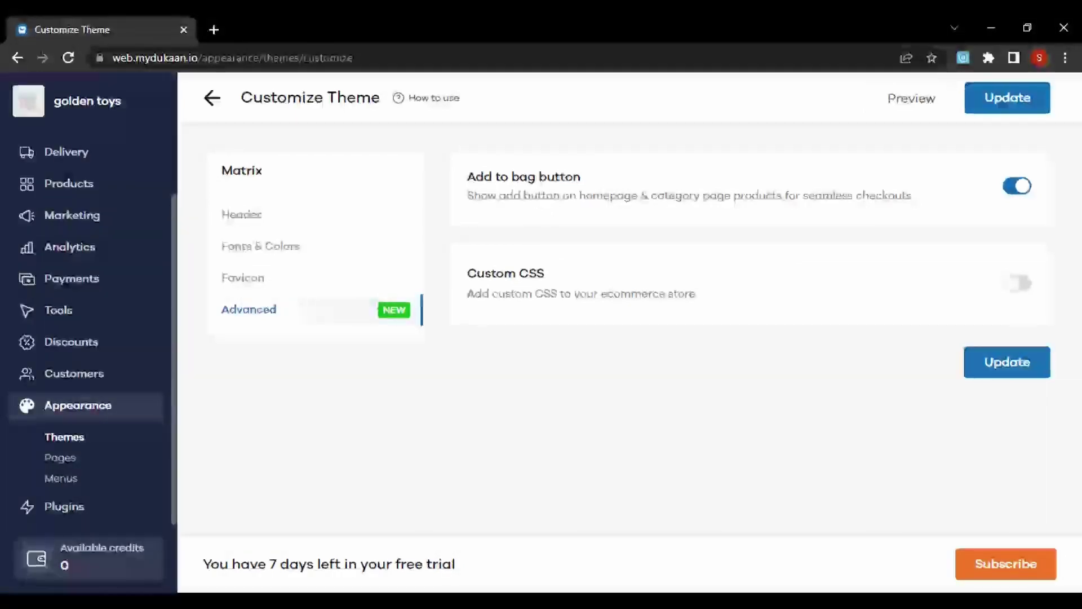
left_click(257, 213)
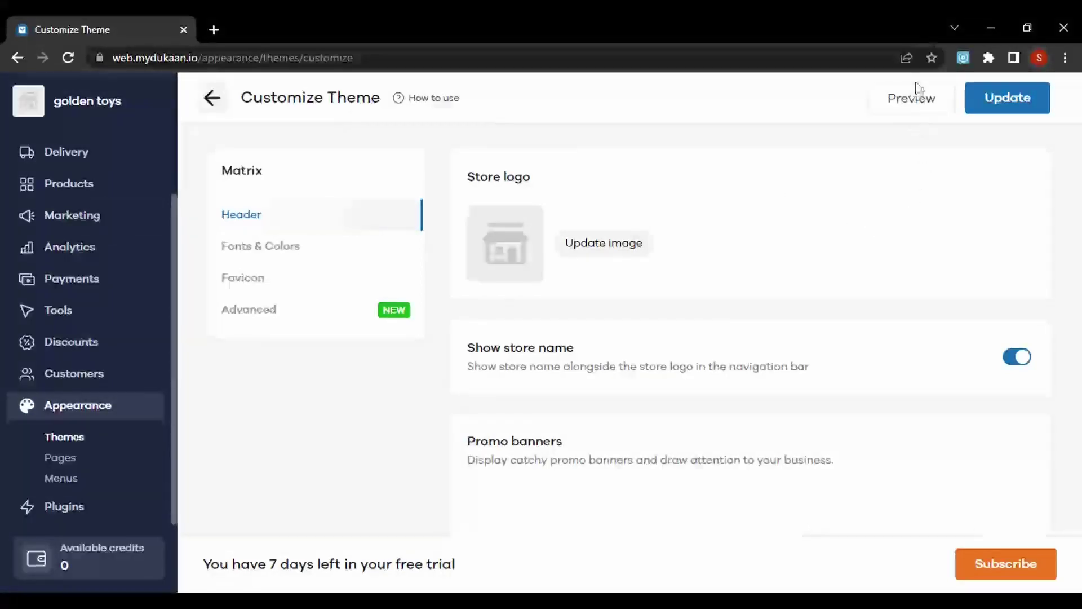
Step: Preview the online store, look over its home page, and open the RC Car product page from the Toys category
left_click(916, 101)
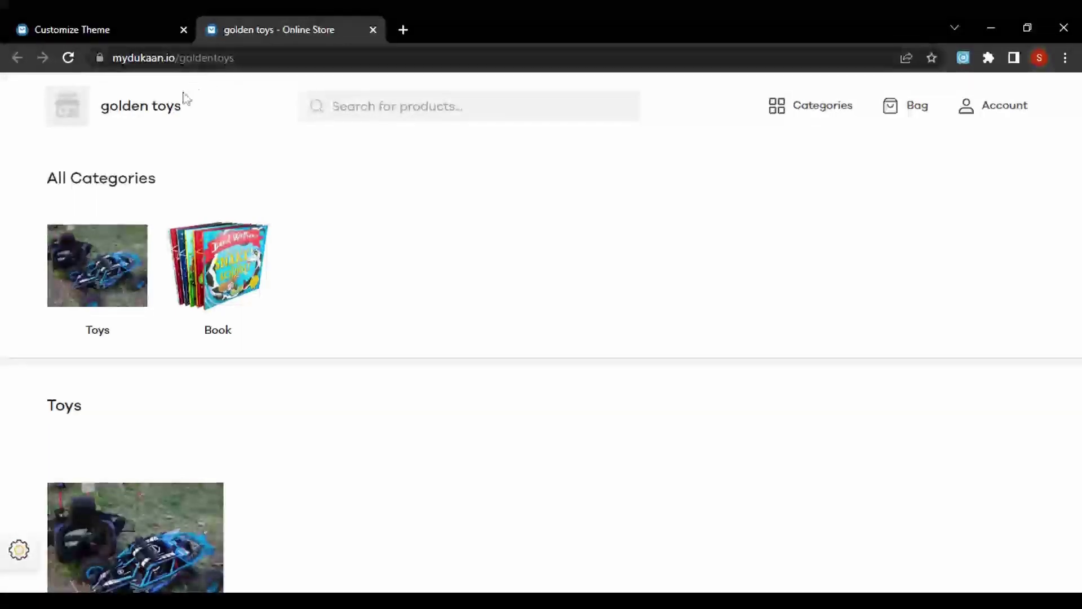
scroll(162, 163, "down", 8)
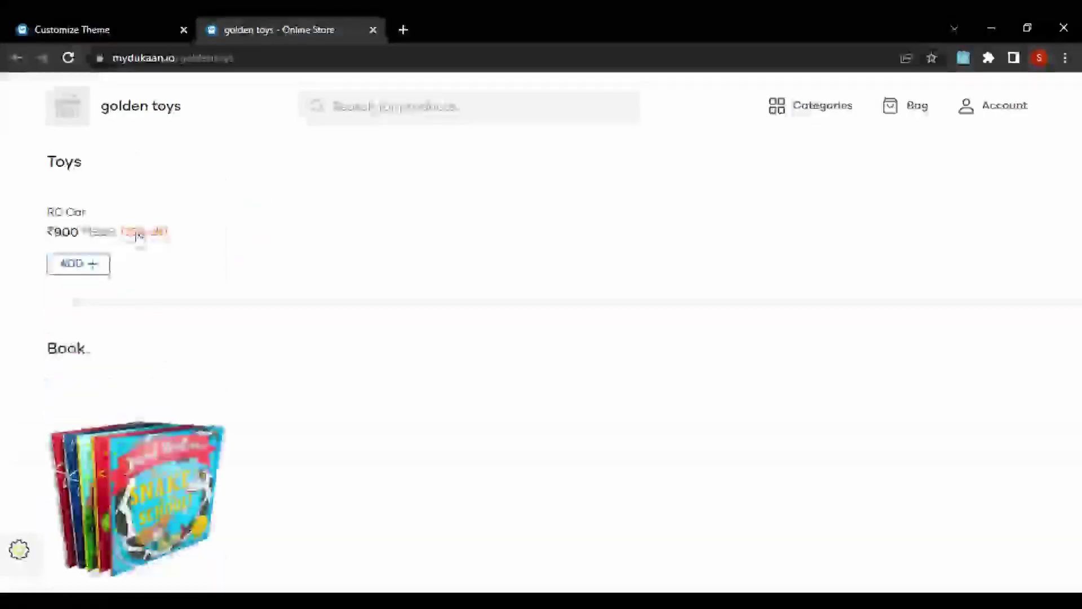
scroll(139, 239, "up", 8)
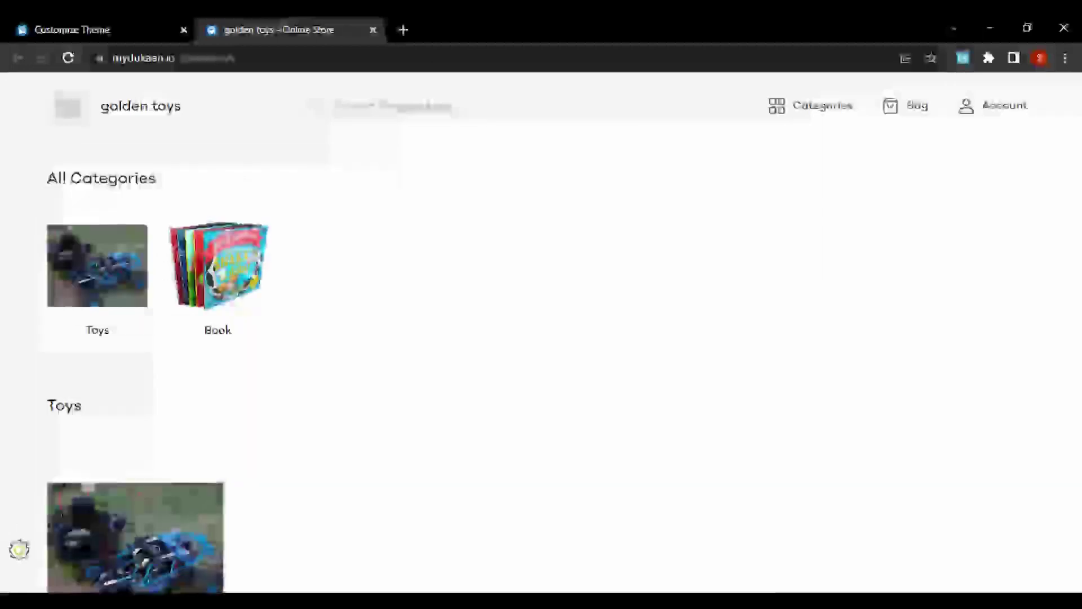
left_click(114, 269)
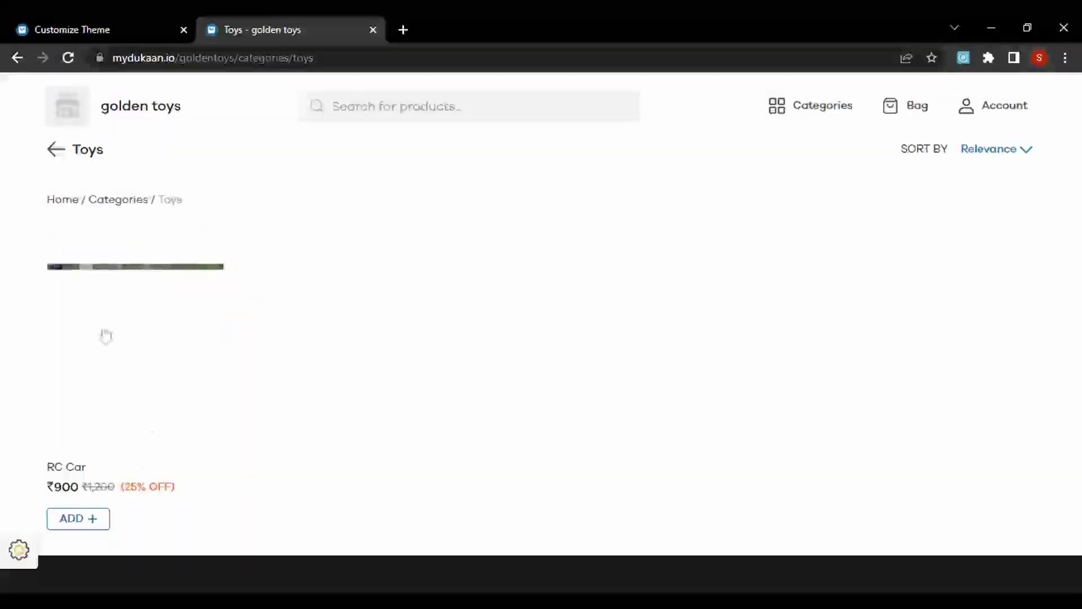
left_click(109, 322)
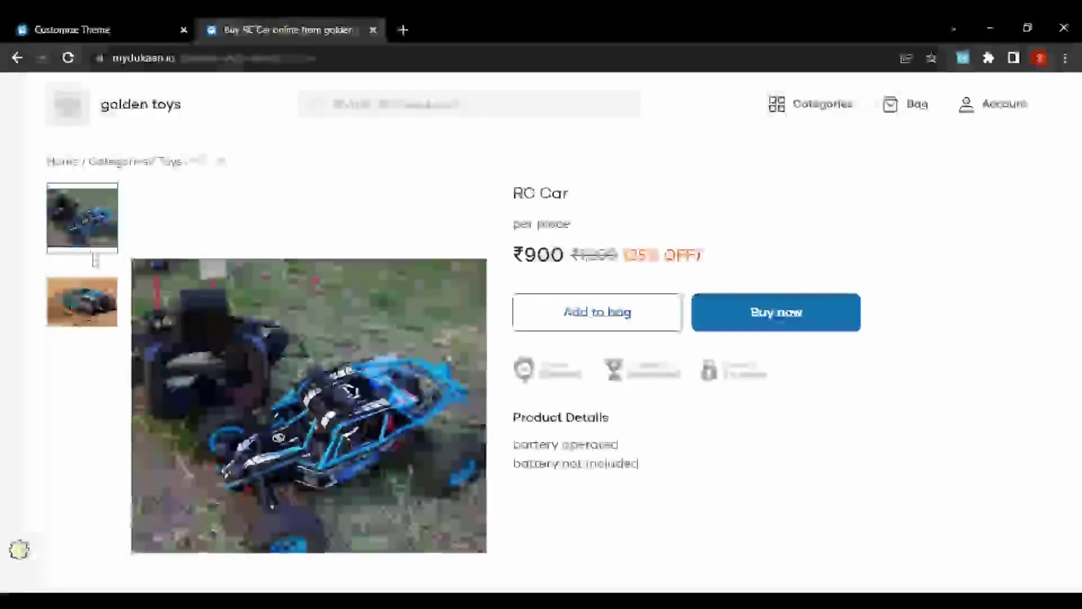
Step: View the second product image on the RC Car storefront page
left_click(94, 291)
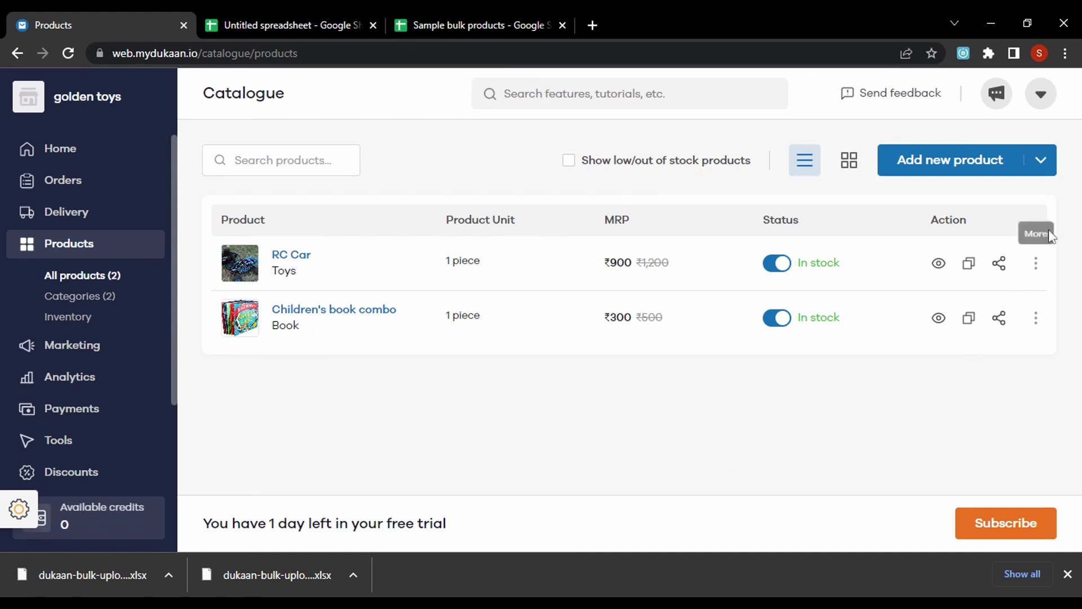
Step: Open bulk product upload from the store's catalogue and download the sample XLSX template
left_click(1044, 166)
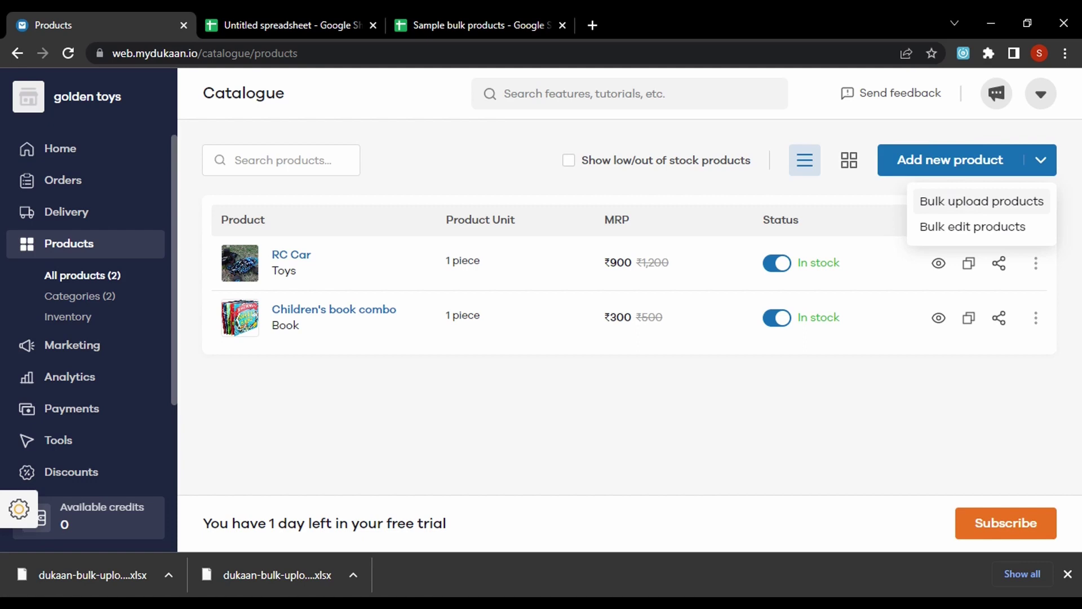
left_click(964, 201)
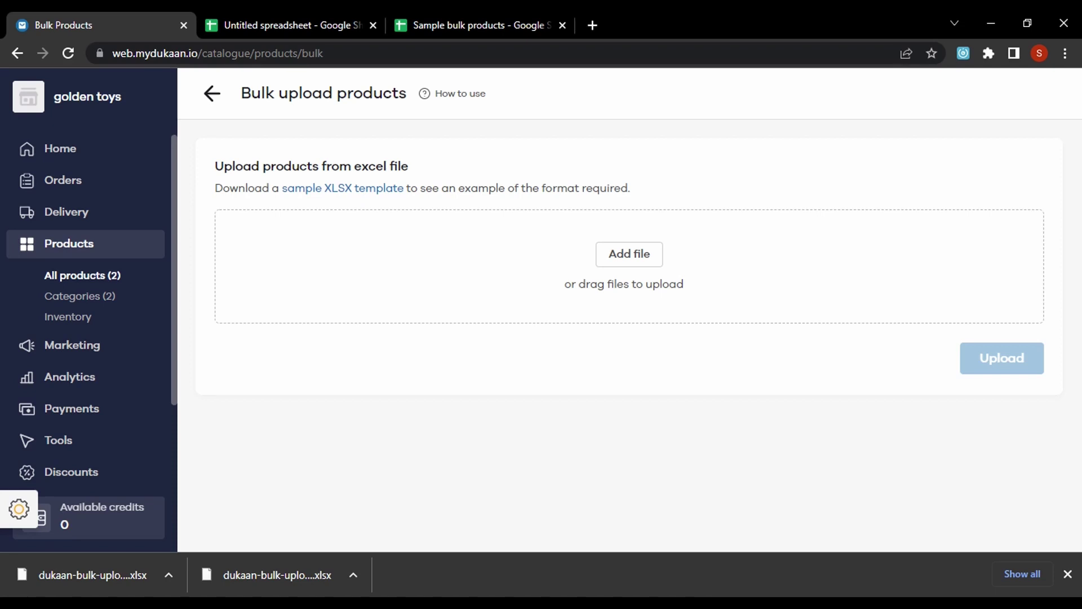
left_click(357, 193)
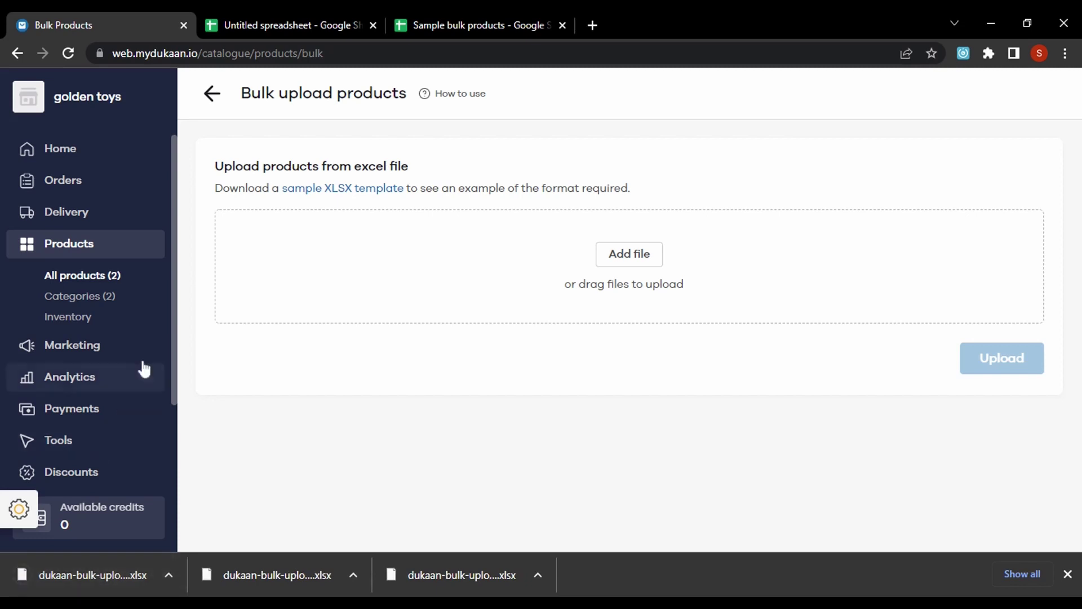
Step: Switch to Google Sheets and open the downloaded dukaan-bulk-upload sample file by uploading it from the device
left_click(292, 23)
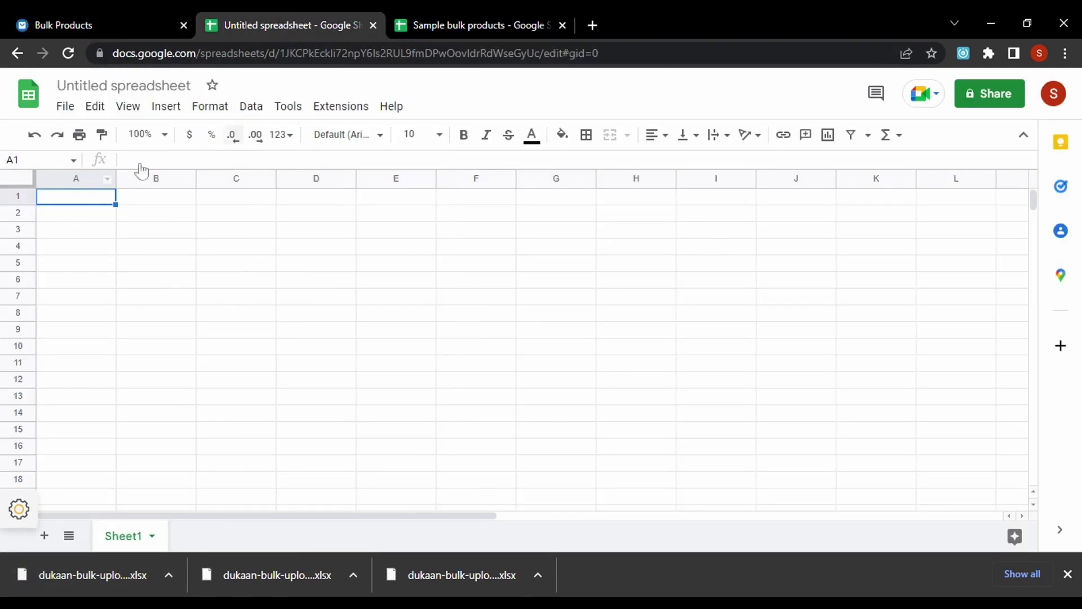
left_click(66, 106)
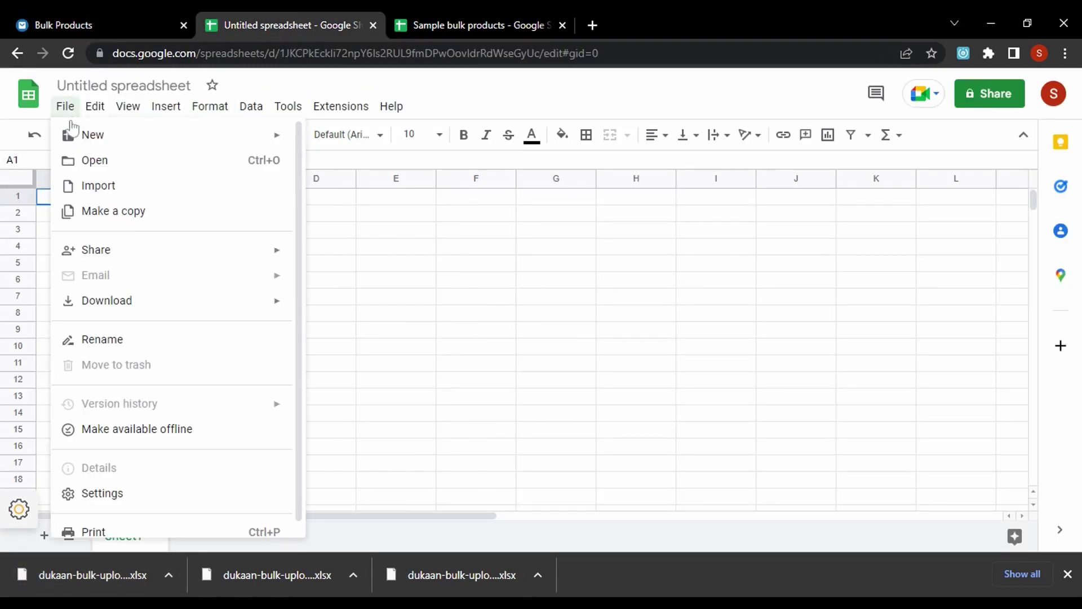
left_click(73, 161)
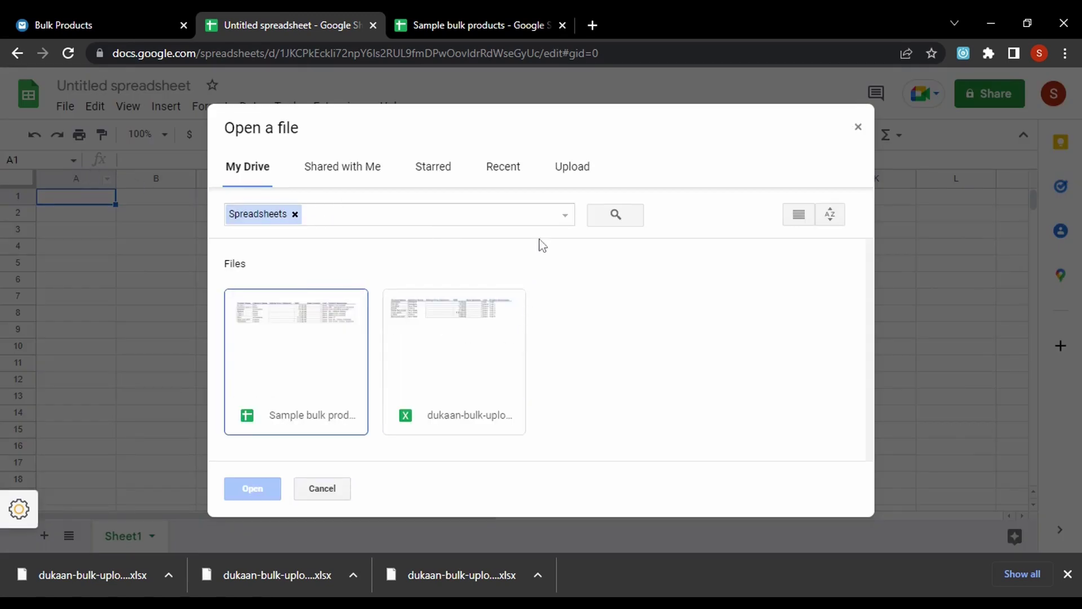
left_click(570, 176)
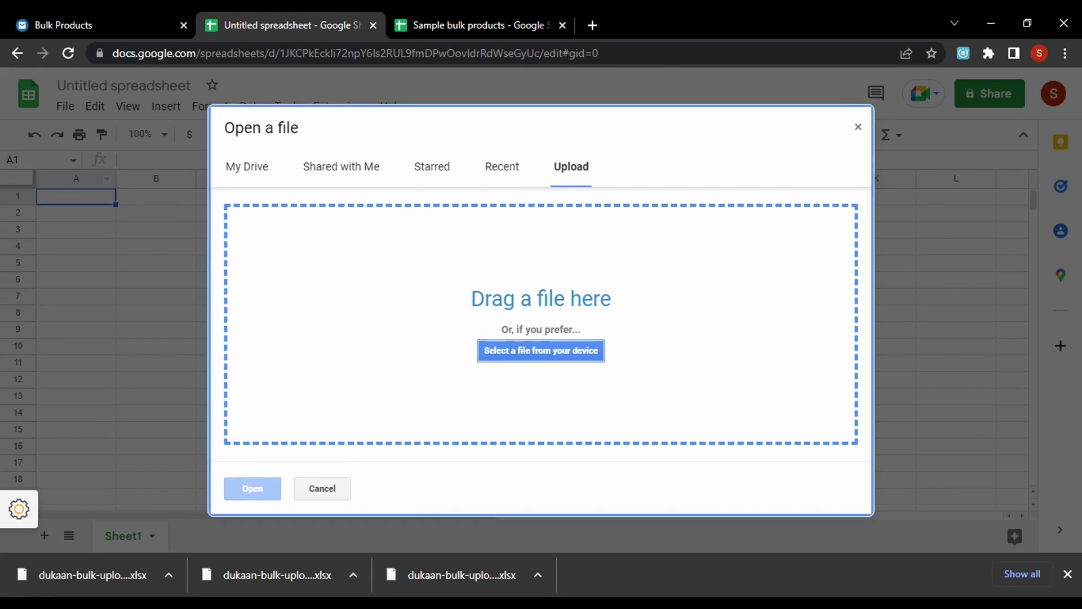
left_click_drag(92, 574, 541, 315)
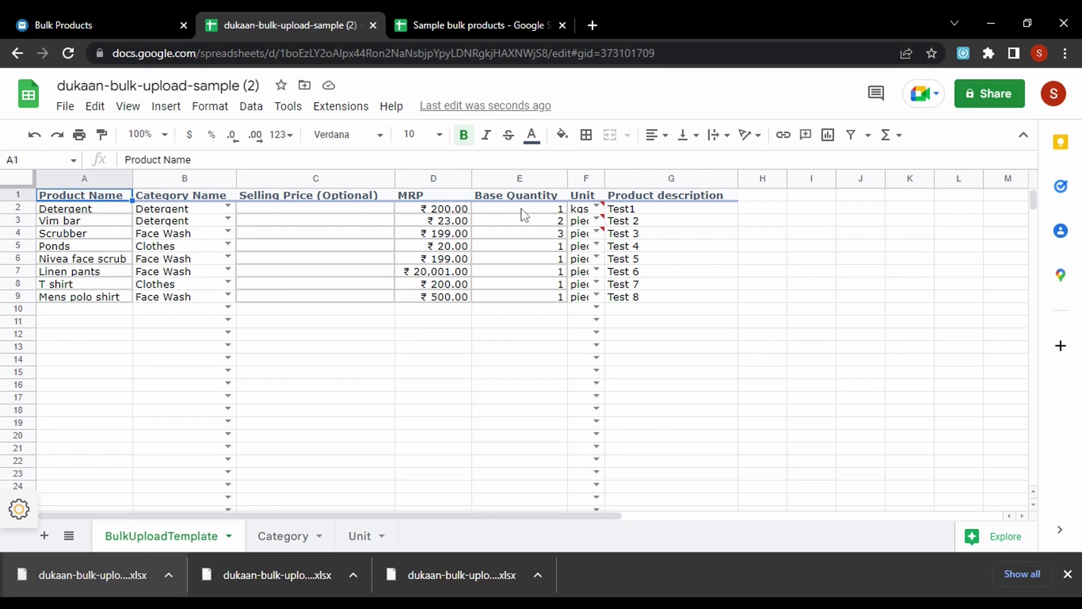
Step: Examine the template's Category and Unit sheets, return to BulkUploadTemplate, and view the filled-in Sample bulk products spreadsheet
mouse_move(601, 210)
left_click(296, 536)
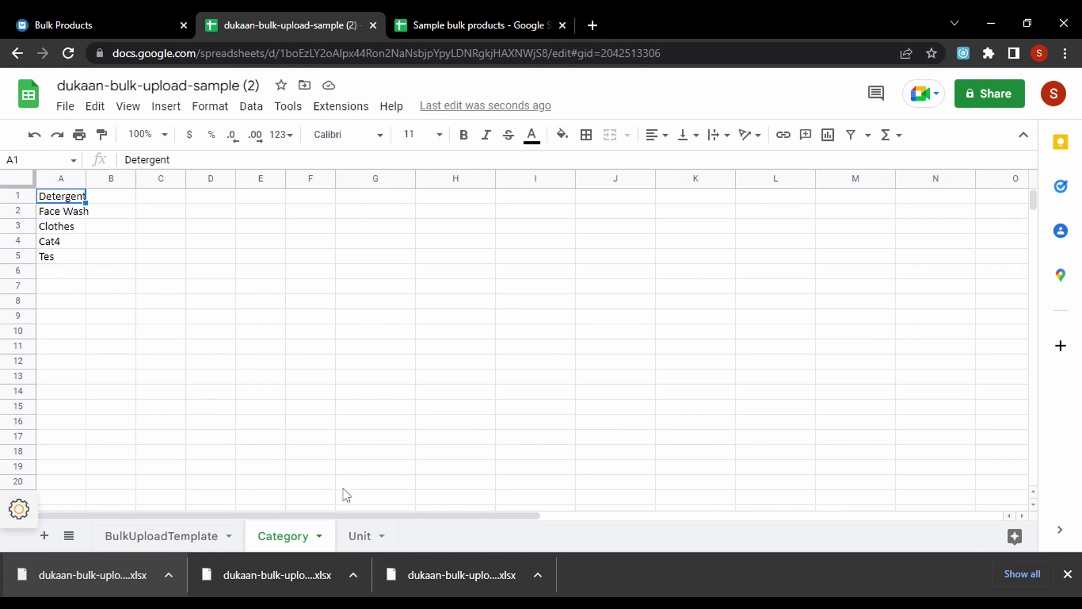
left_click(364, 540)
scroll(272, 494, "down", 8)
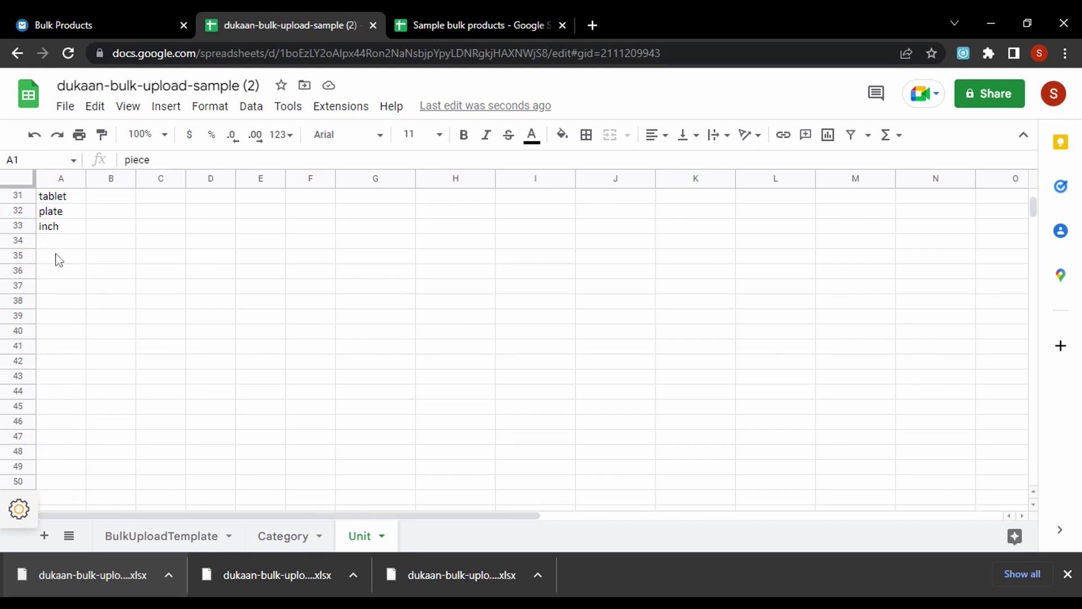
scroll(66, 392, "up", 1)
left_click(169, 538)
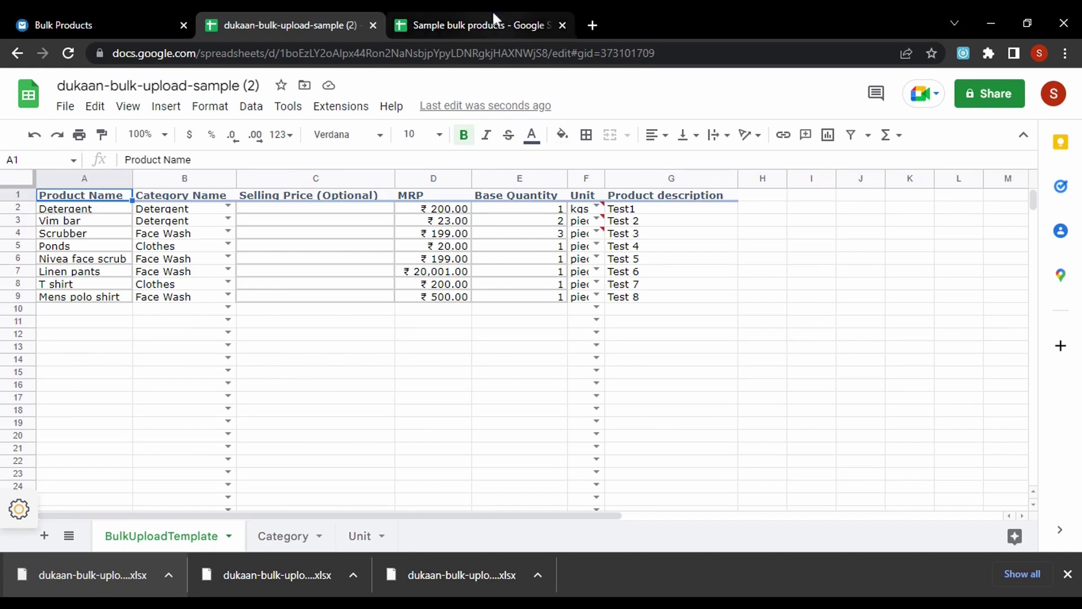
left_click(476, 23)
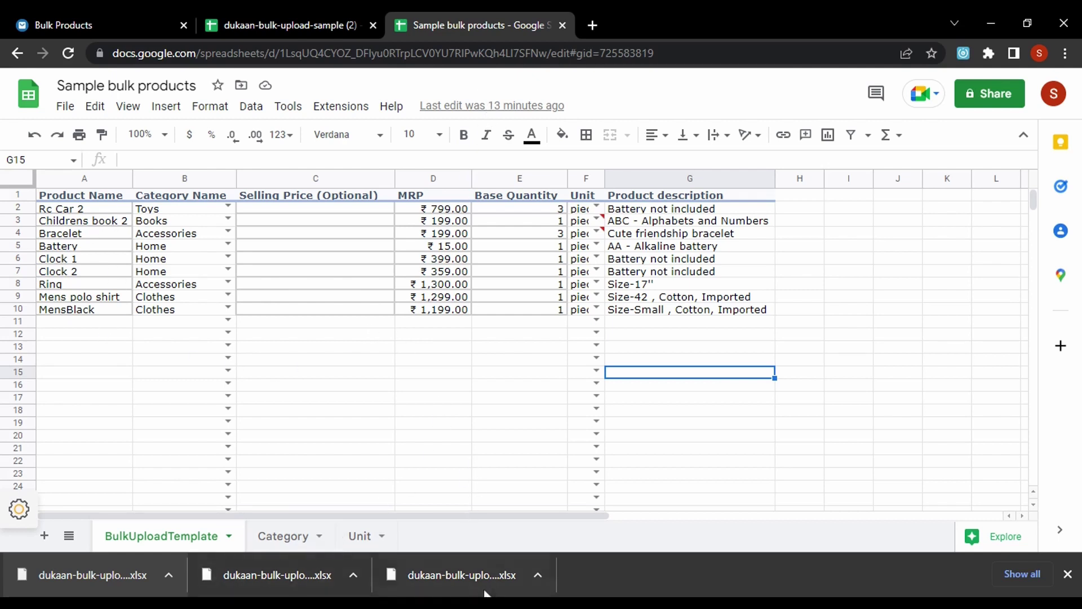
Step: Return to Dukaan's bulk upload page, upload Sample bulk products.xlsx, and review the product preview list
left_click(116, 16)
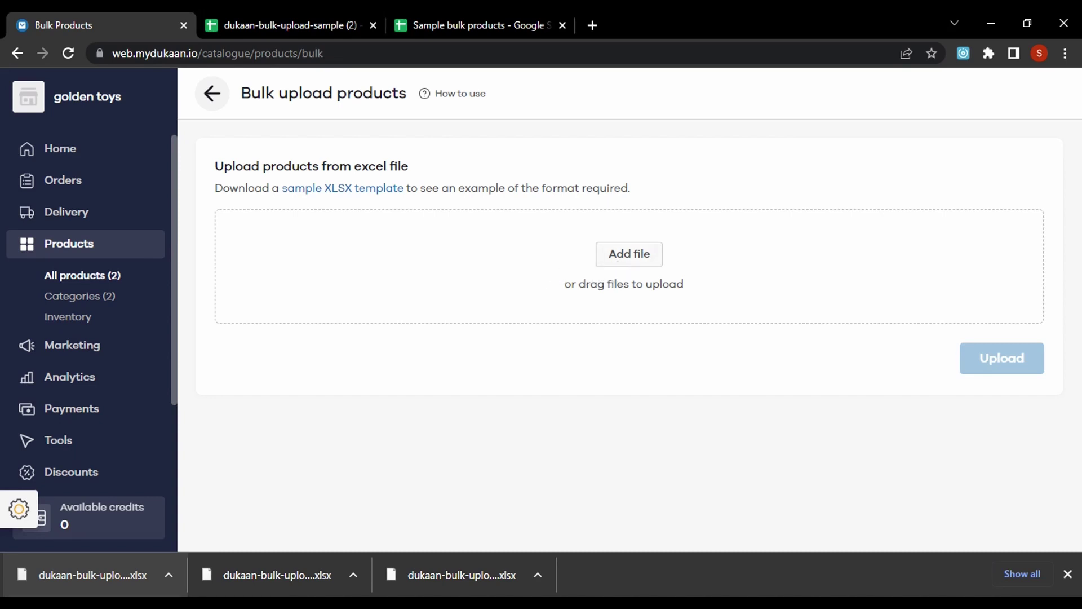
left_click(619, 270)
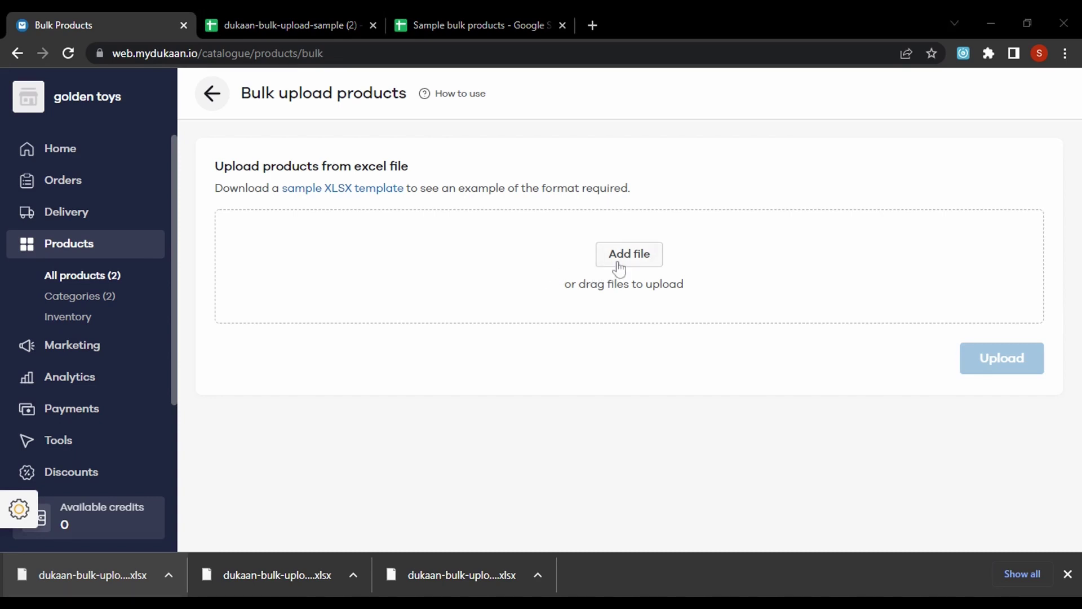
left_click(682, 392)
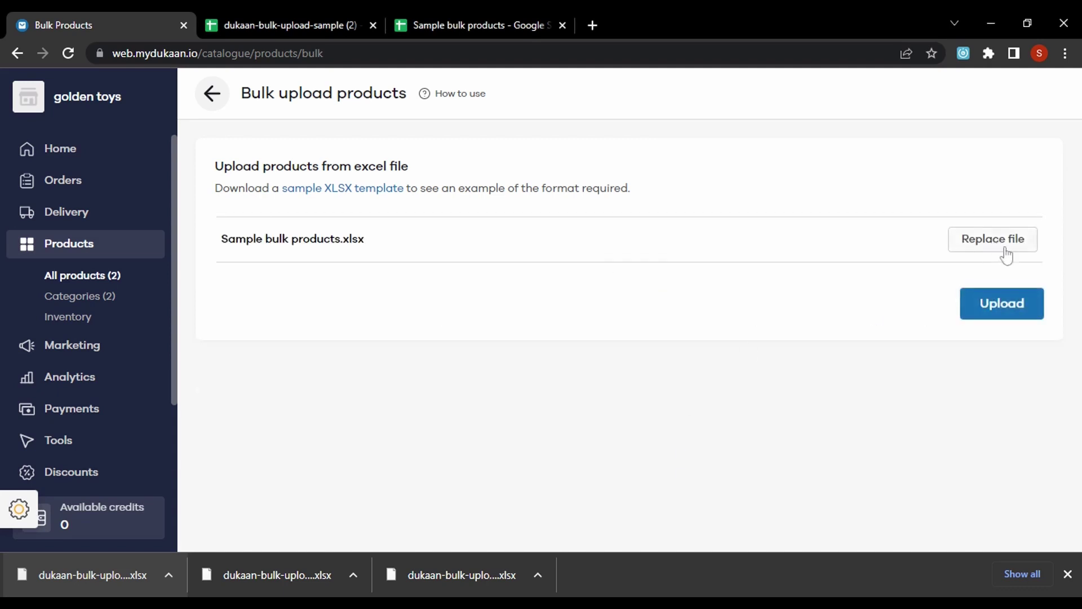
left_click(1014, 306)
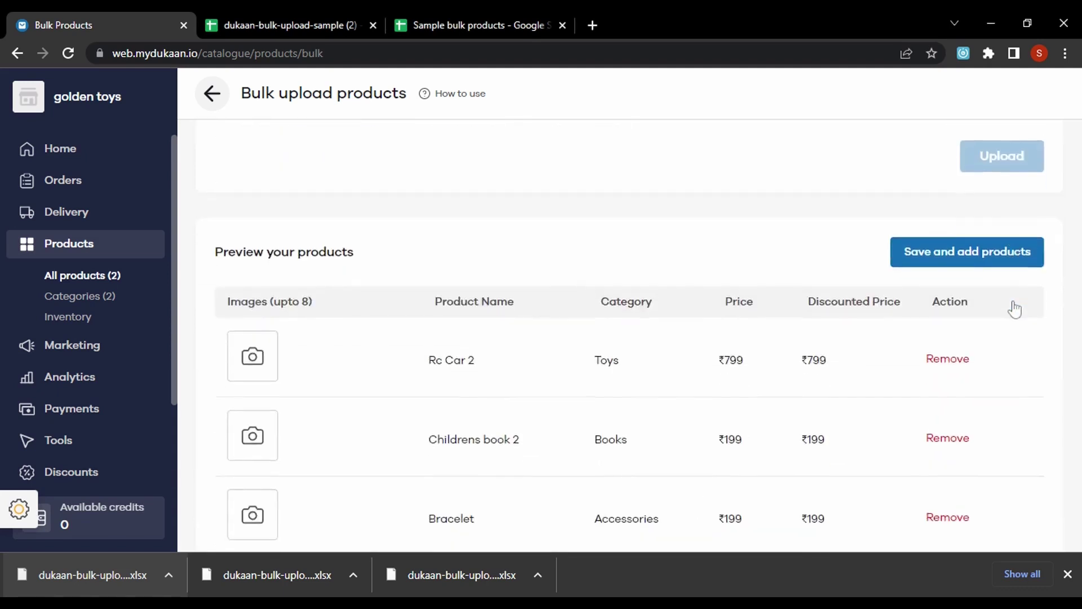
scroll(875, 333, "up", 2)
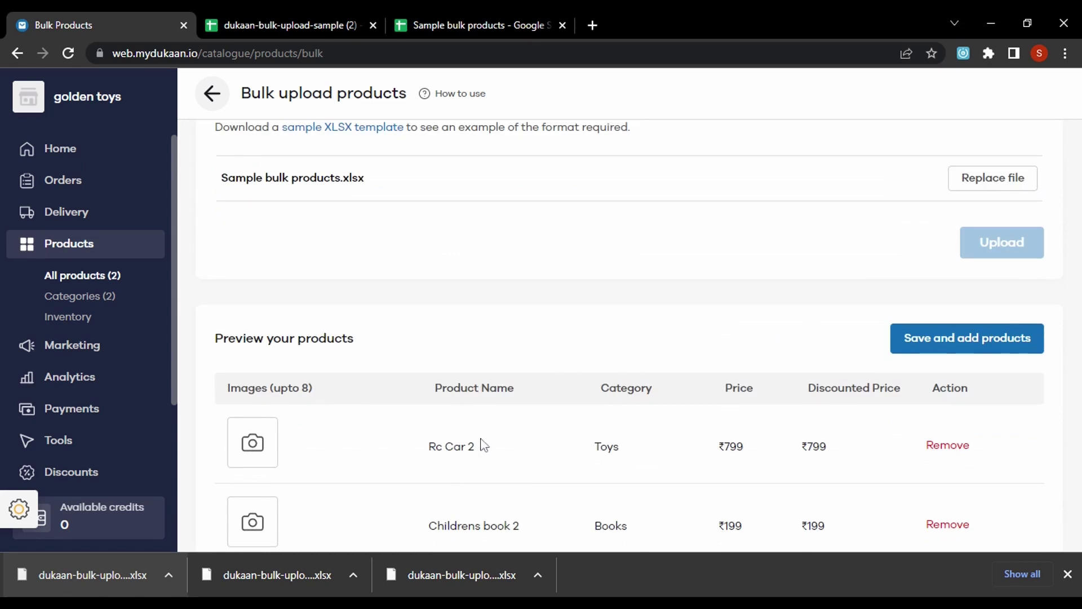
scroll(488, 448, "down", 4)
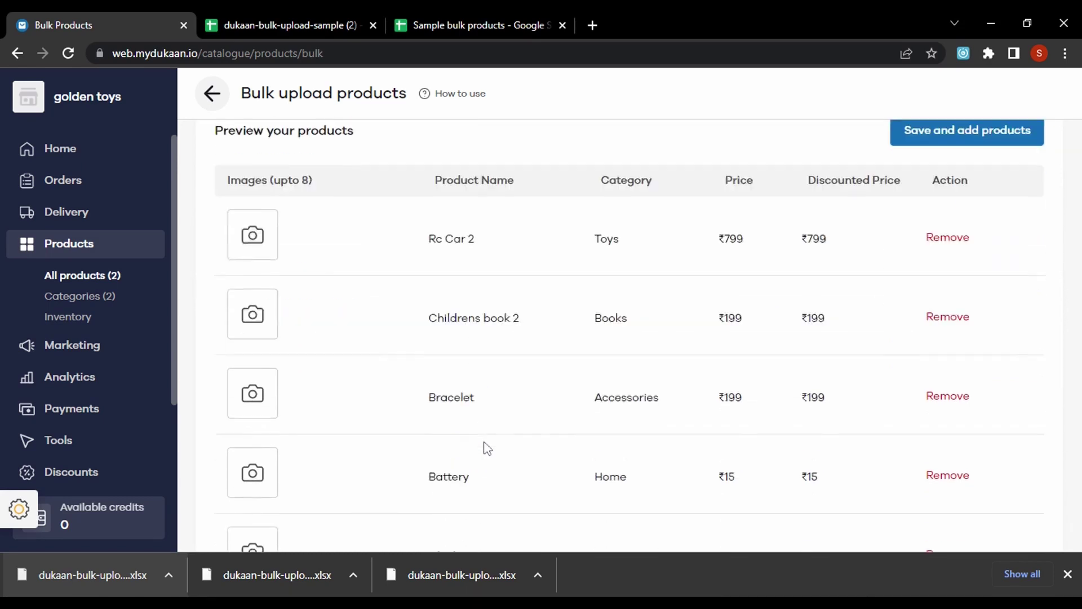
scroll(486, 447, "down", 8)
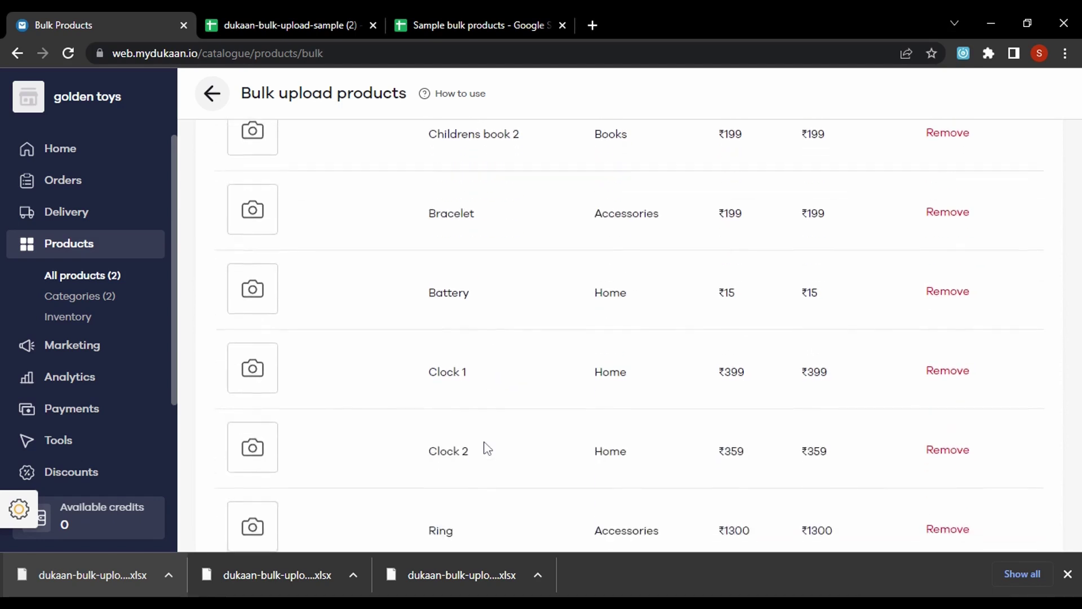
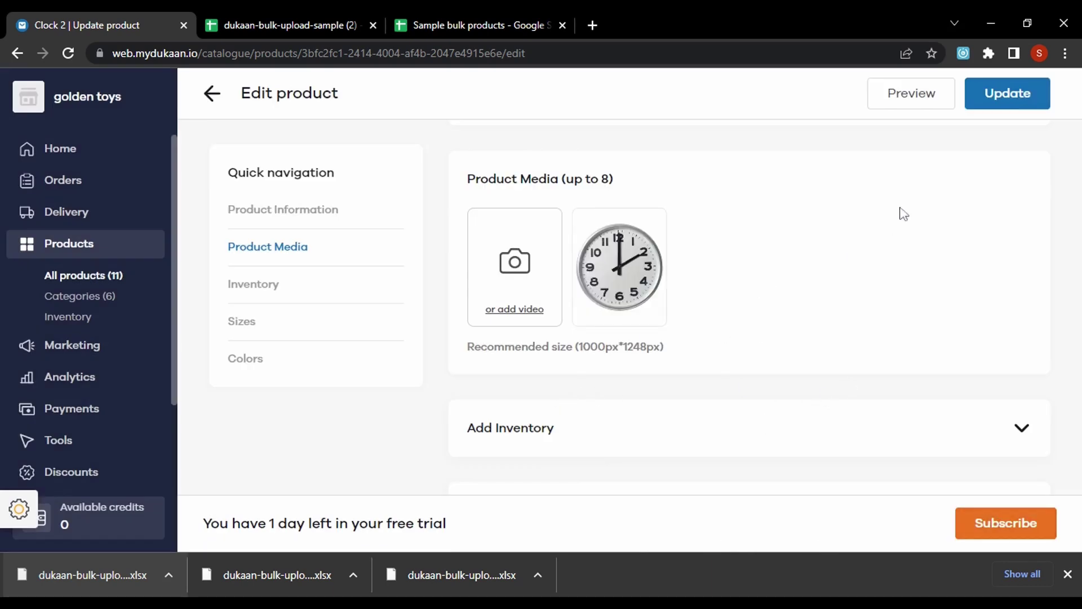
Step: Save the Clock 2 product with its clock image and return to the catalogue
left_click(1002, 103)
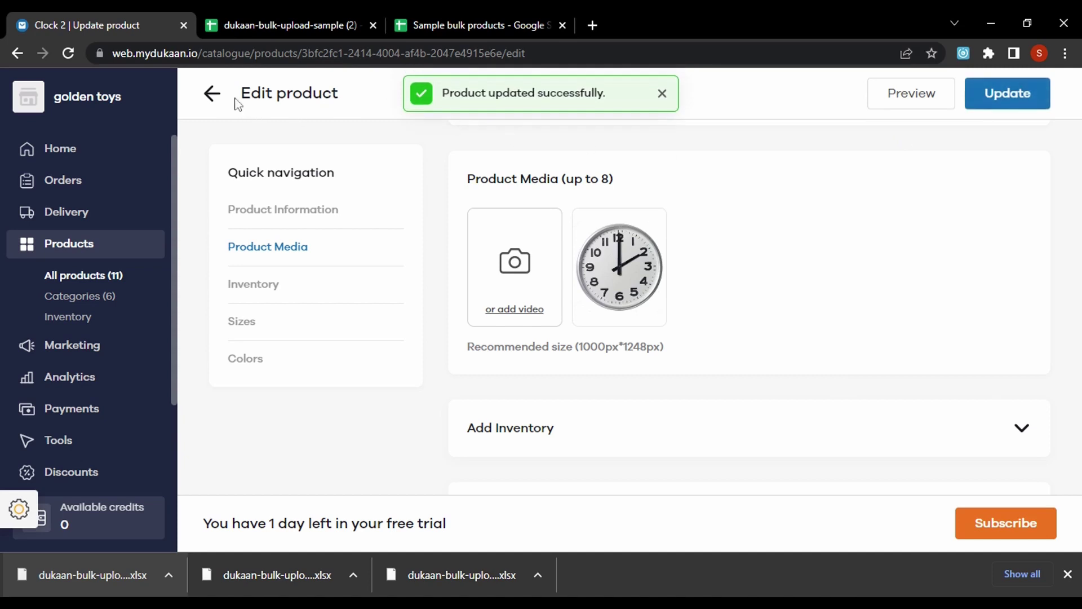
left_click(213, 93)
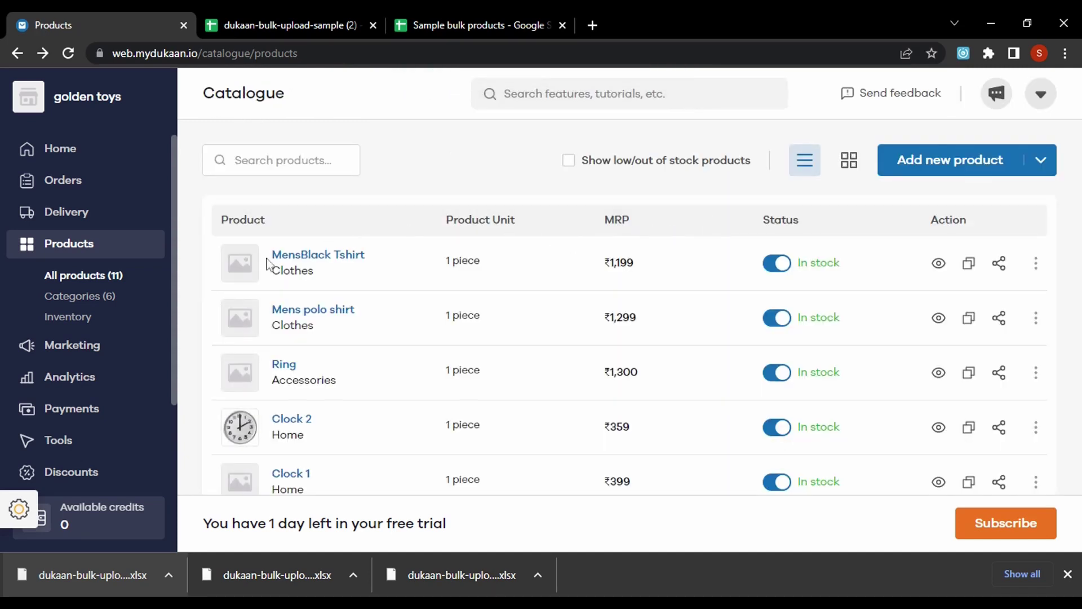
Step: Attach the suggested black long-sleeve shirt image to the MensBlack Tshirt product, update it, and return to the catalogue
left_click(253, 268)
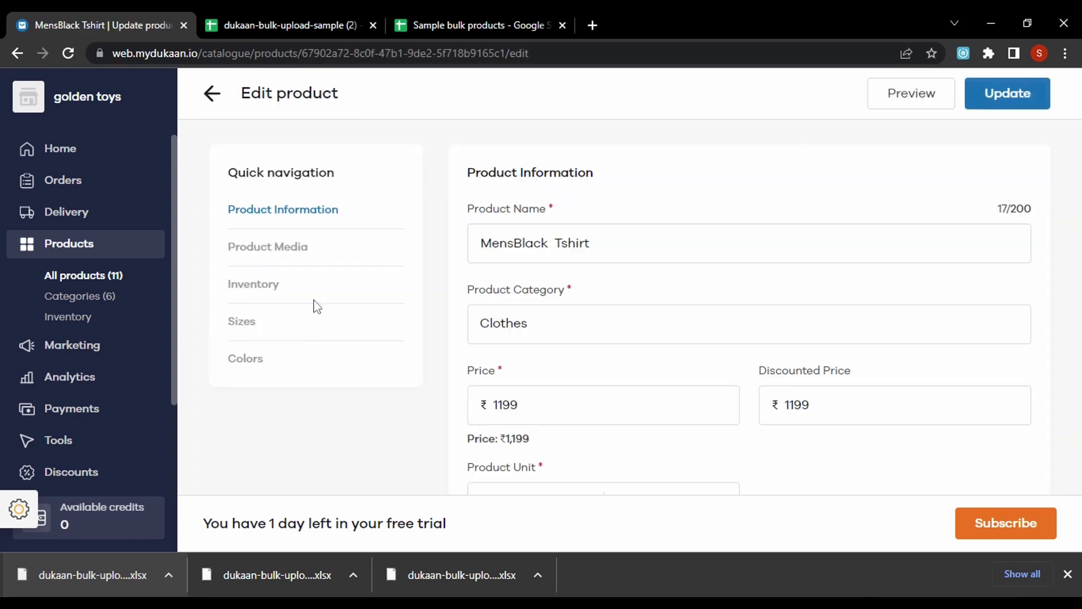
left_click(285, 258)
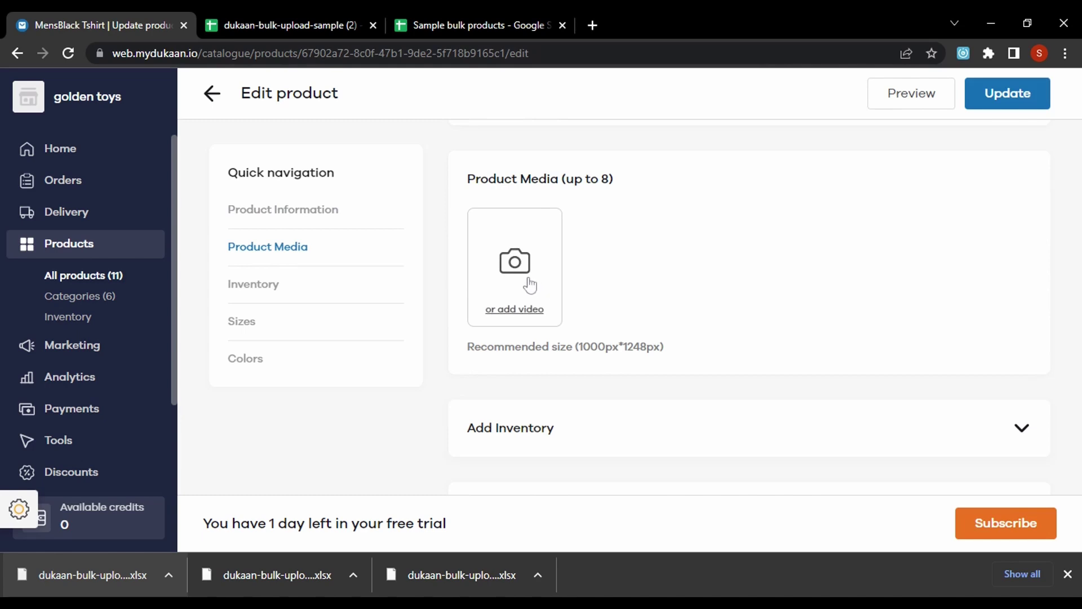
left_click(515, 265)
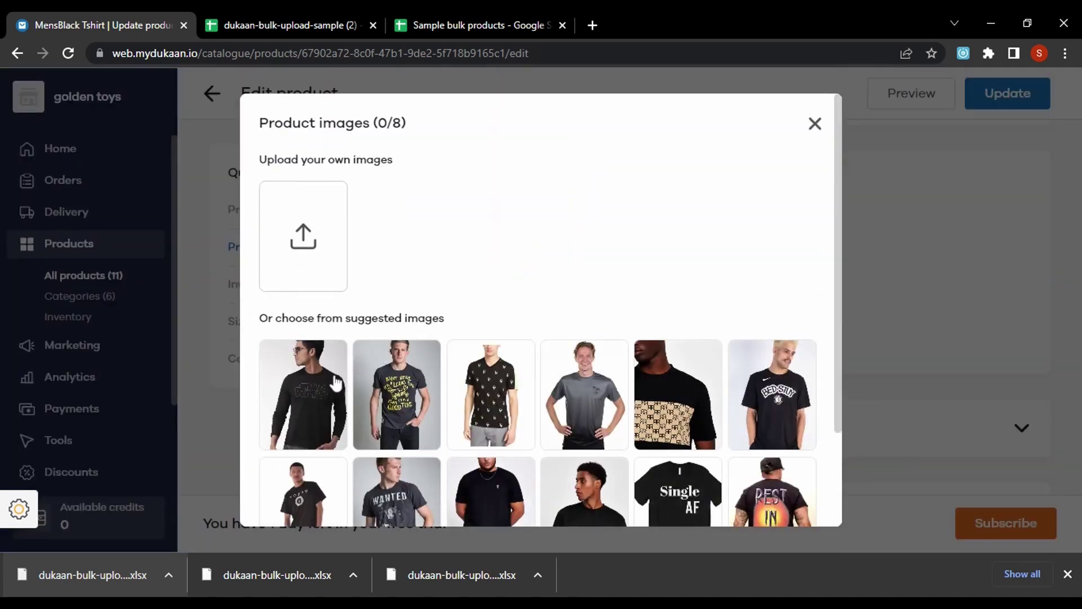
left_click(322, 390)
scroll(324, 394, "down", 3)
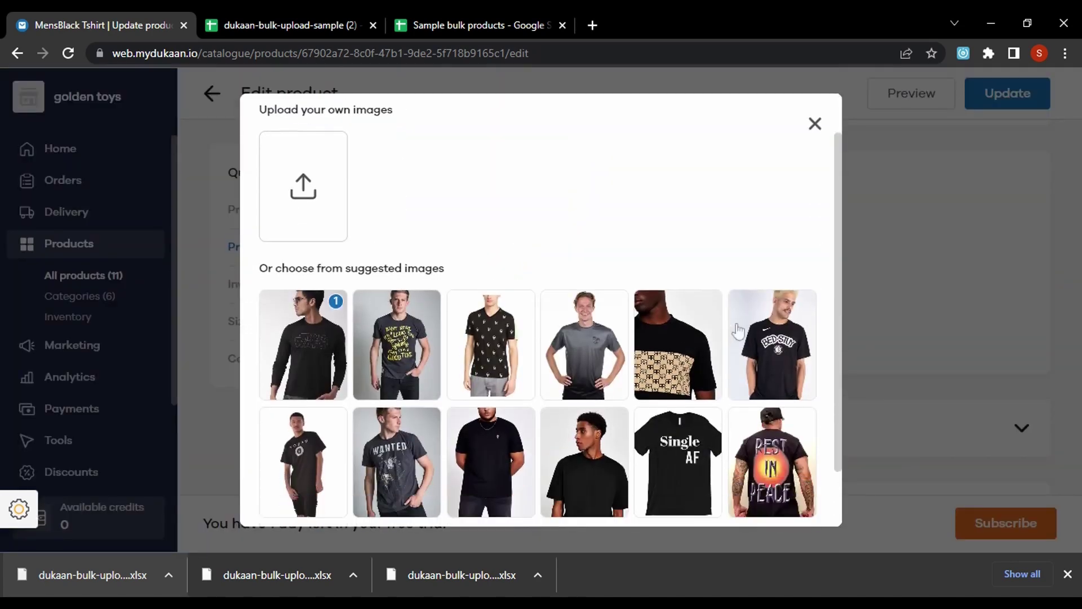
left_click(559, 491)
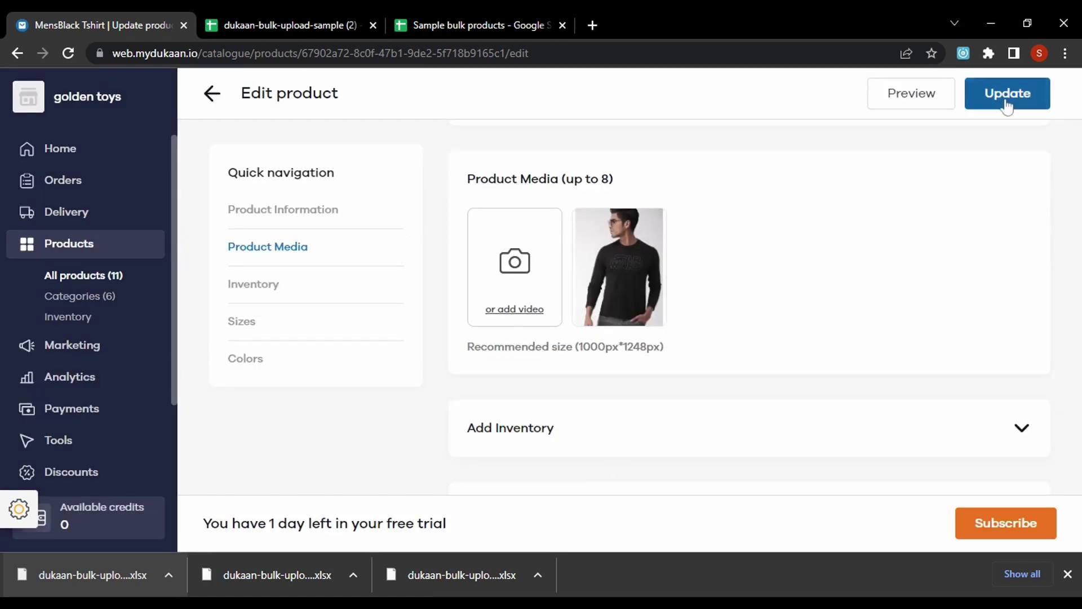
left_click(1006, 101)
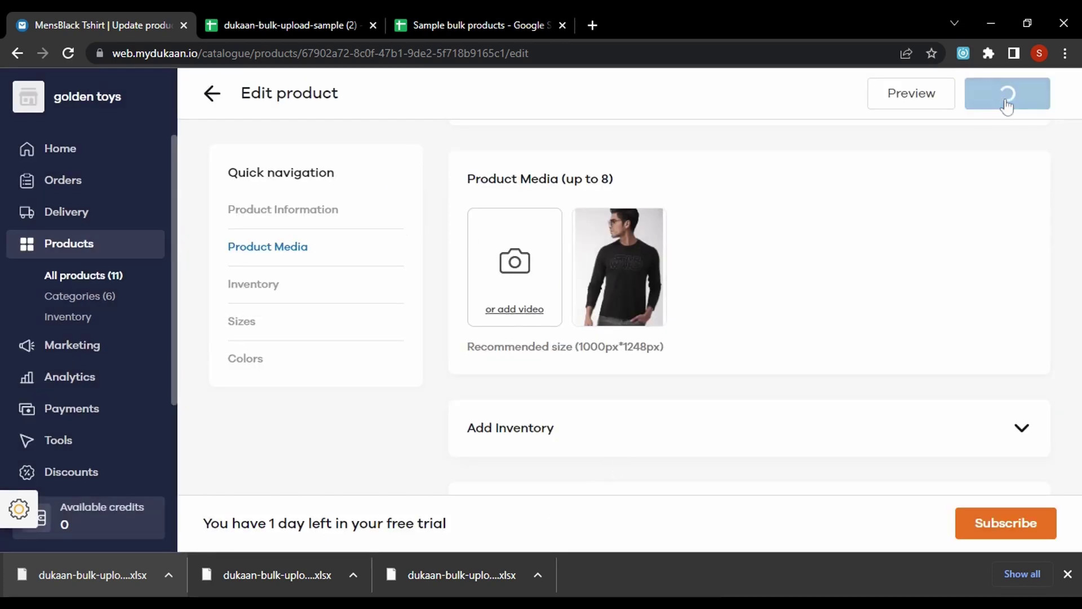
left_click(212, 93)
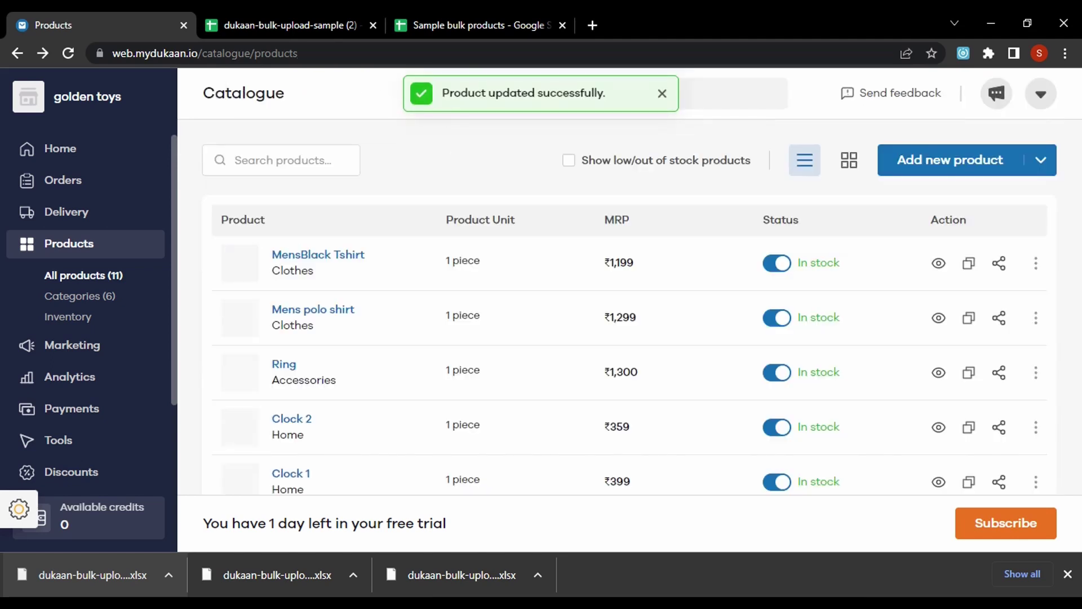
Step: Attach the suggested image of the smiling man in a black polo to the Mens polo shirt product, update it, and return to the catalogue
left_click(252, 324)
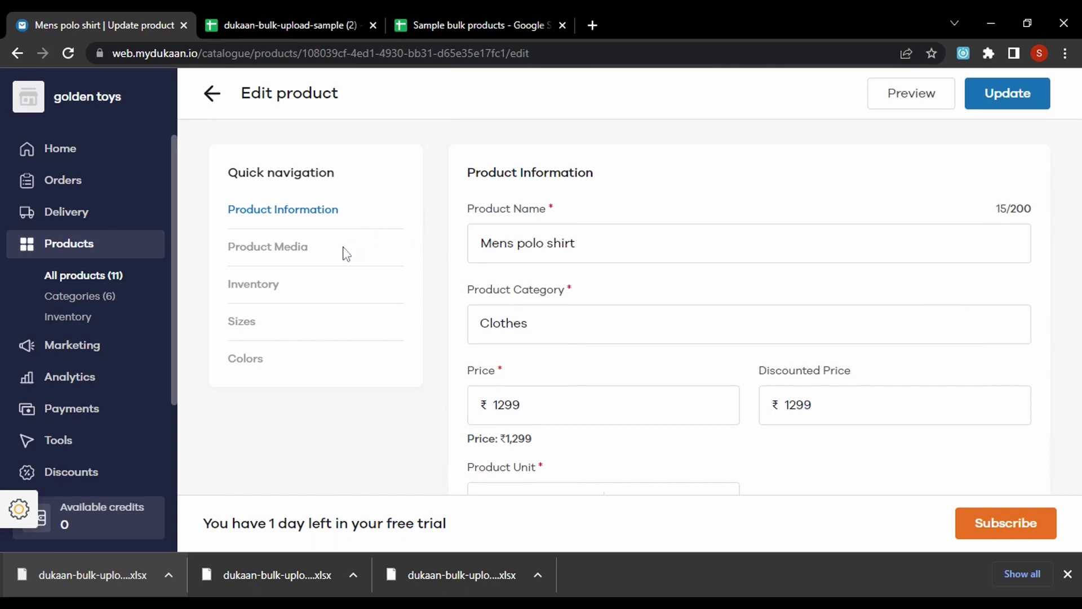
left_click(268, 248)
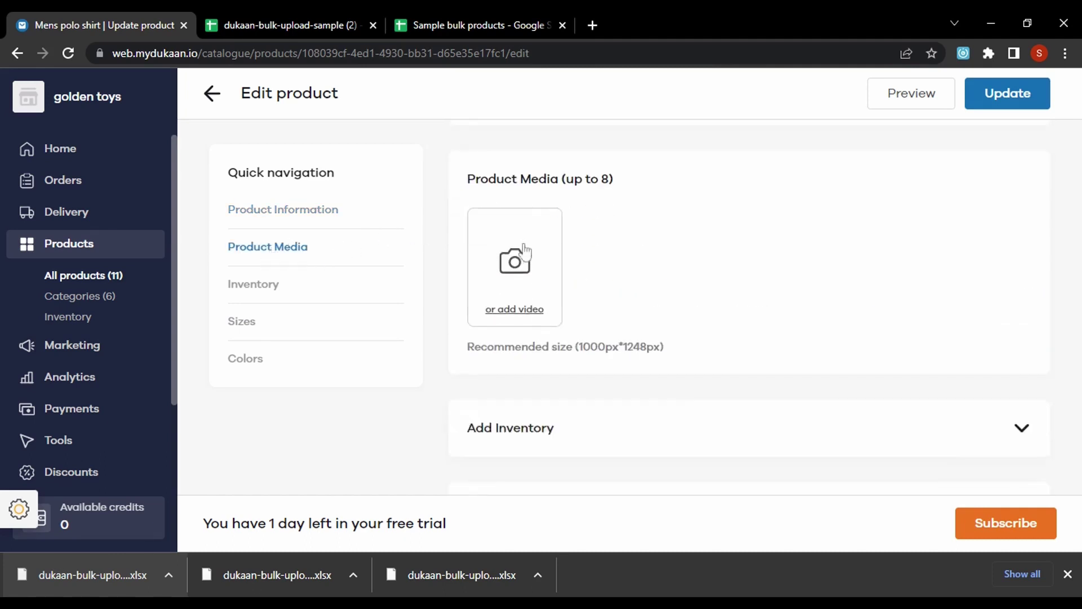
left_click(524, 251)
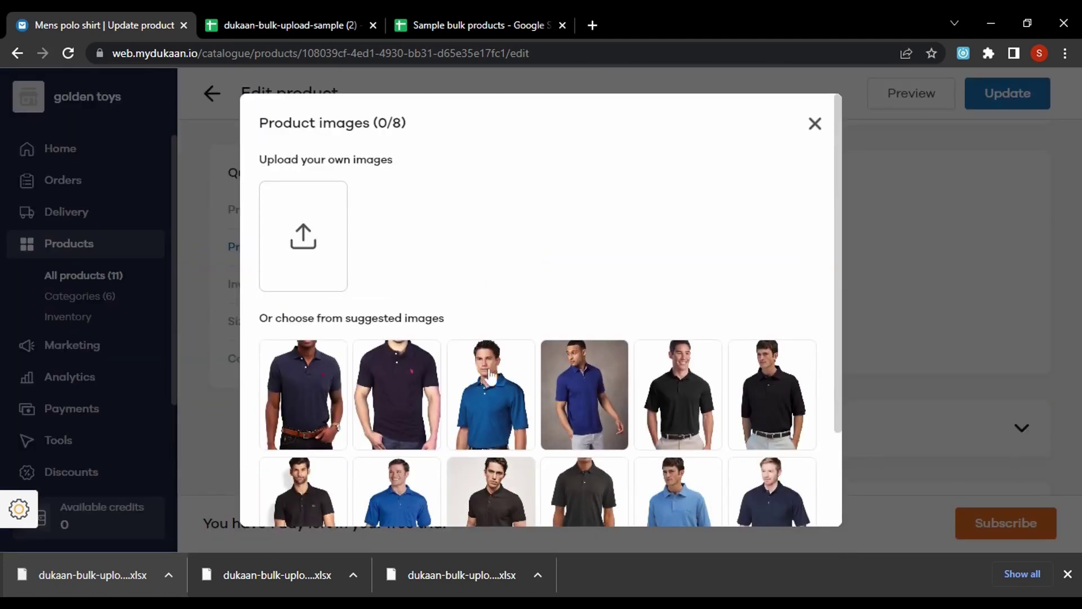
left_click(689, 387)
scroll(551, 458, "down", 3)
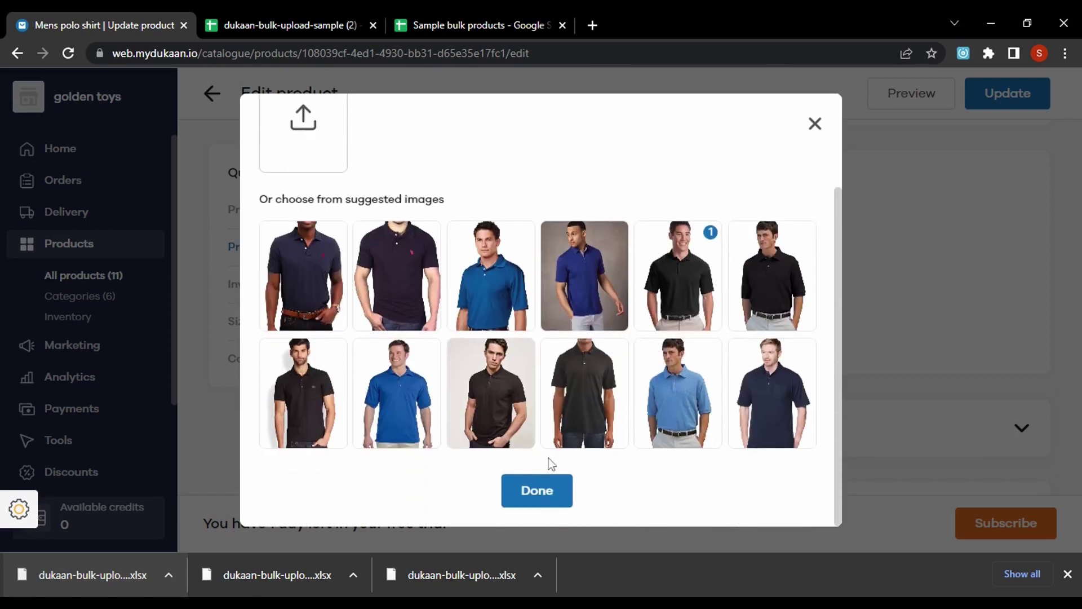
left_click(538, 518)
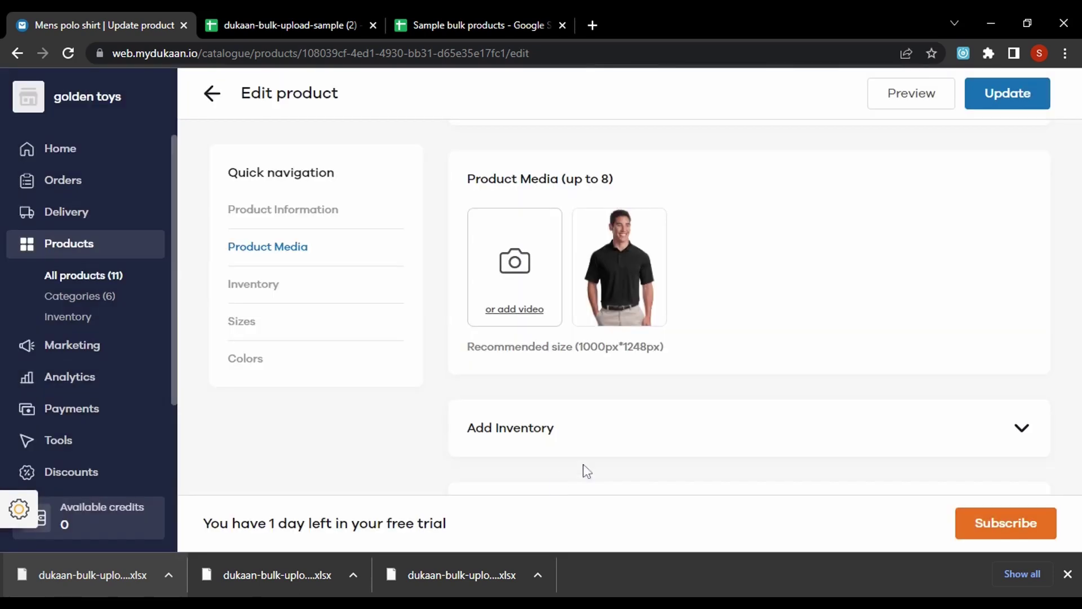
left_click(1017, 106)
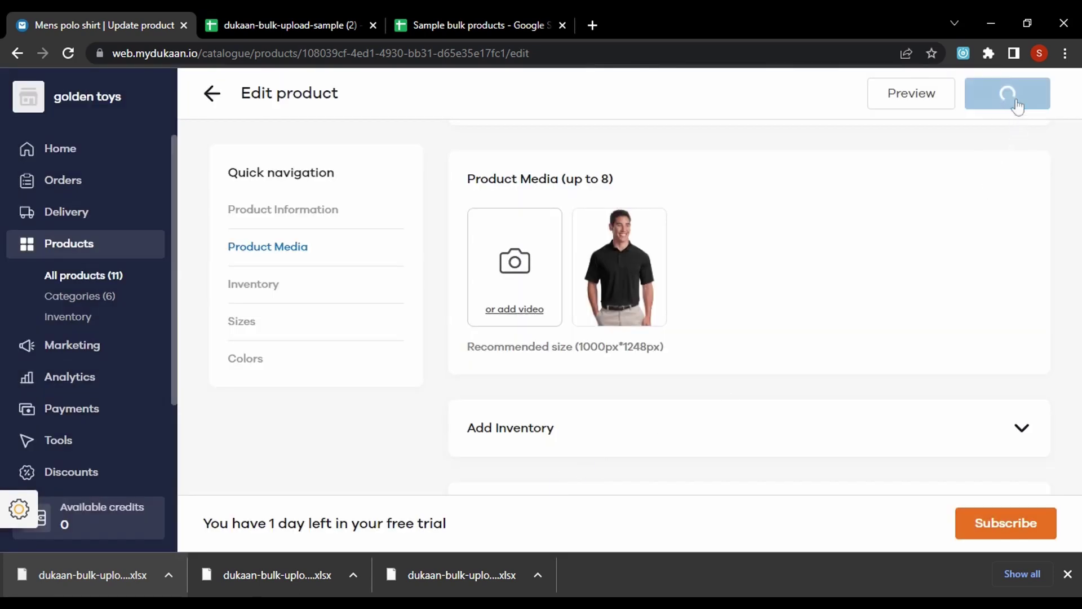
left_click(211, 94)
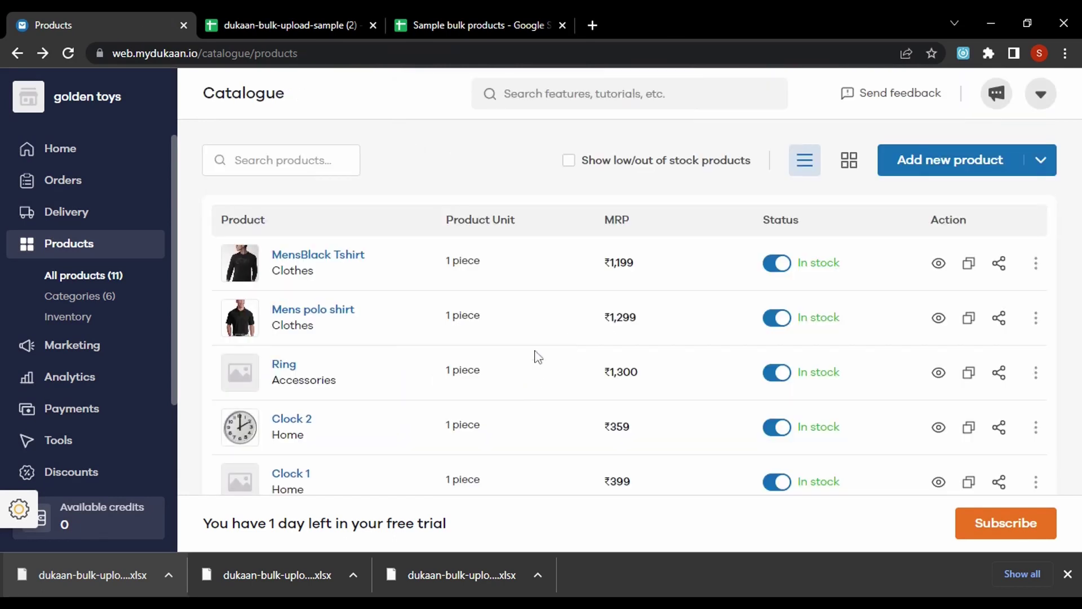
Step: Attach the first suggested diamond ring image to the Ring product, update it, and return to the catalogue
scroll(510, 366, "down", 3)
scroll(505, 364, "up", 3)
left_click(285, 366)
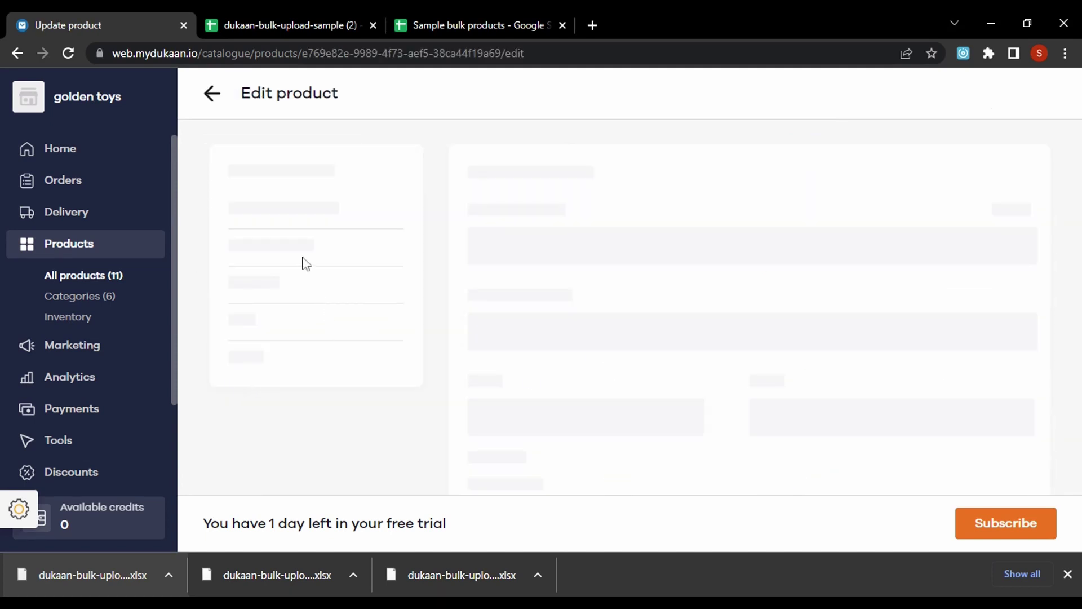
left_click(284, 248)
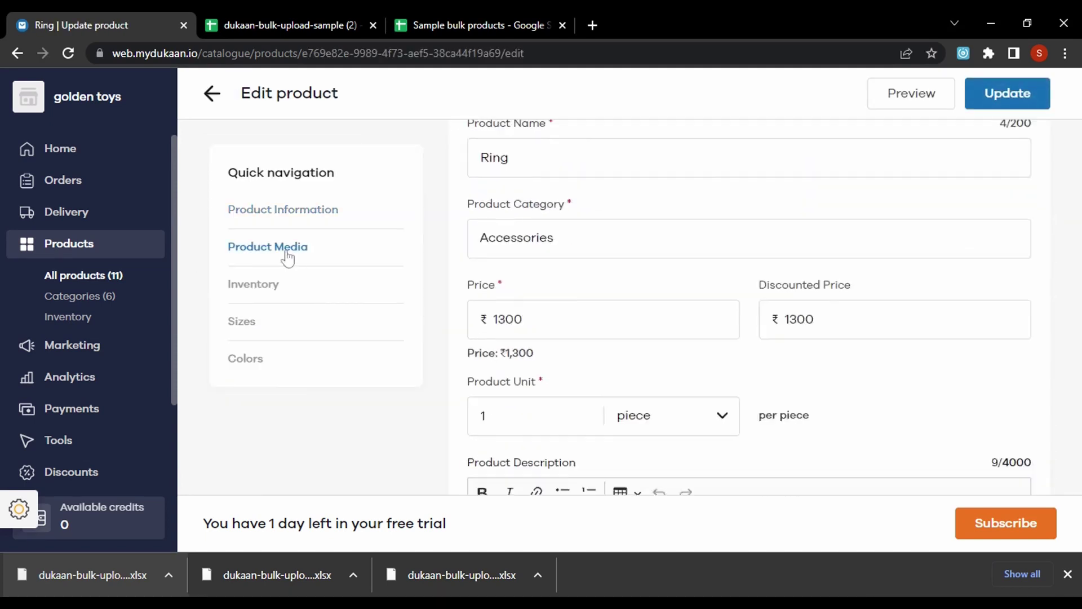
left_click(514, 256)
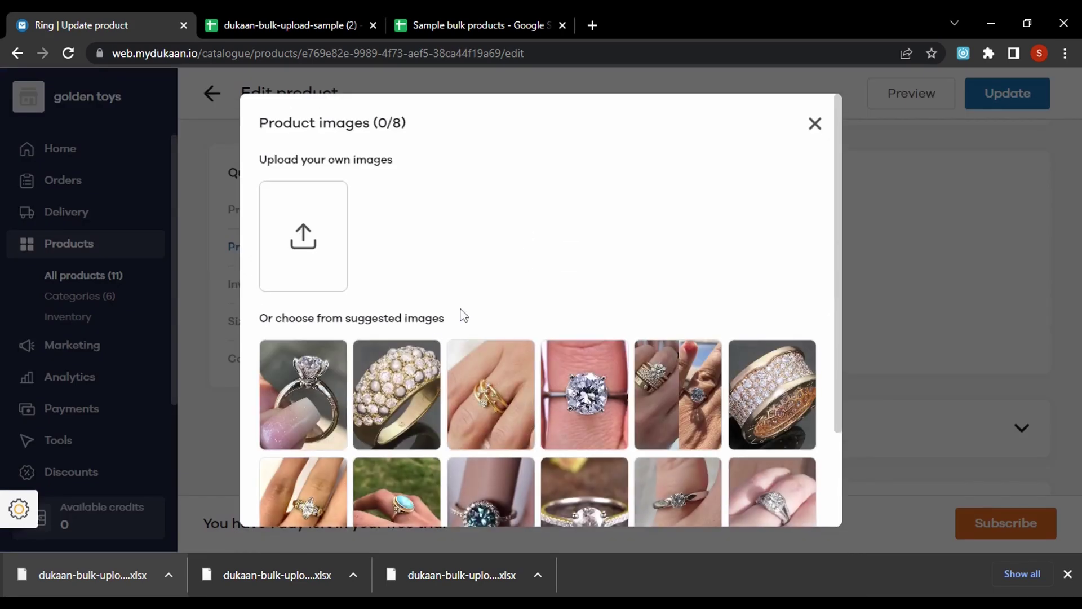
left_click(300, 386)
scroll(596, 422, "down", 2)
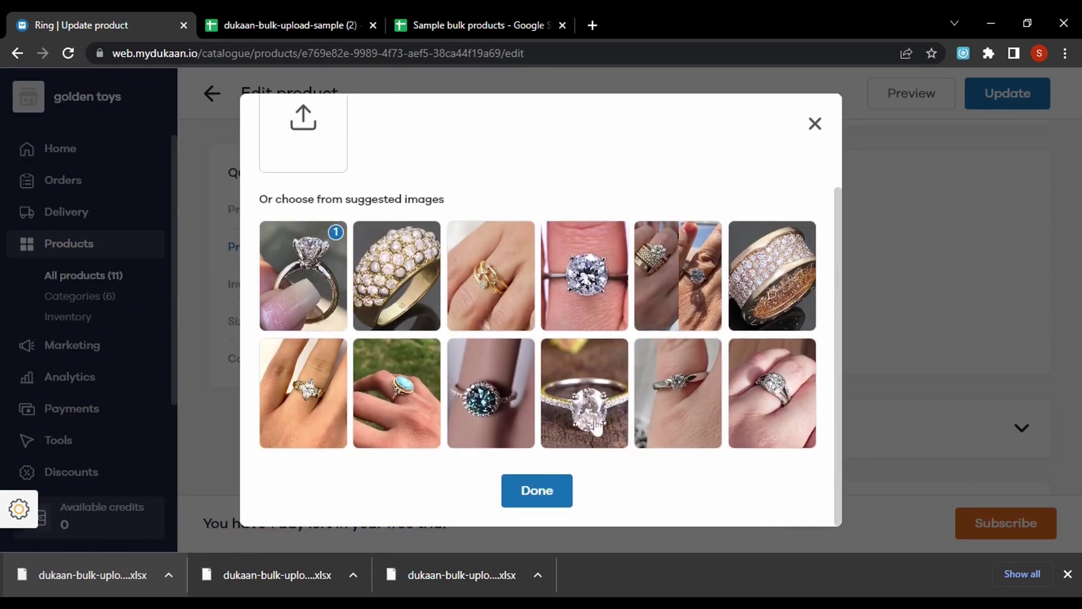
left_click(561, 495)
left_click(972, 107)
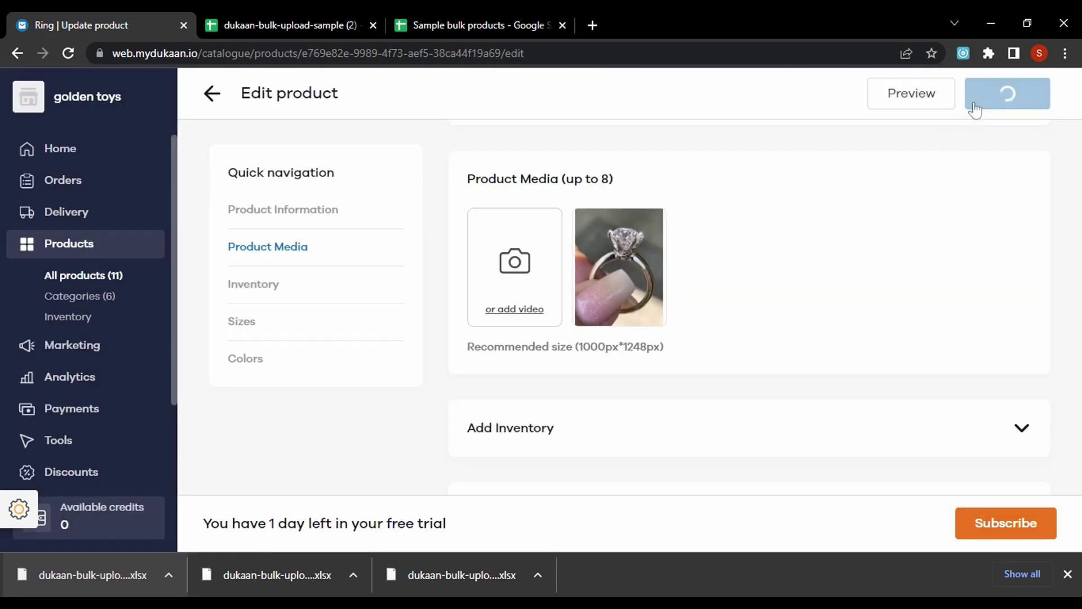
left_click(213, 96)
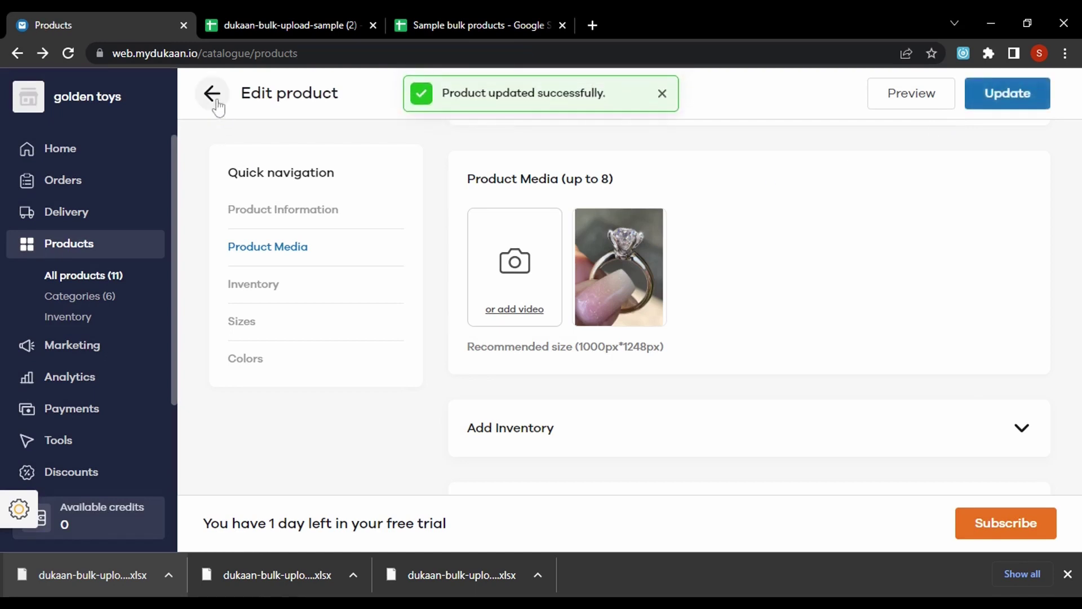
Step: Attach the suggested black-faced wall clock image to the Clock 1 product, update it, and return to the catalogue
scroll(299, 419, "down", 3)
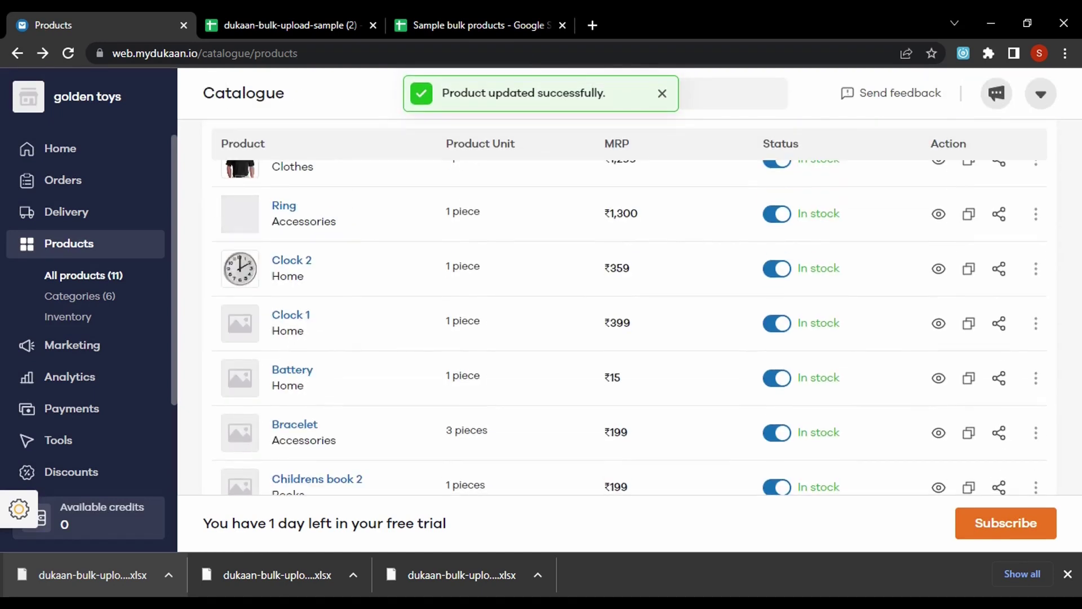
left_click(256, 328)
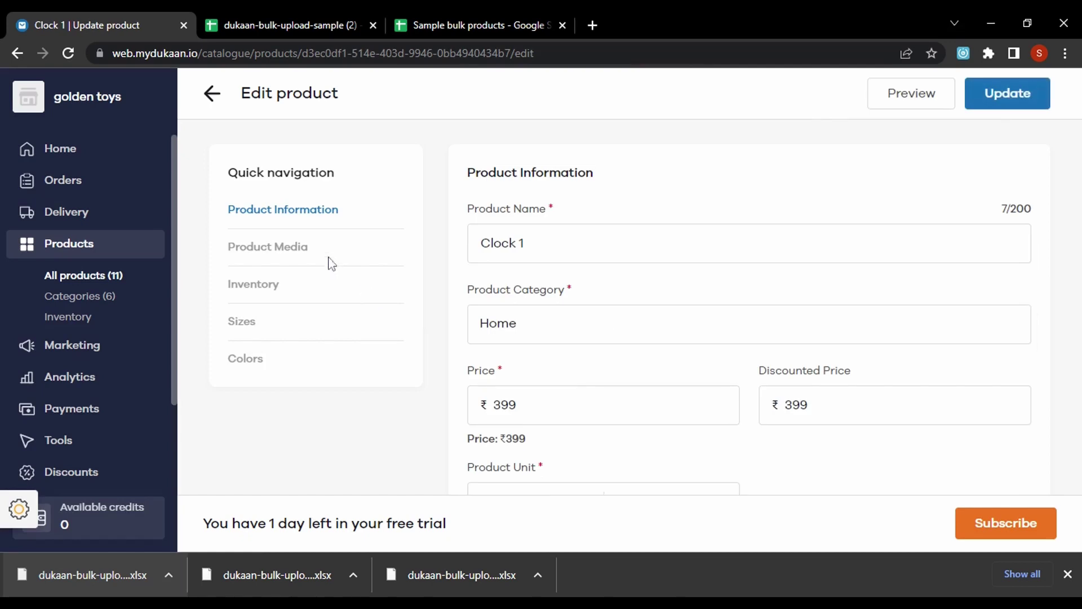
left_click(289, 256)
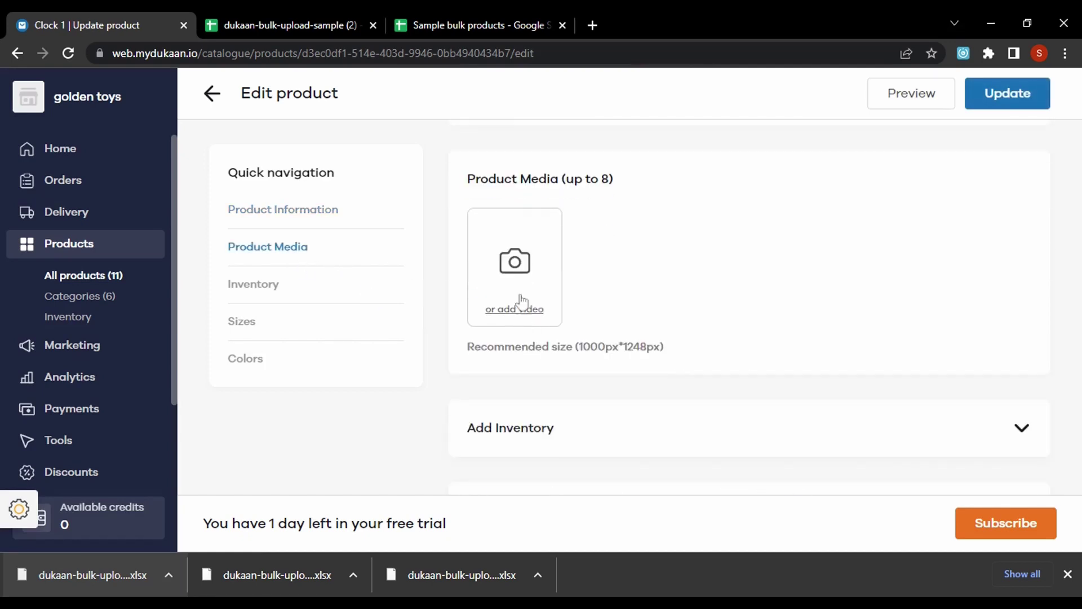
left_click(516, 296)
scroll(512, 282, "down", 2)
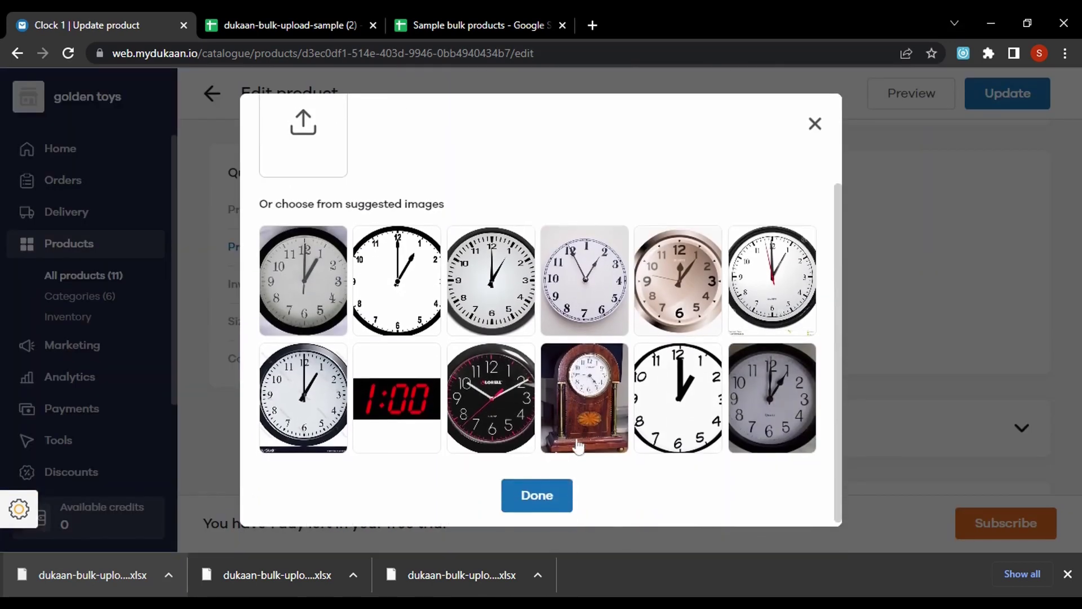
left_click(515, 399)
left_click(551, 488)
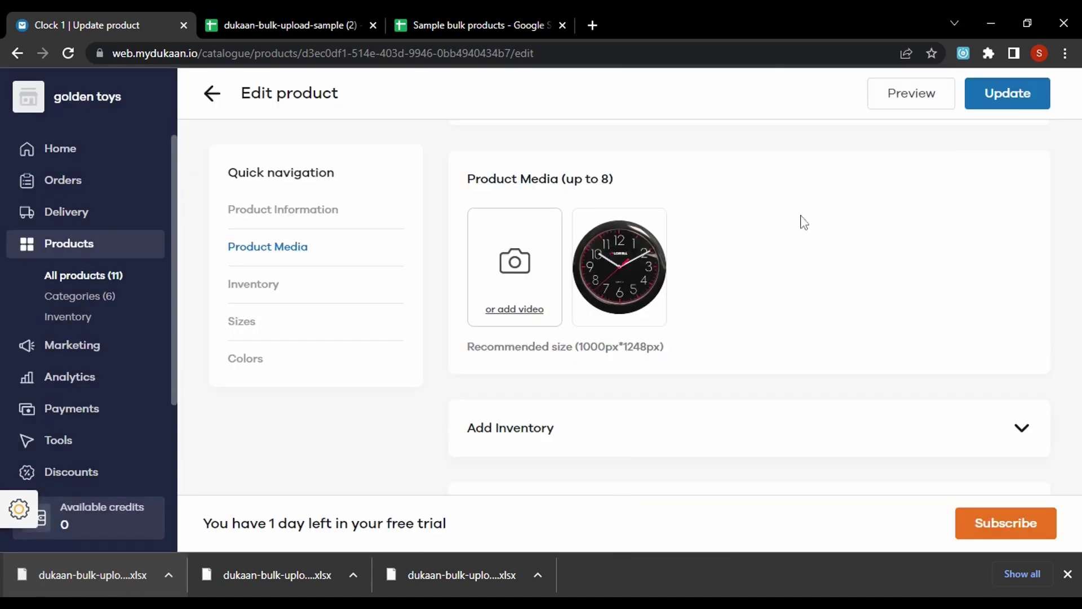
left_click(1006, 97)
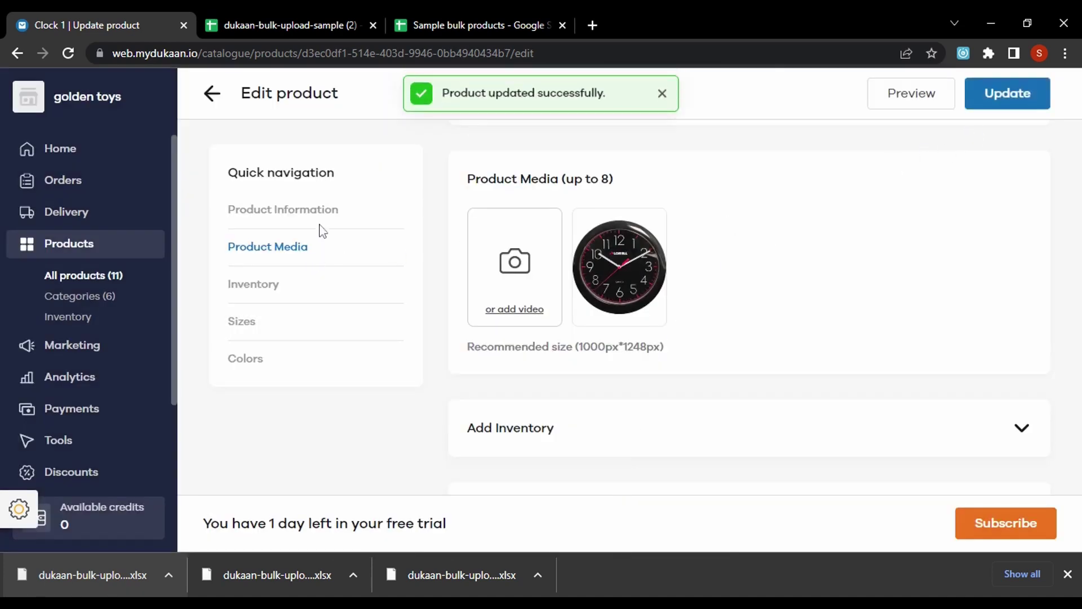
left_click(212, 93)
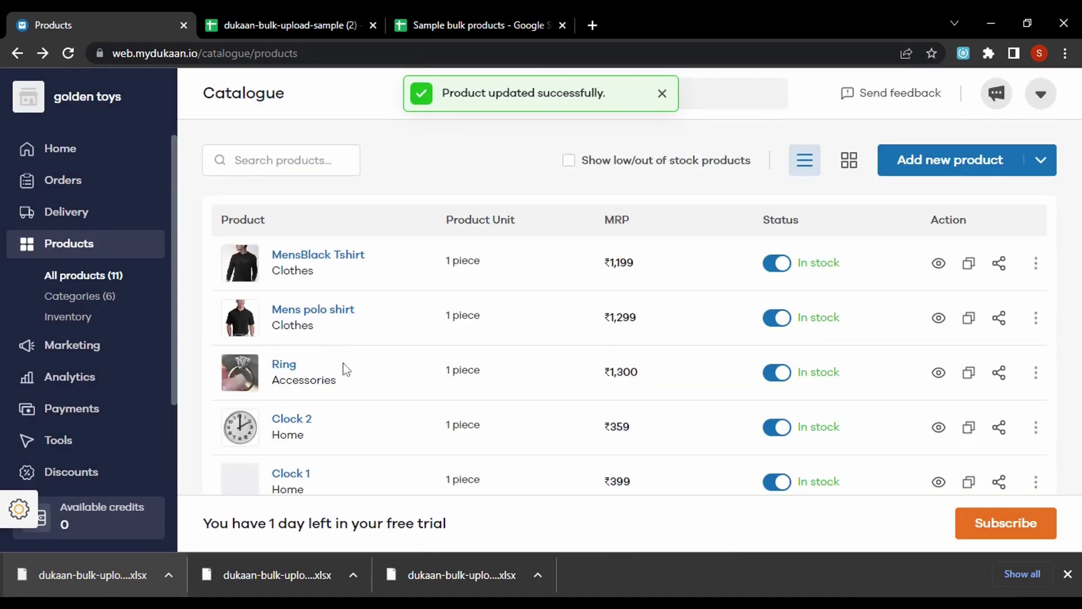
Step: Attach the suggested image of two orange cylindrical batteries to the Battery product, update it, and return to the catalogue
scroll(333, 394, "down", 1)
scroll(258, 362, "down", 2)
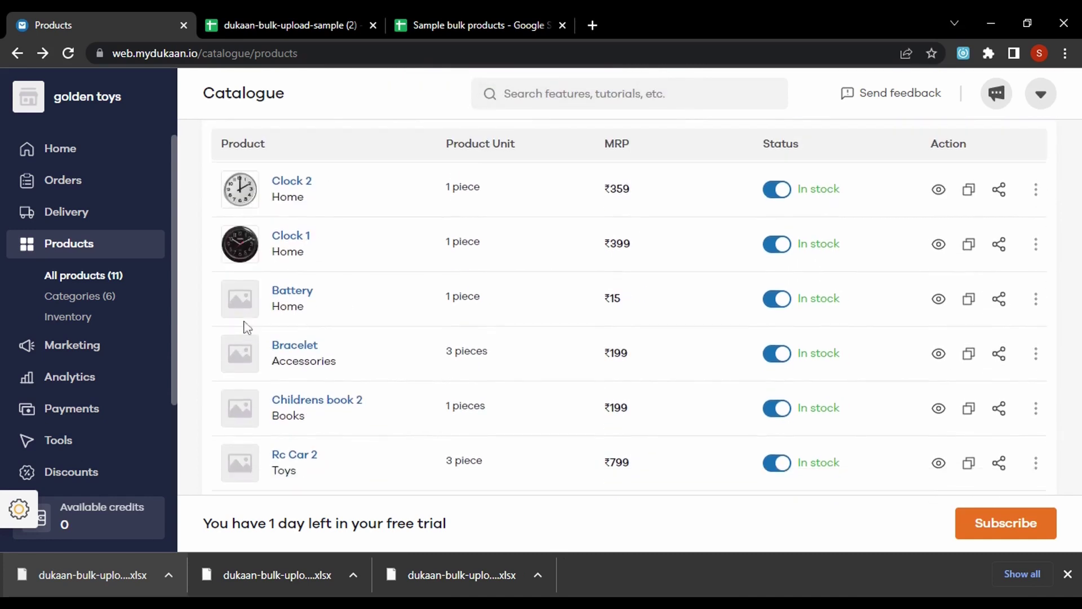
left_click(244, 302)
left_click(270, 249)
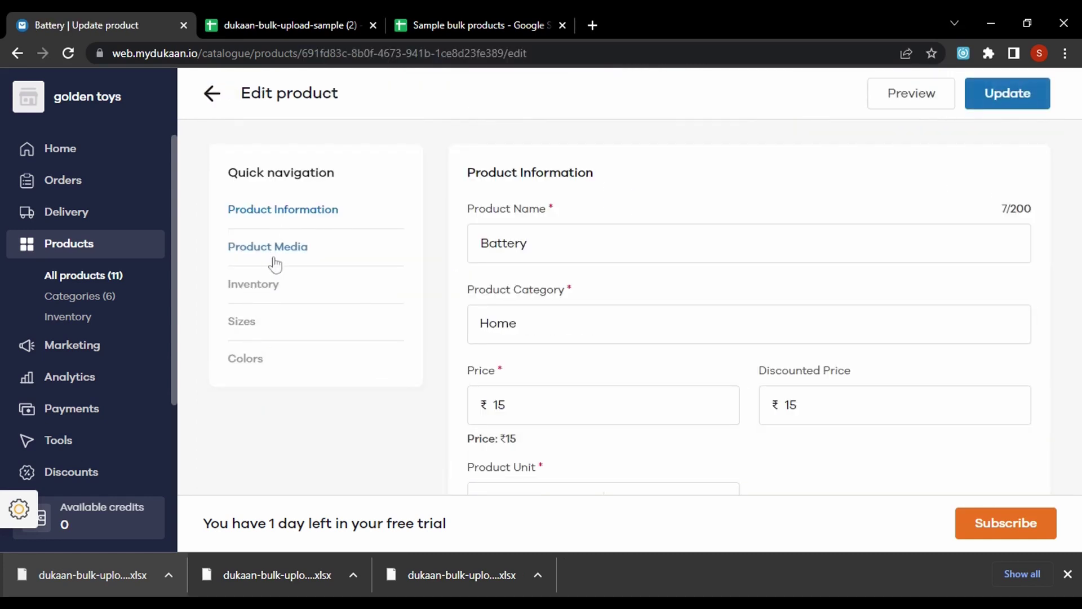
left_click(494, 238)
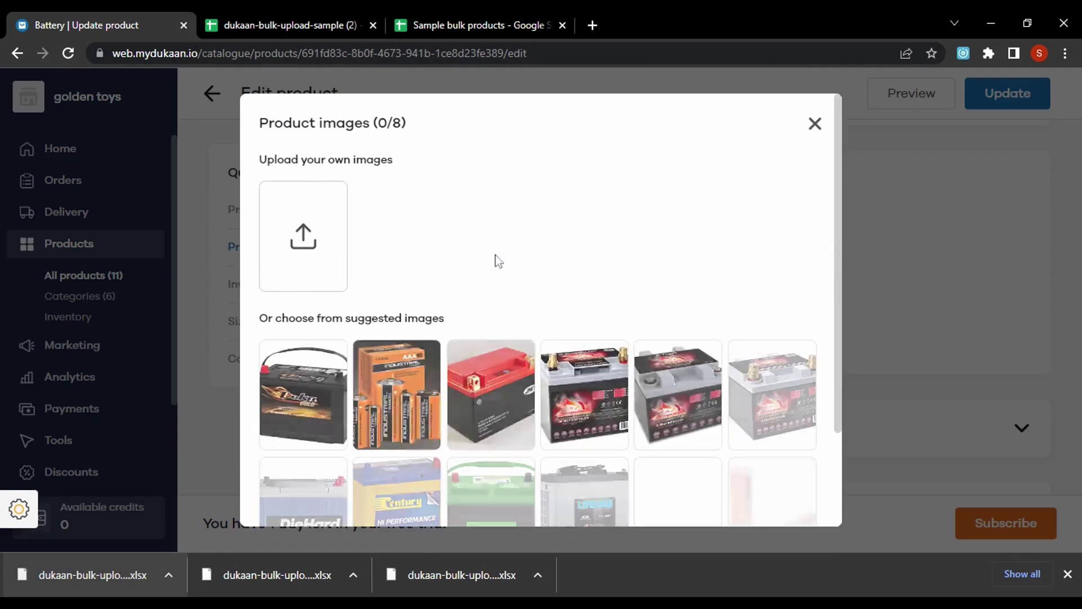
scroll(443, 396, "down", 2)
left_click(794, 401)
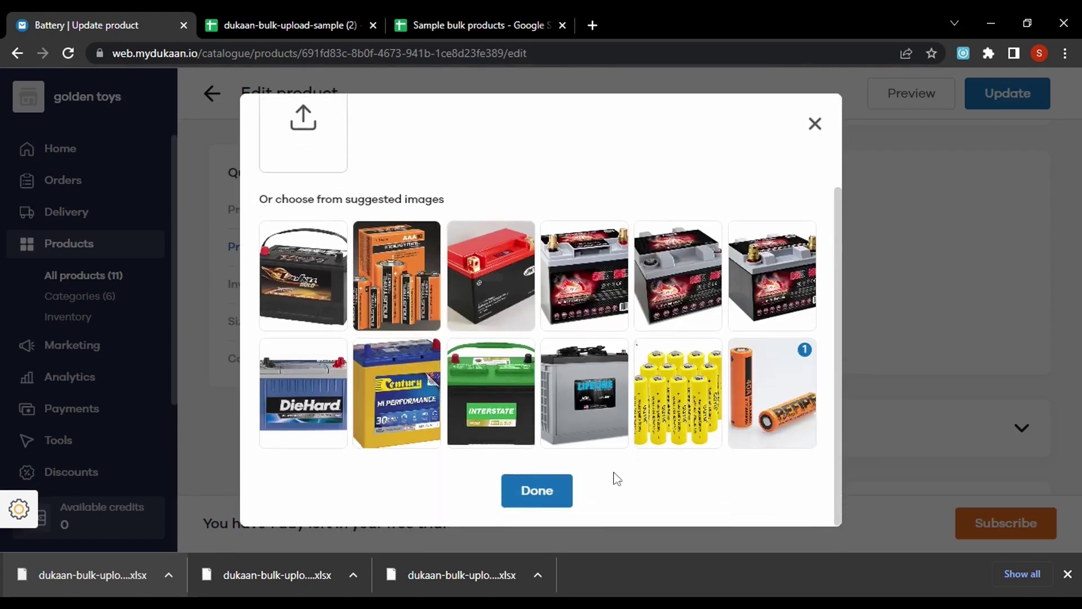
left_click(519, 501)
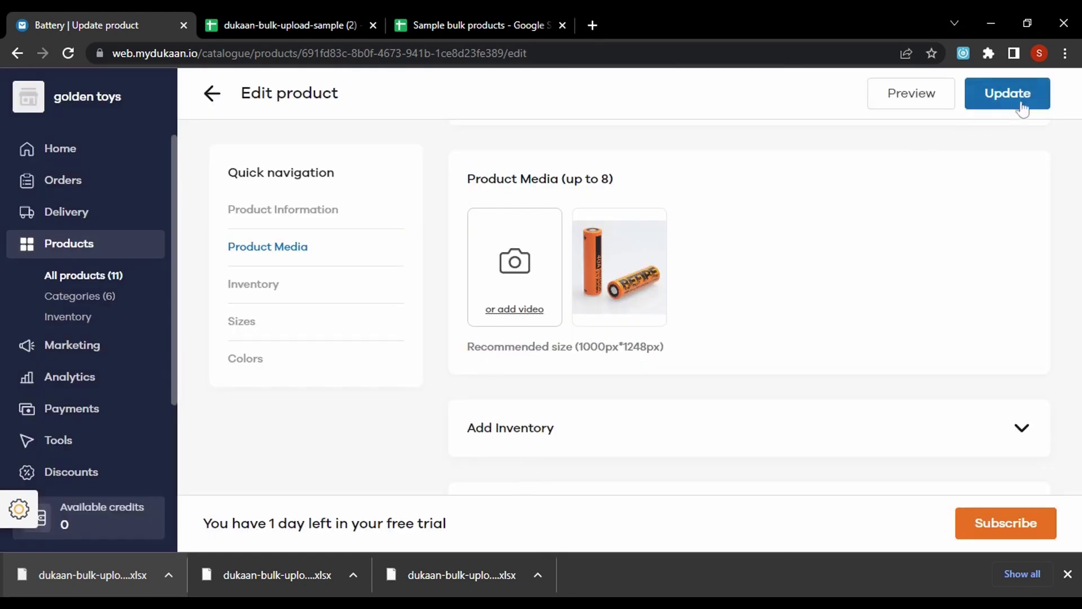
left_click(1023, 109)
scroll(701, 356, "down", 4)
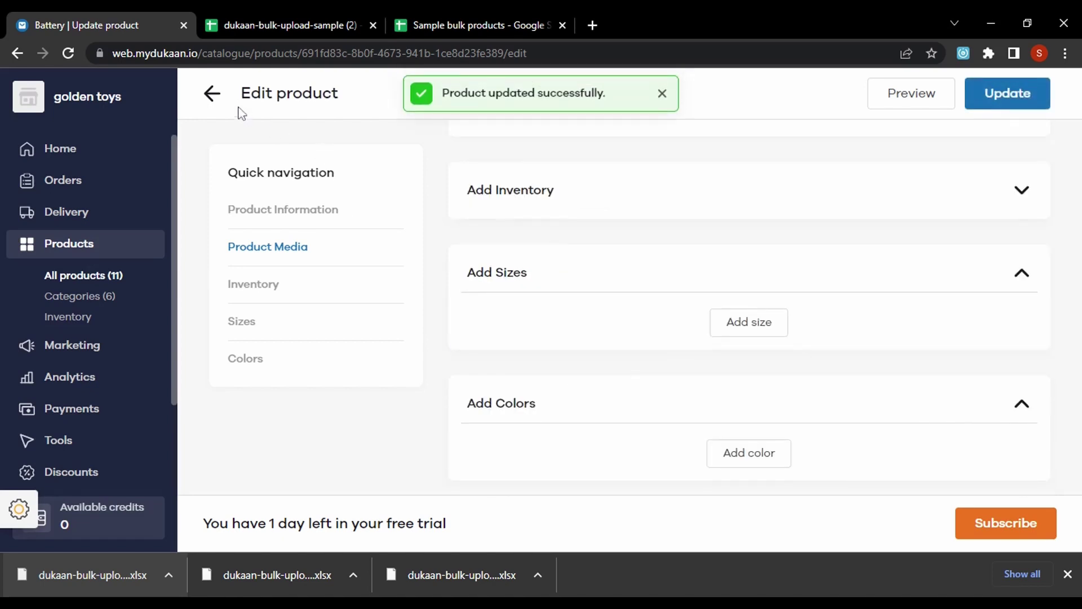
left_click(212, 93)
Step: Open the Bracelet product for editing and bring up the suggested images for its product media
scroll(321, 405, "down", 5)
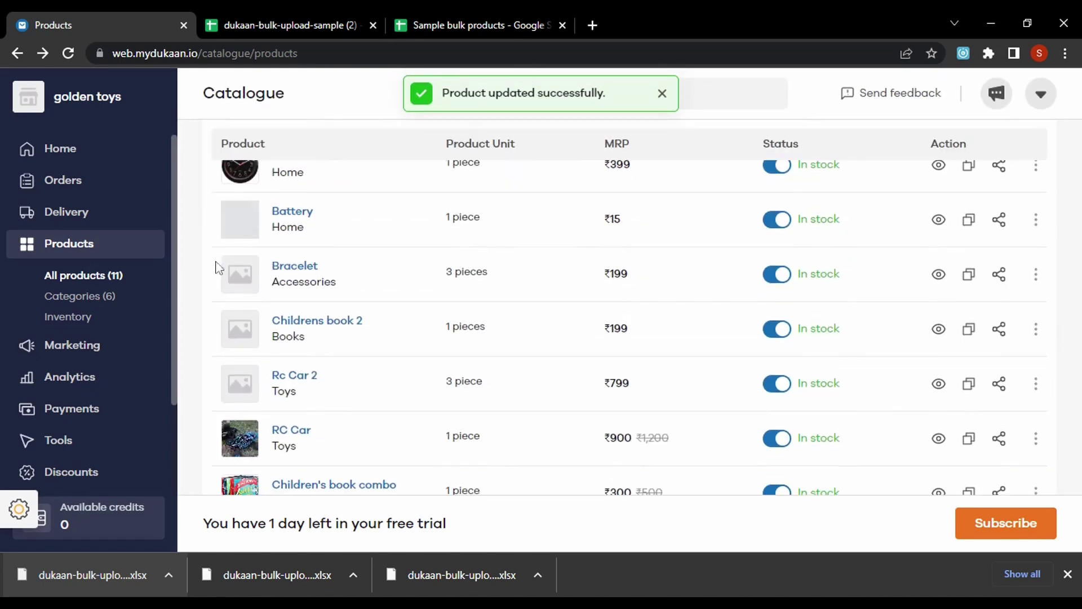
left_click(249, 280)
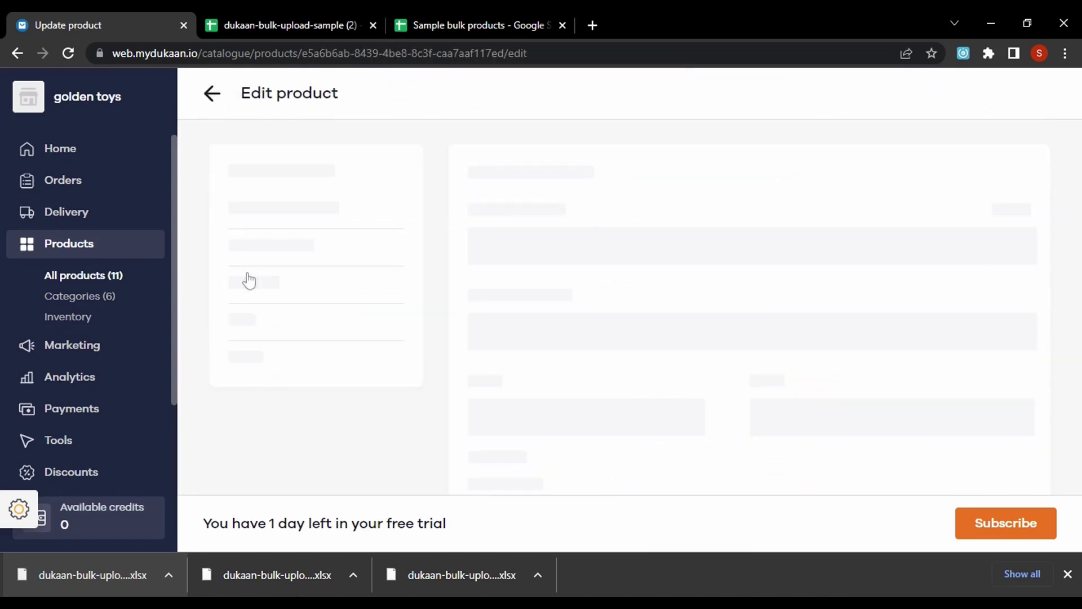
left_click(297, 246)
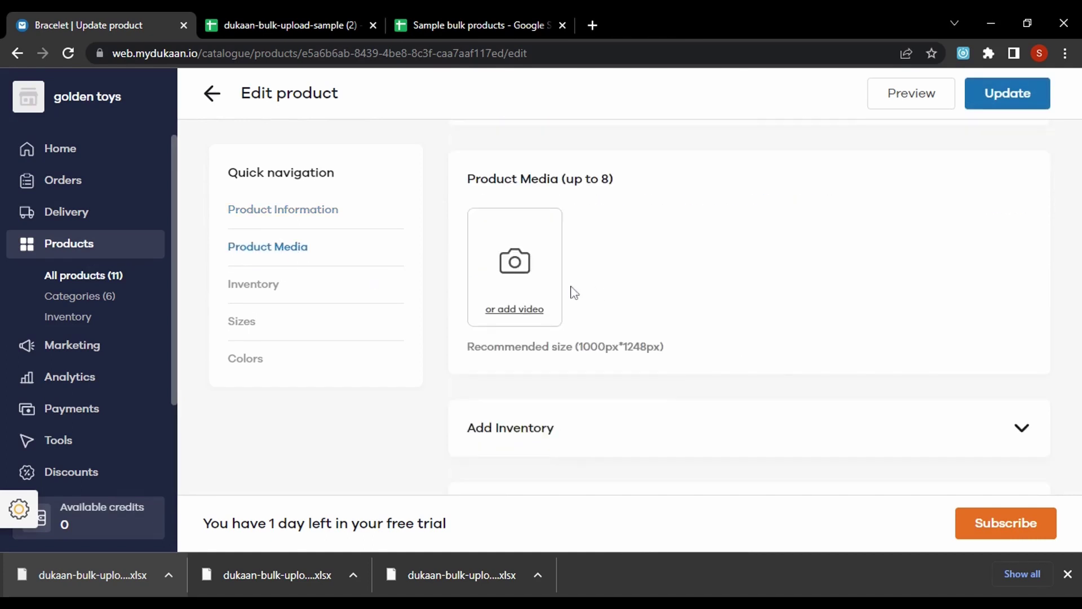
left_click(507, 276)
left_click(406, 405)
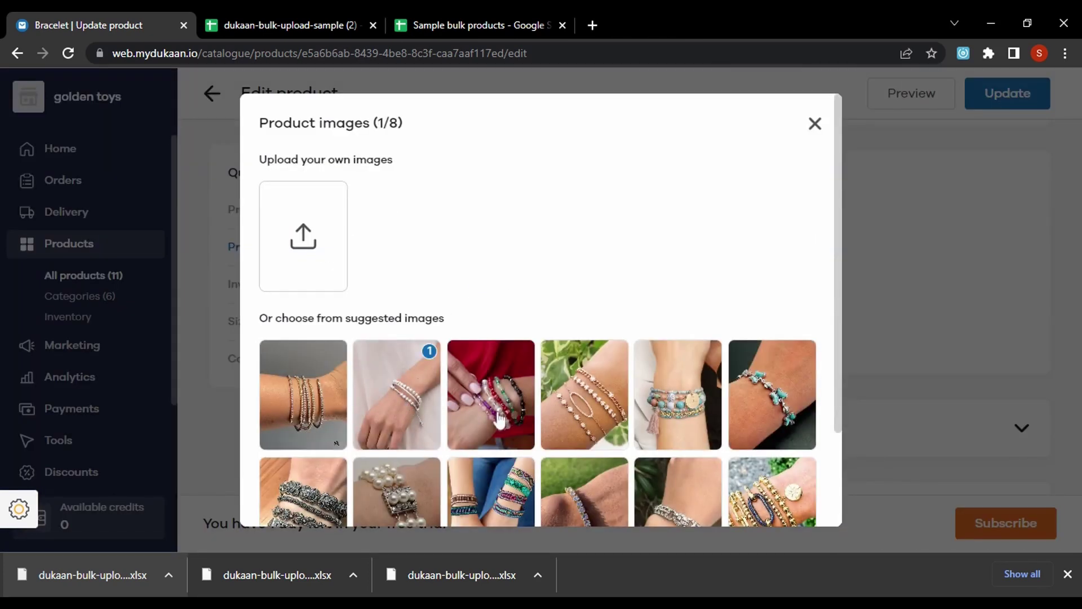
scroll(527, 408, "down", 3)
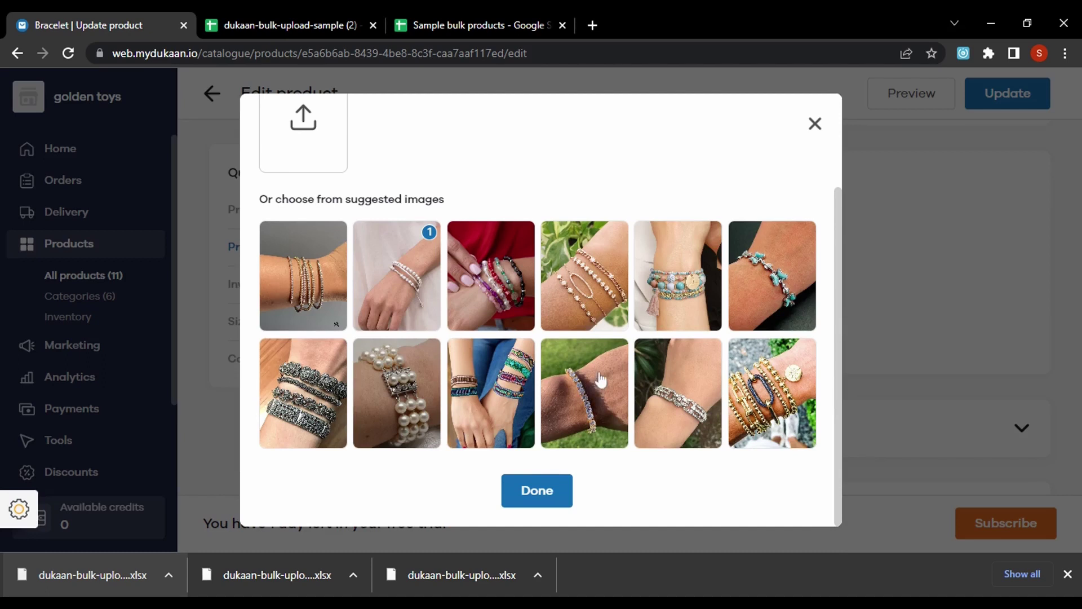
left_click(509, 279)
left_click(393, 266)
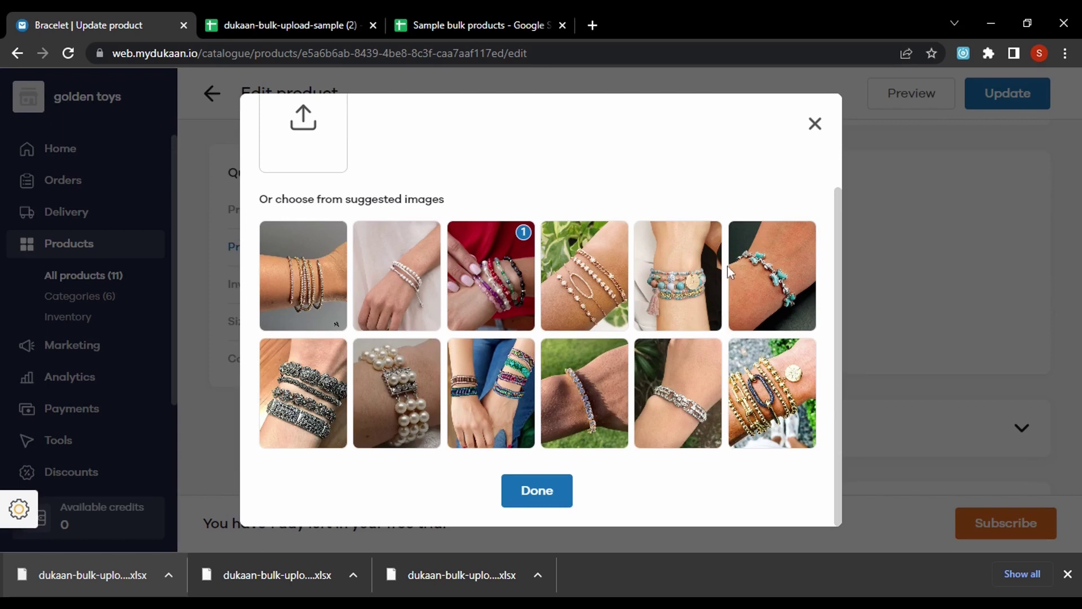
left_click(746, 259)
left_click(478, 264)
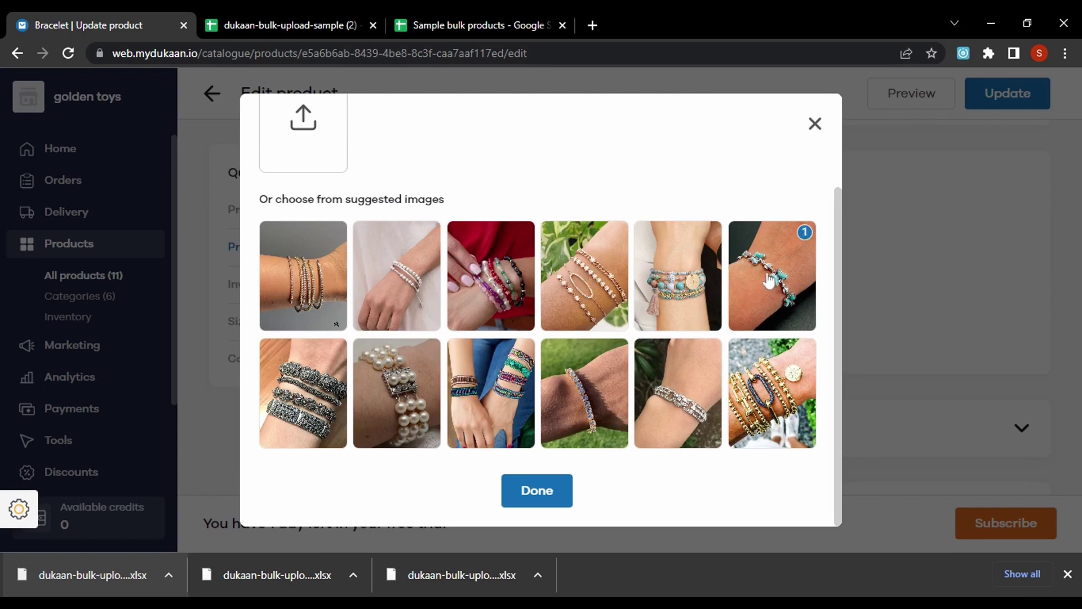
left_click(815, 124)
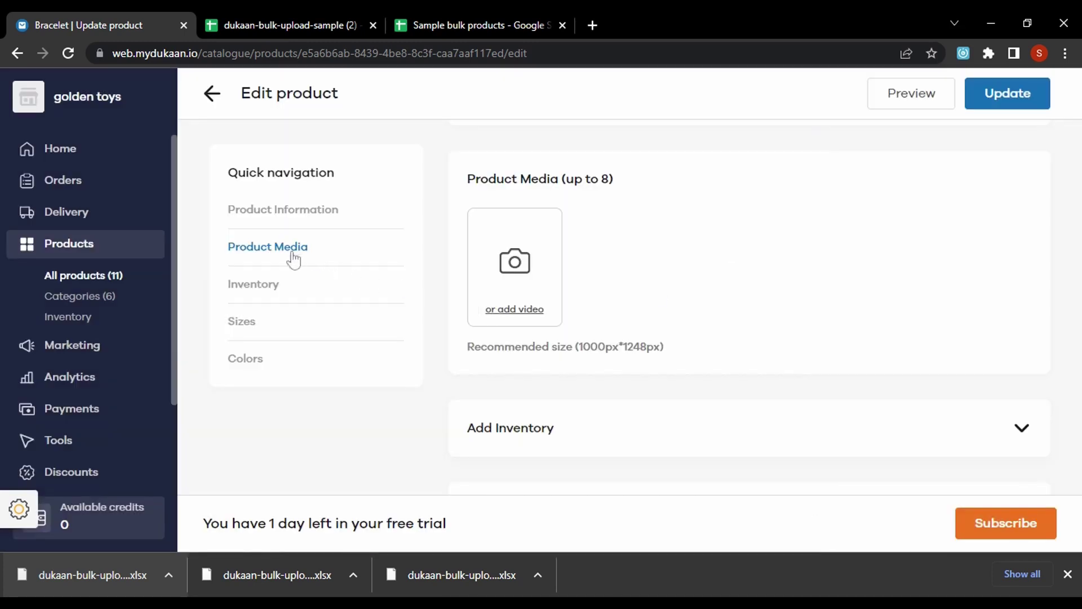
left_click(551, 283)
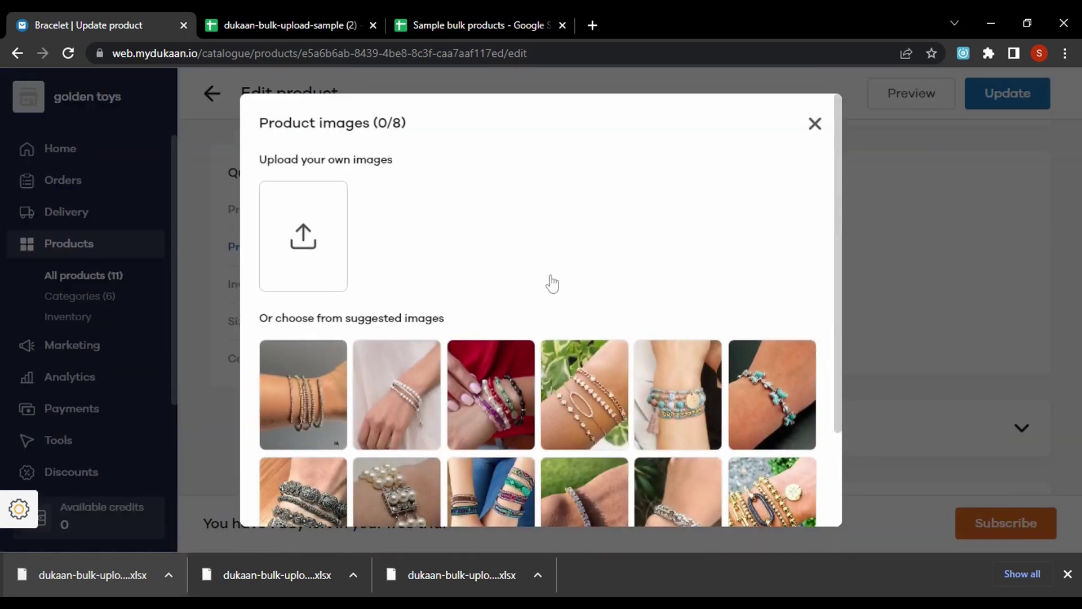
Step: Attach the suggested turquoise beaded bracelet image to the Bracelet product, update it, and return to the catalogue
scroll(726, 377, "down", 1)
left_click(754, 303)
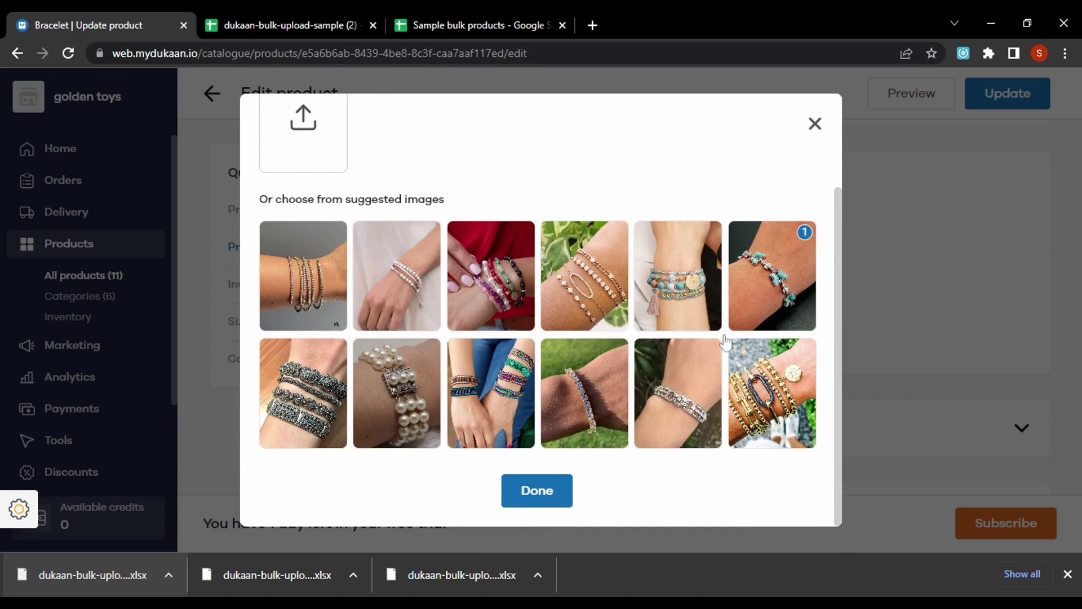
left_click(558, 494)
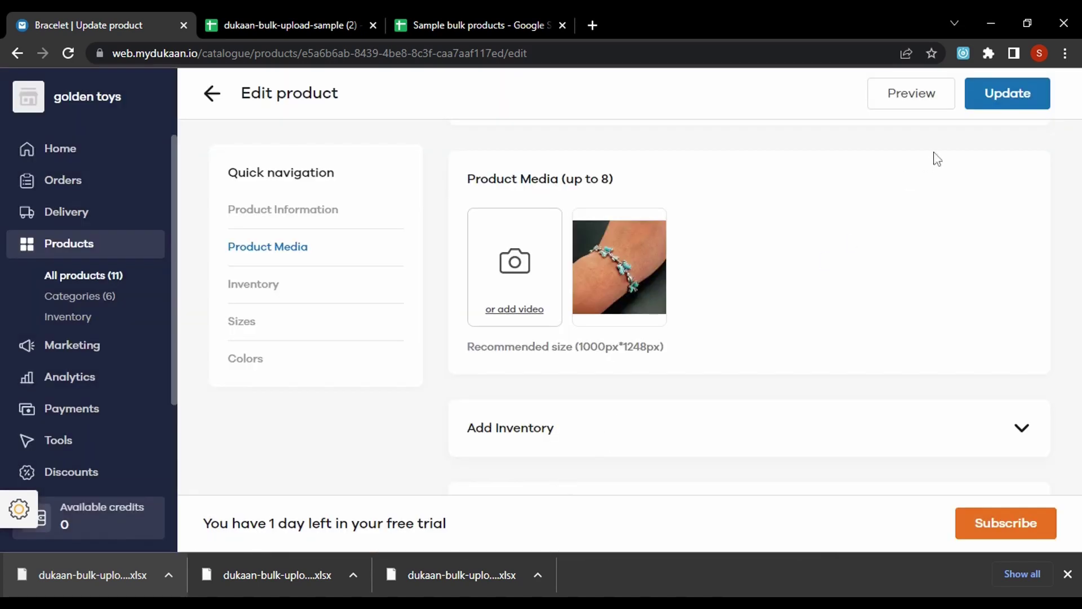
left_click(985, 106)
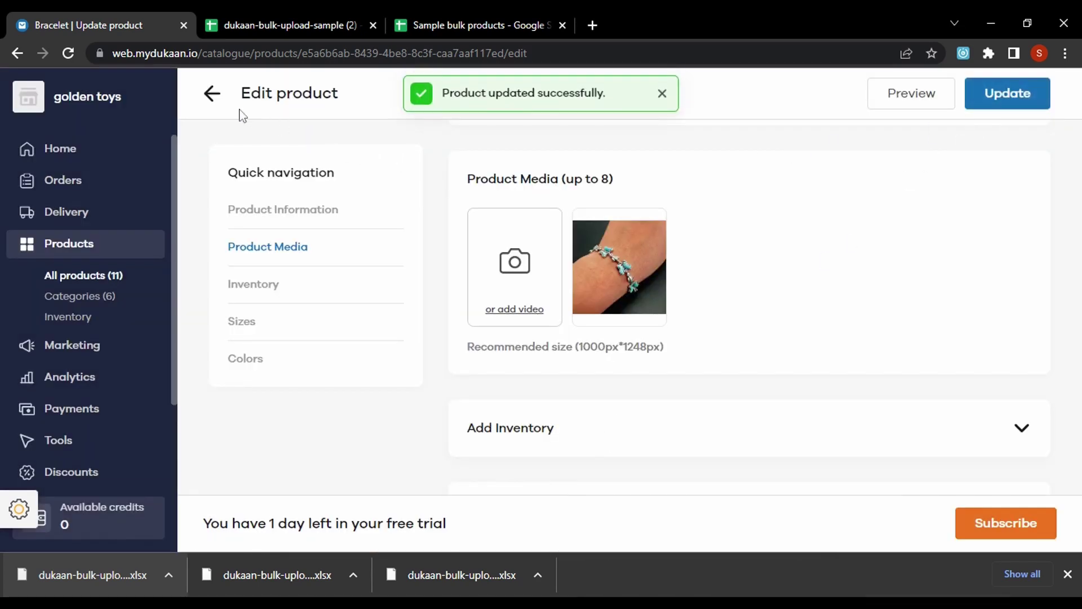
left_click(215, 96)
Step: Open the Childrens book 2 product for editing and bring up the suggested images for its product media
scroll(363, 381, "down", 1)
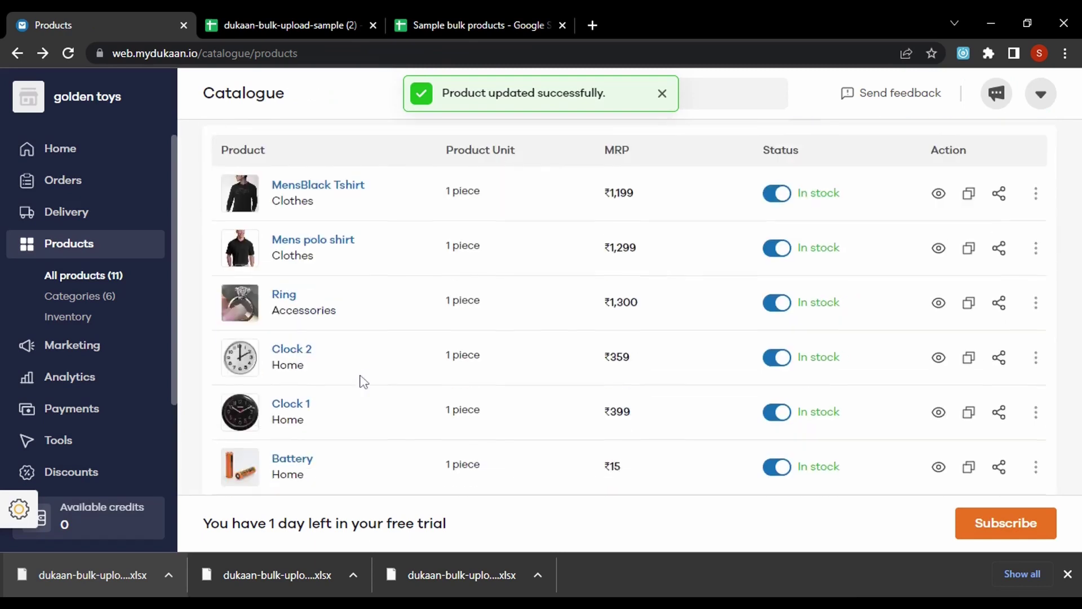
scroll(364, 382, "down", 5)
left_click(243, 276)
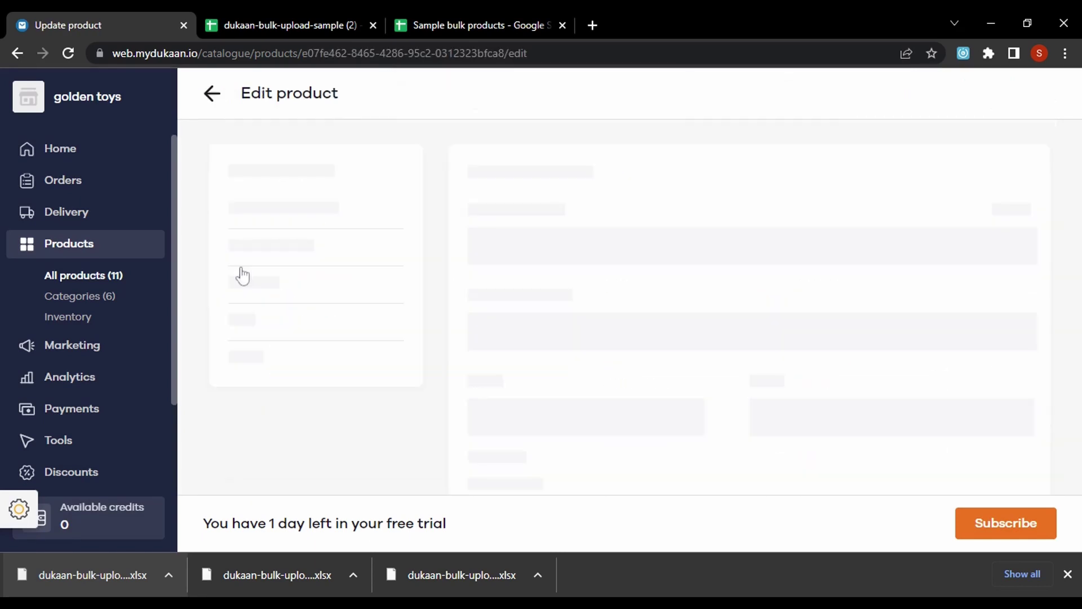
left_click(251, 248)
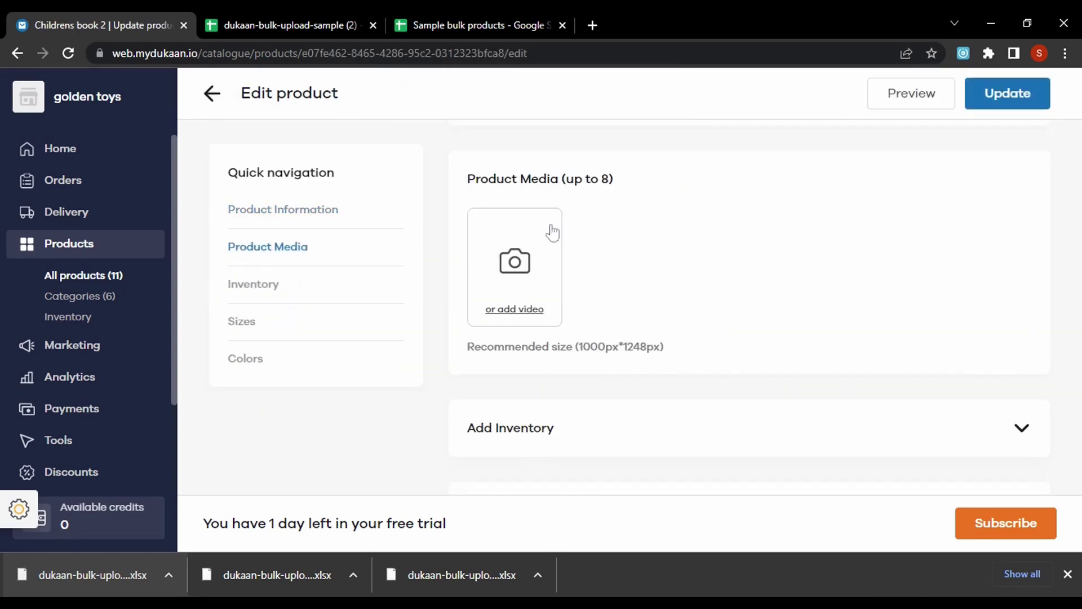
left_click(530, 257)
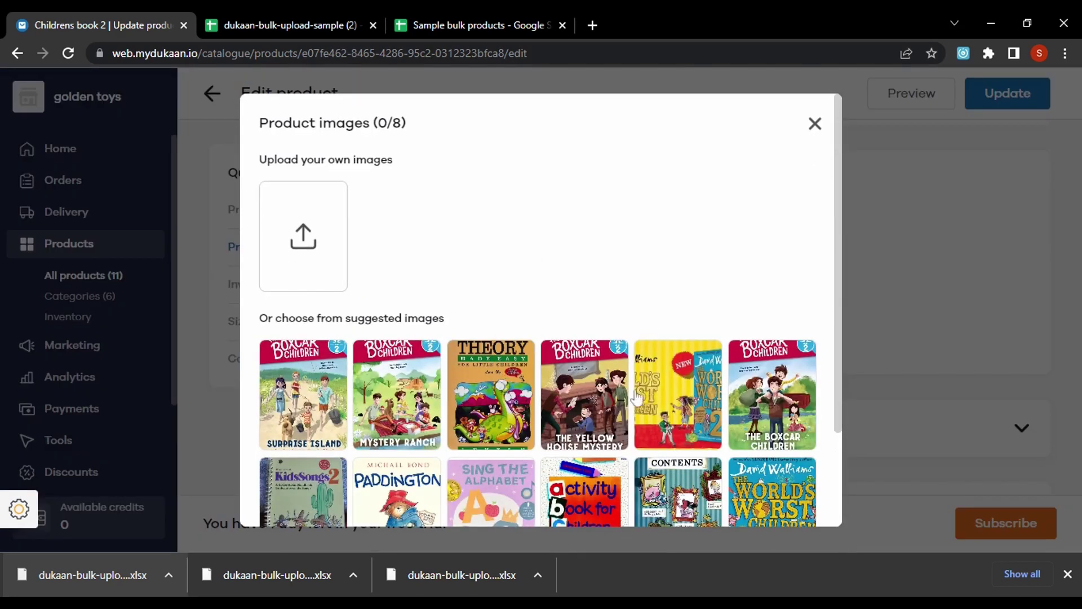
Step: Attach only the suggested "Sing the Alphabet" cover to Childrens book 2, update the product, and return to the catalogue
left_click(608, 386)
scroll(637, 394, "down", 3)
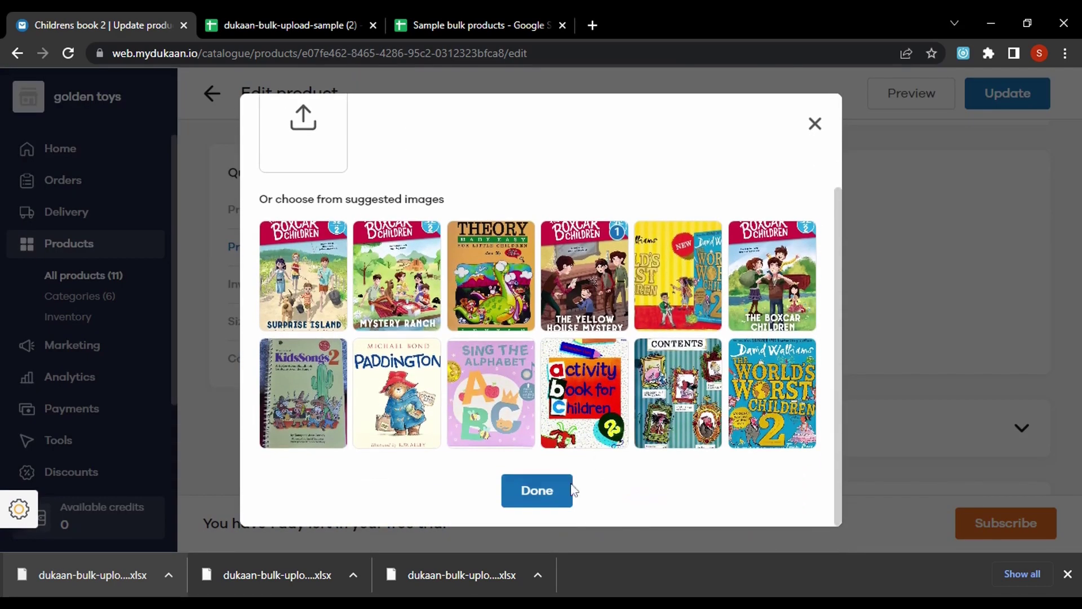
left_click(495, 407)
left_click(559, 286)
left_click(537, 493)
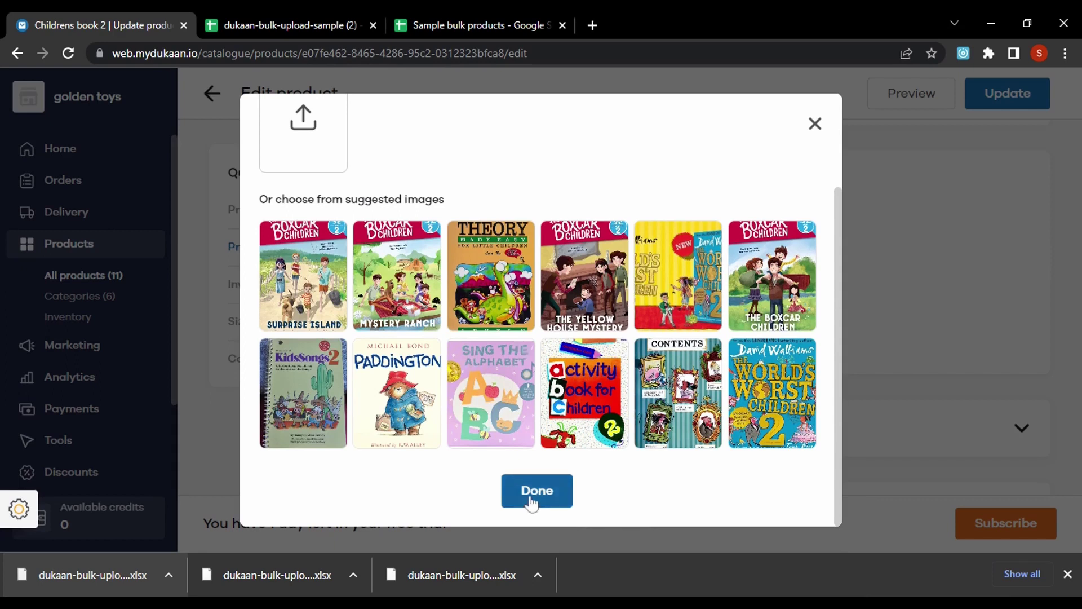
left_click(1015, 97)
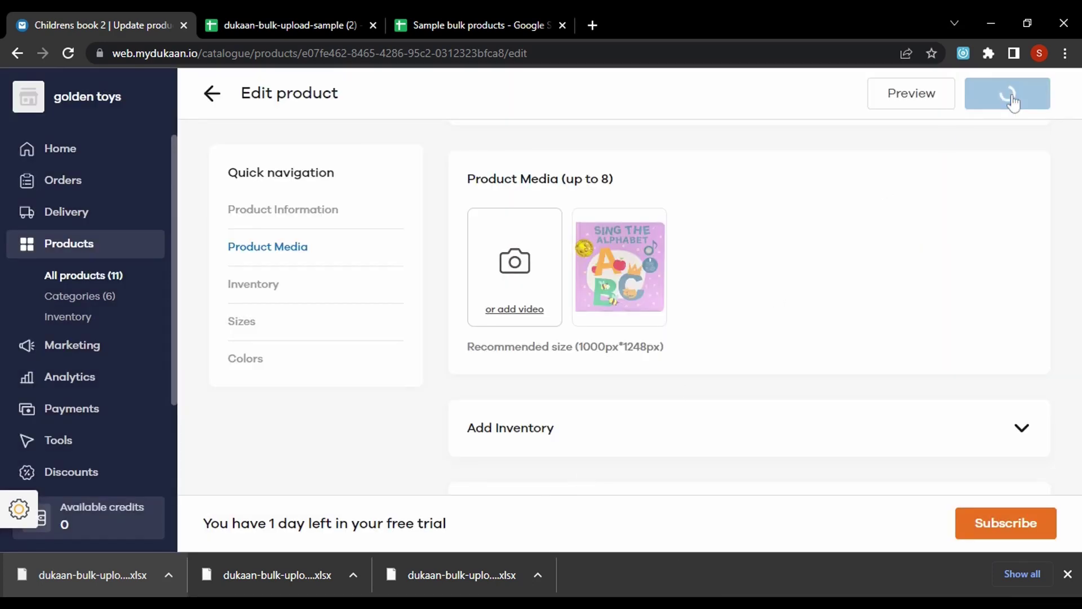
left_click(212, 93)
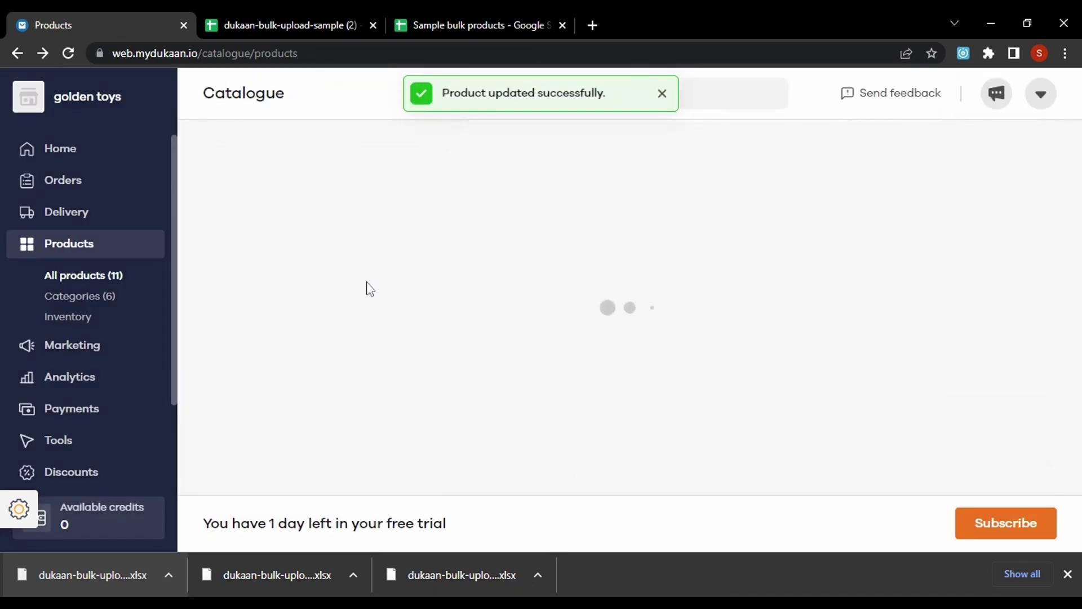
Step: Open the Rc Car 2 product for editing and bring up the suggested images for its product media
scroll(369, 296, "down", 8)
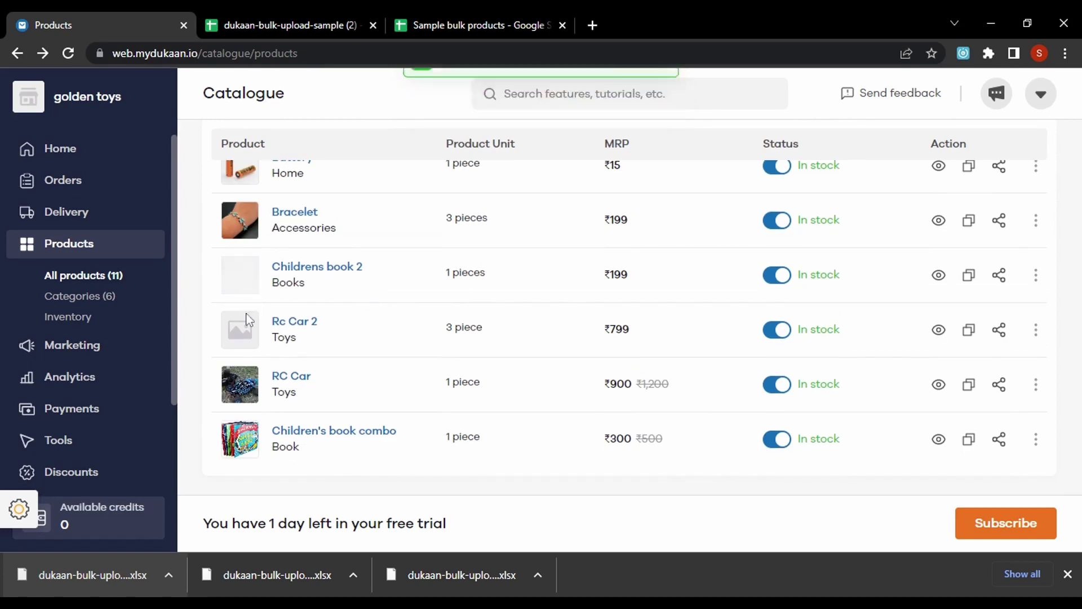
left_click(243, 338)
left_click(307, 251)
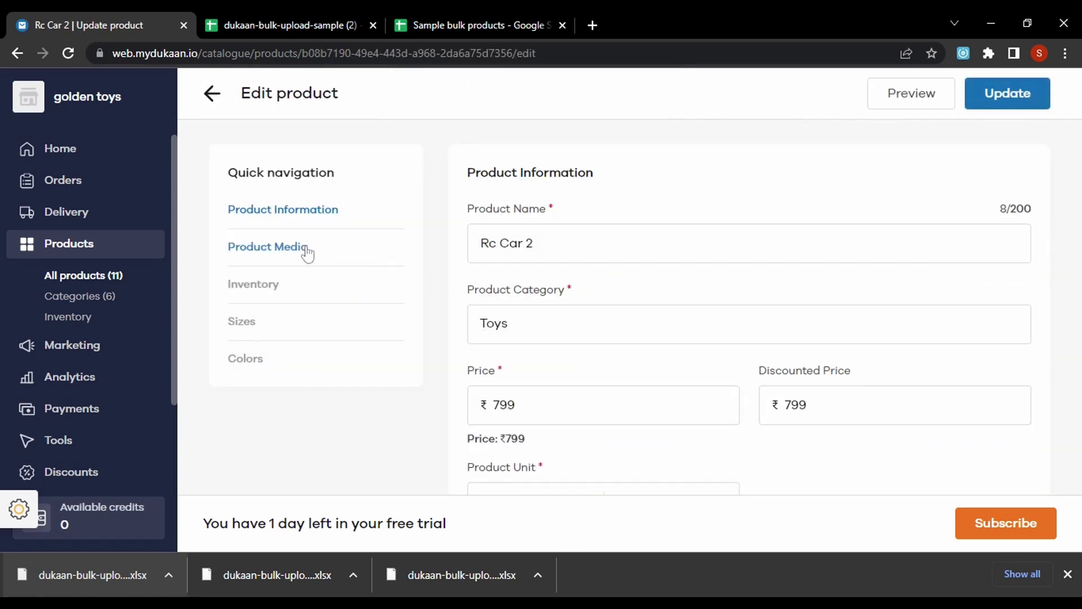
left_click(510, 274)
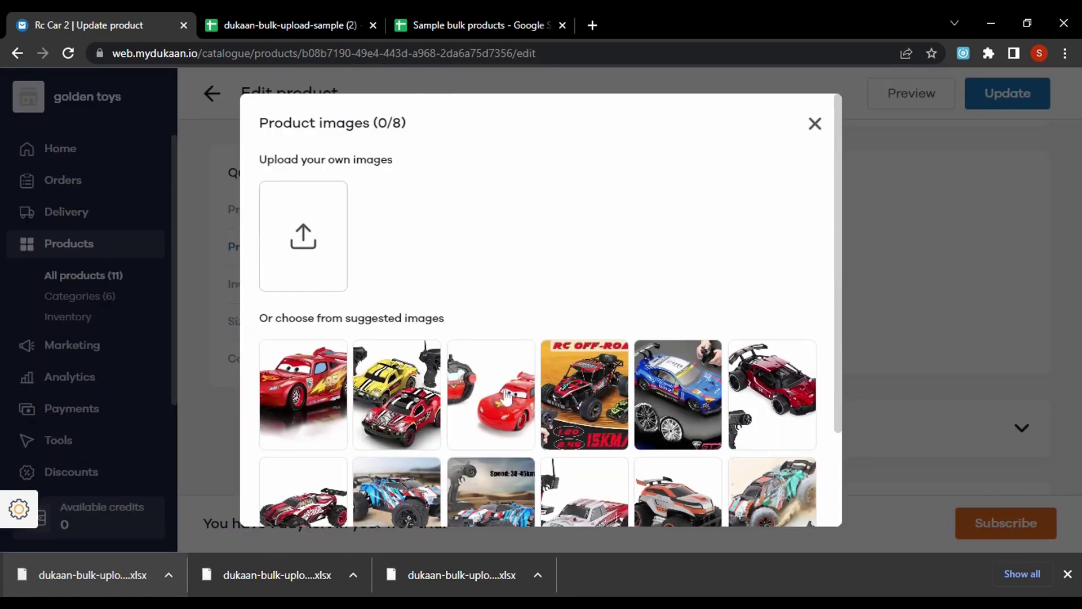
Step: Attach the suggested white and red truck image to Rc Car 2, update the product, and return to the catalogue
scroll(496, 423, "down", 2)
left_click(596, 391)
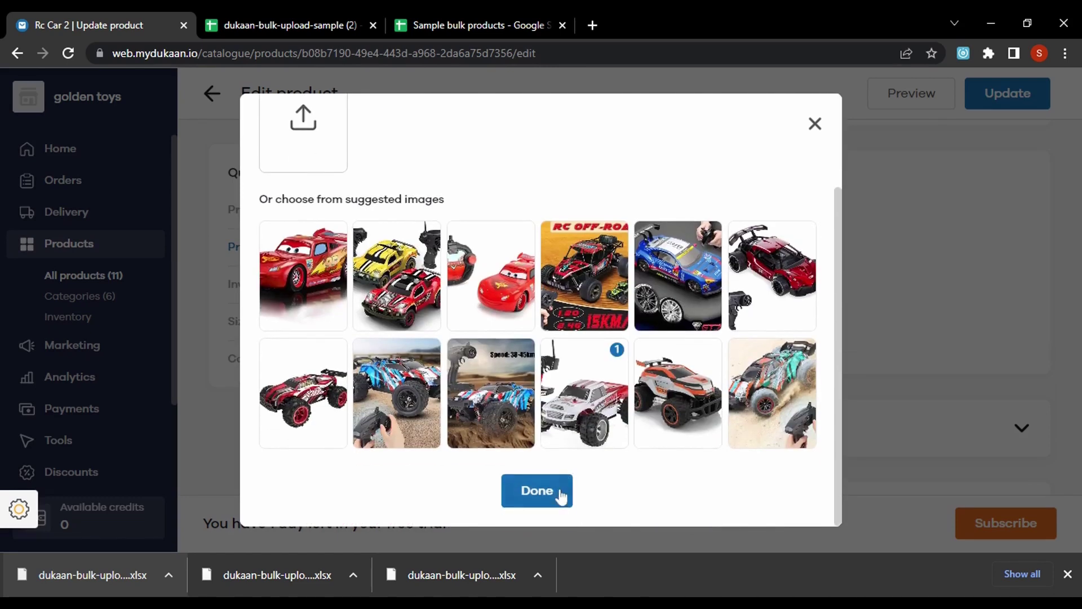
left_click(560, 492)
left_click(1006, 93)
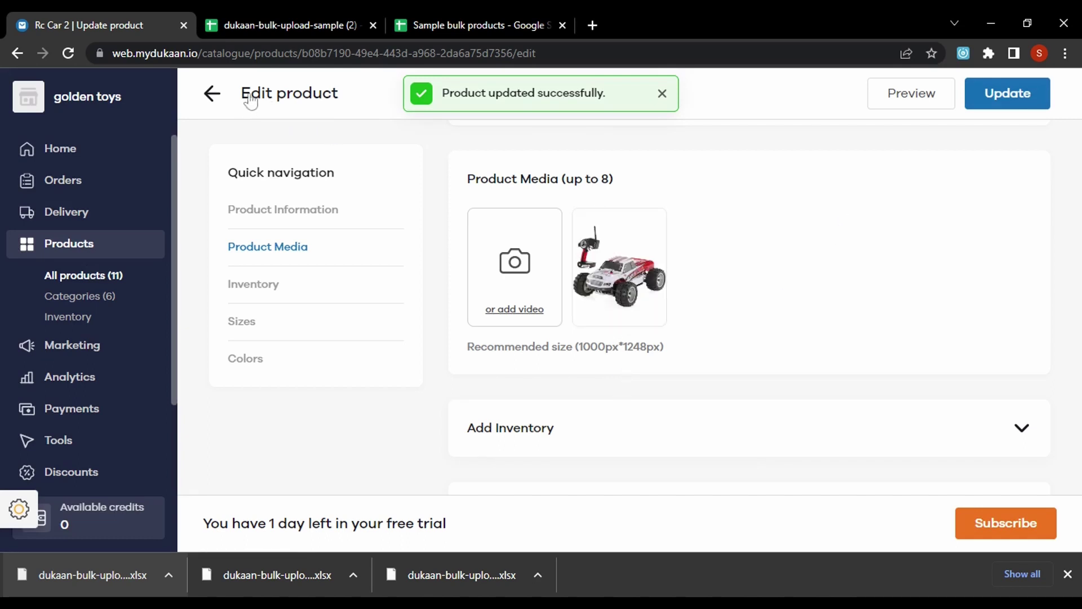
left_click(211, 93)
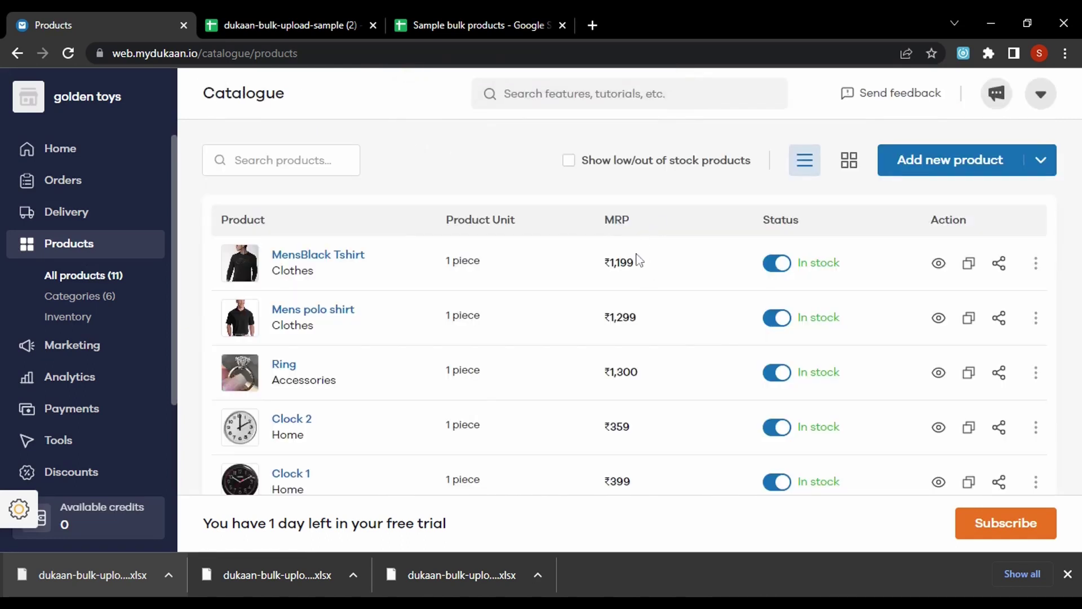
Step: Check the product images throughout the catalogue, and visit the live golden toys store from the dashboard home
scroll(550, 347, "down", 5)
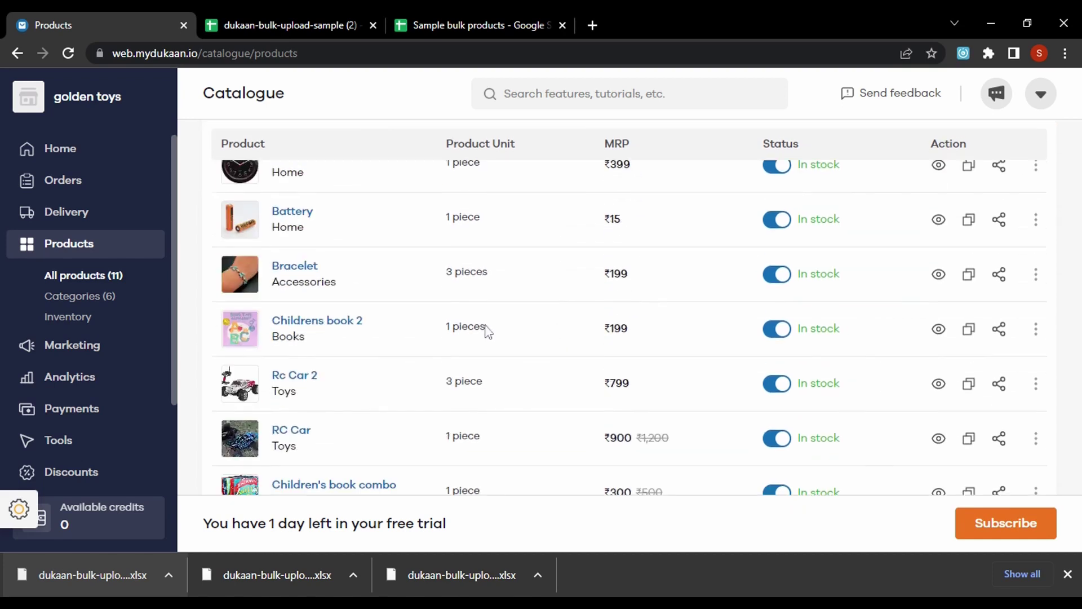
scroll(541, 345, "up", 6)
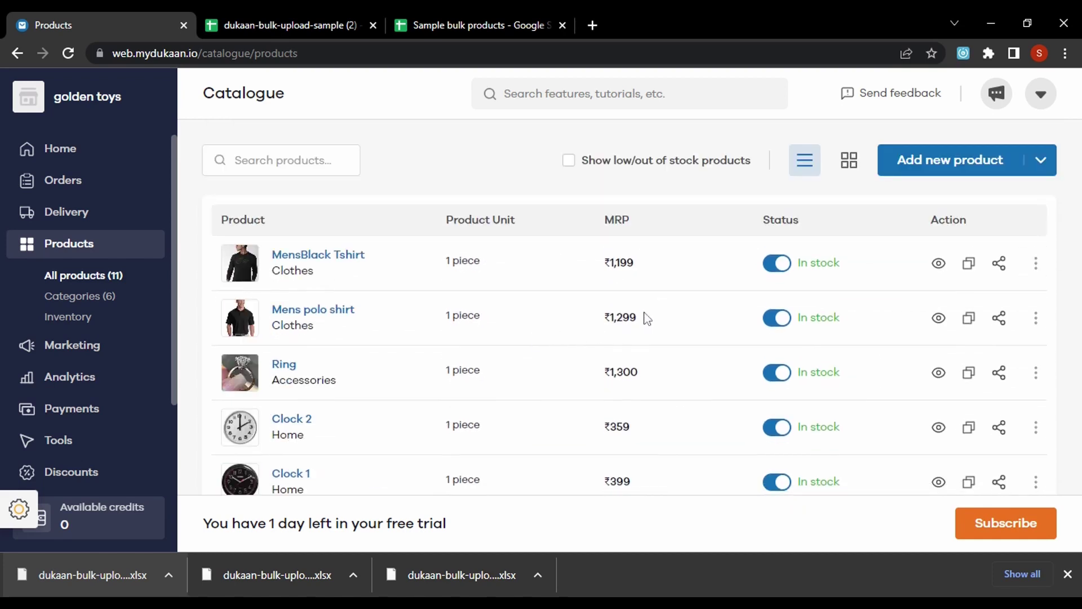
left_click(1068, 574)
left_click(68, 152)
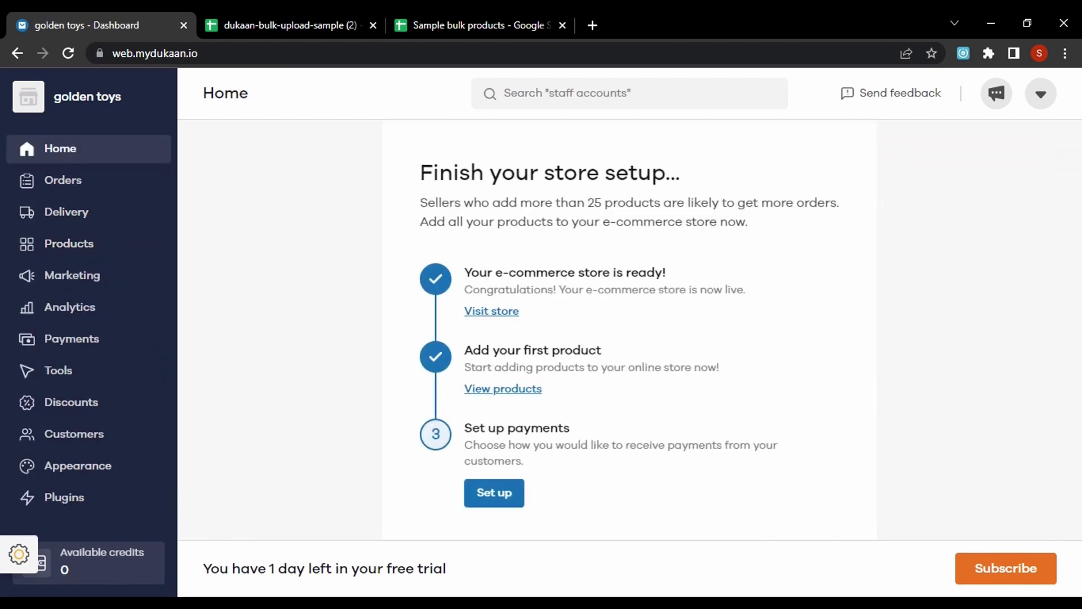
left_click(491, 312)
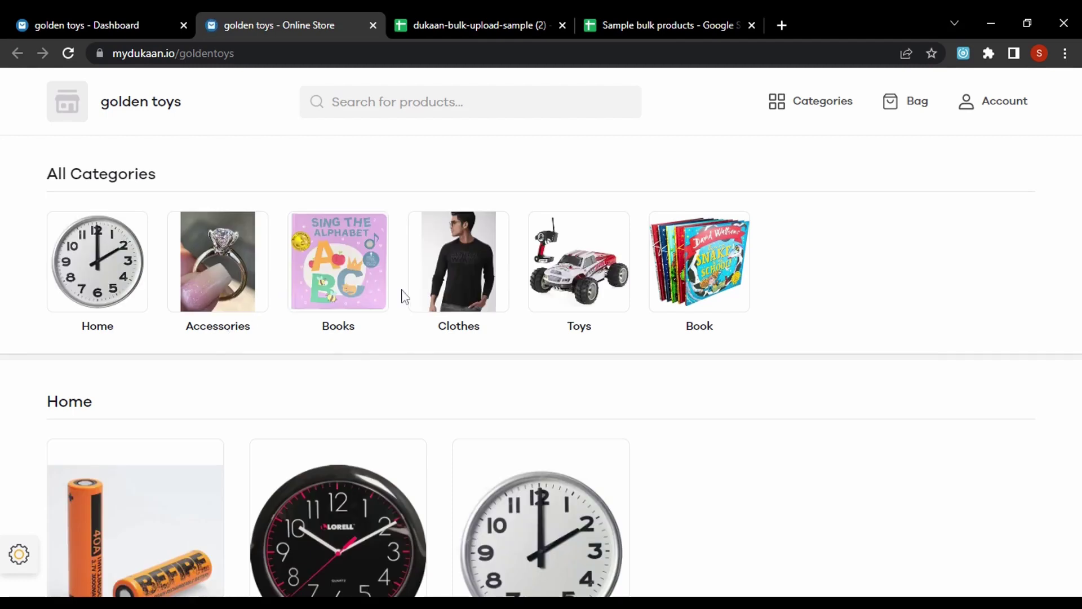
Step: Return to the store dashboard and browse the available appearance themes
left_click(136, 13)
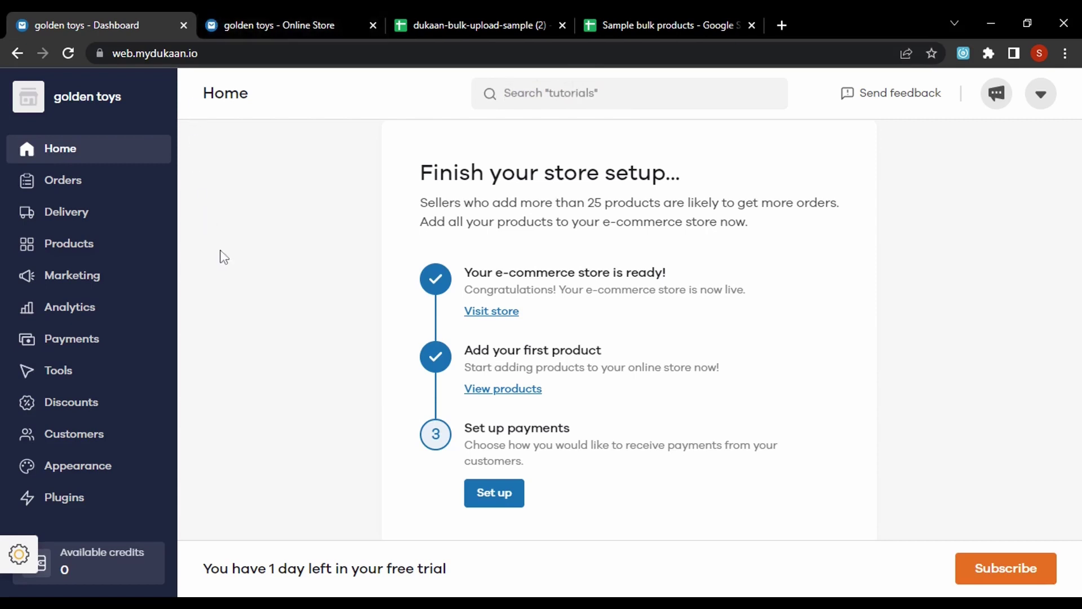
left_click(102, 467)
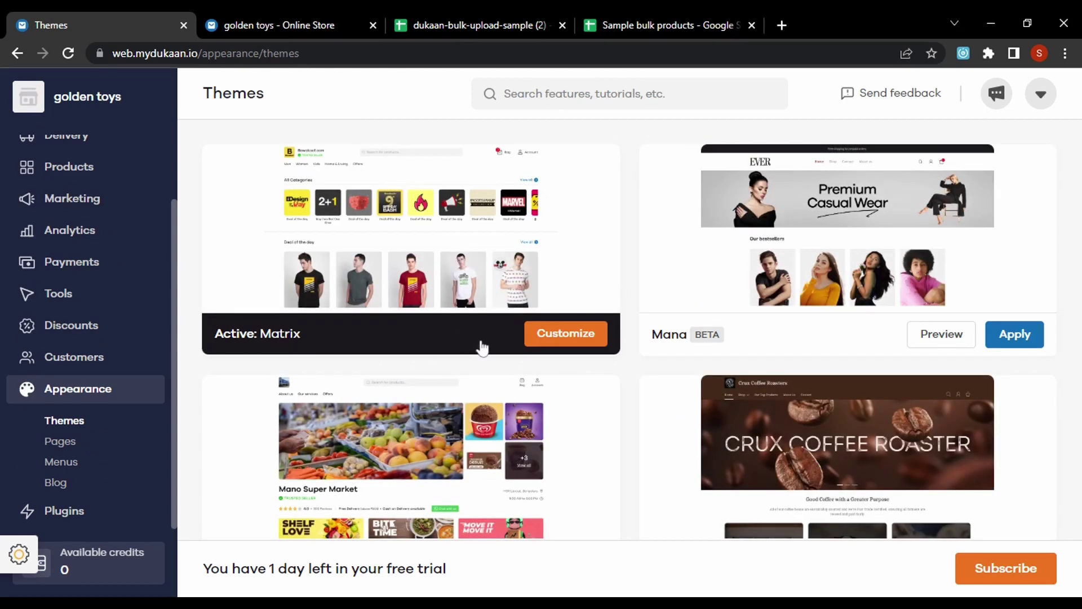
scroll(483, 346, "down", 5)
scroll(815, 261, "up", 3)
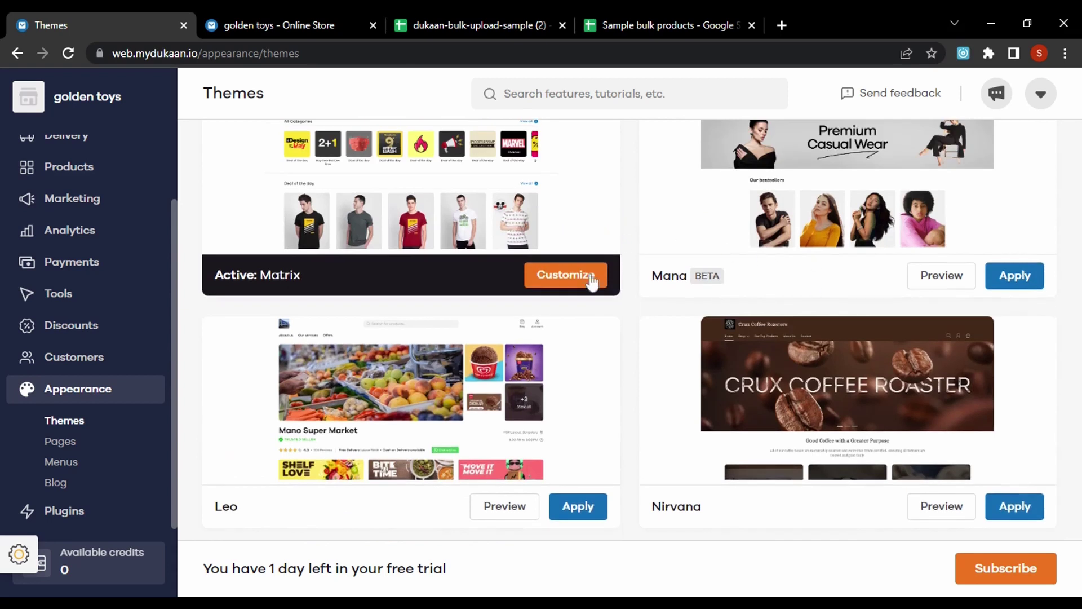
scroll(601, 367, "down", 2)
scroll(572, 374, "up", 3)
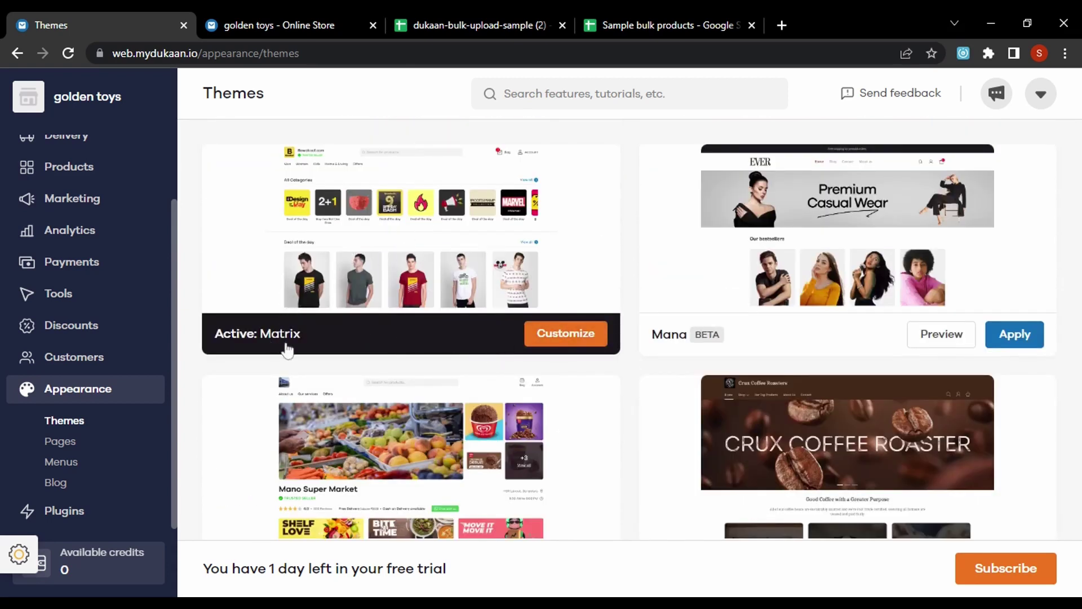
Step: Open customization for the active Matrix theme and examine its header, fonts and colors, favicon, and advanced settings
left_click(551, 341)
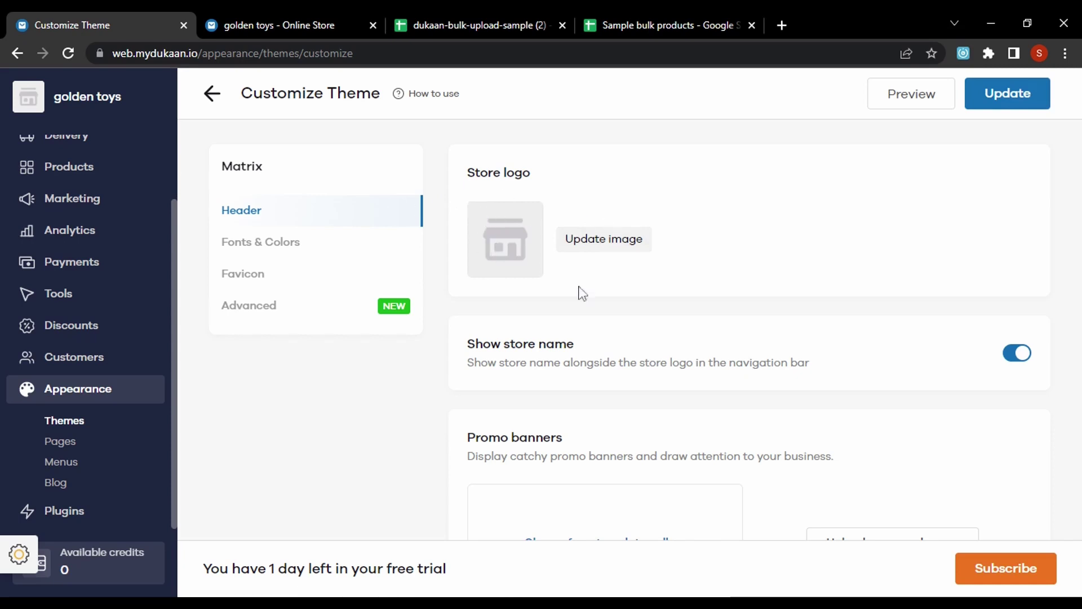
scroll(587, 394, "down", 3)
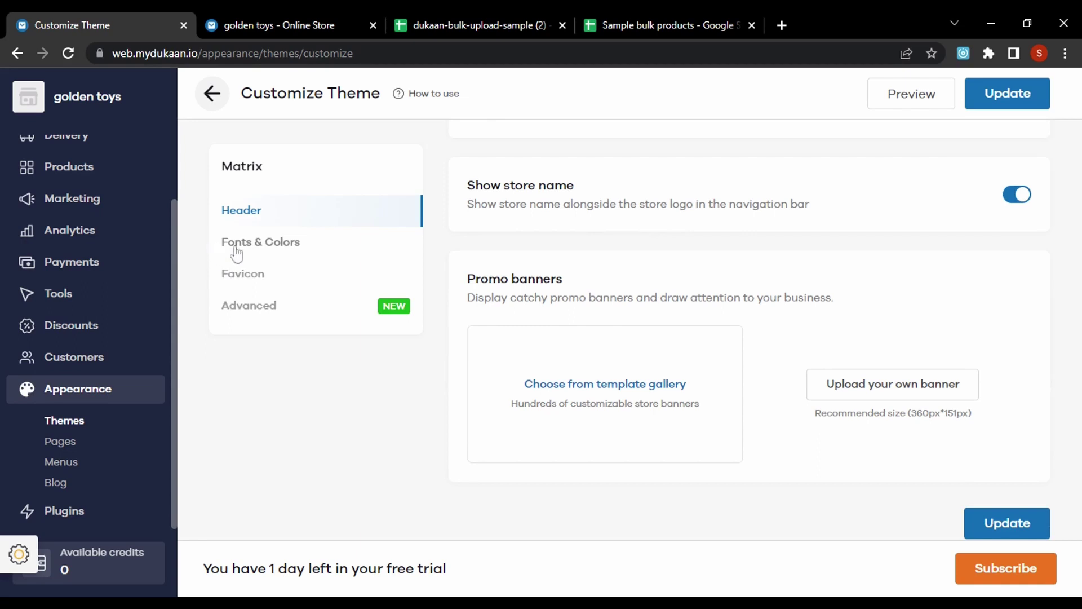
left_click(263, 252)
left_click(326, 259)
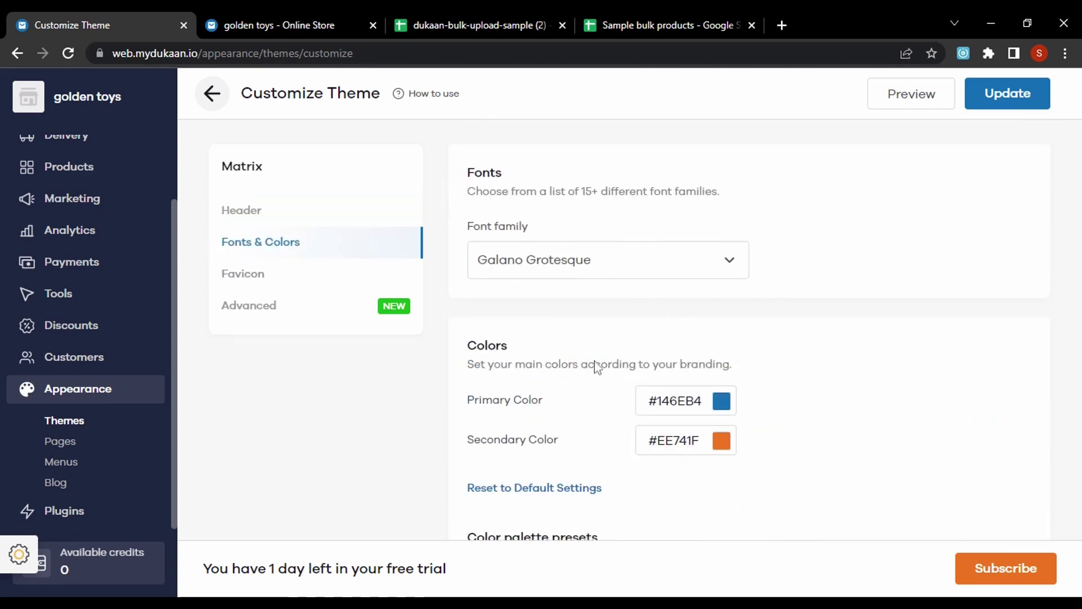
scroll(597, 367, "down", 2)
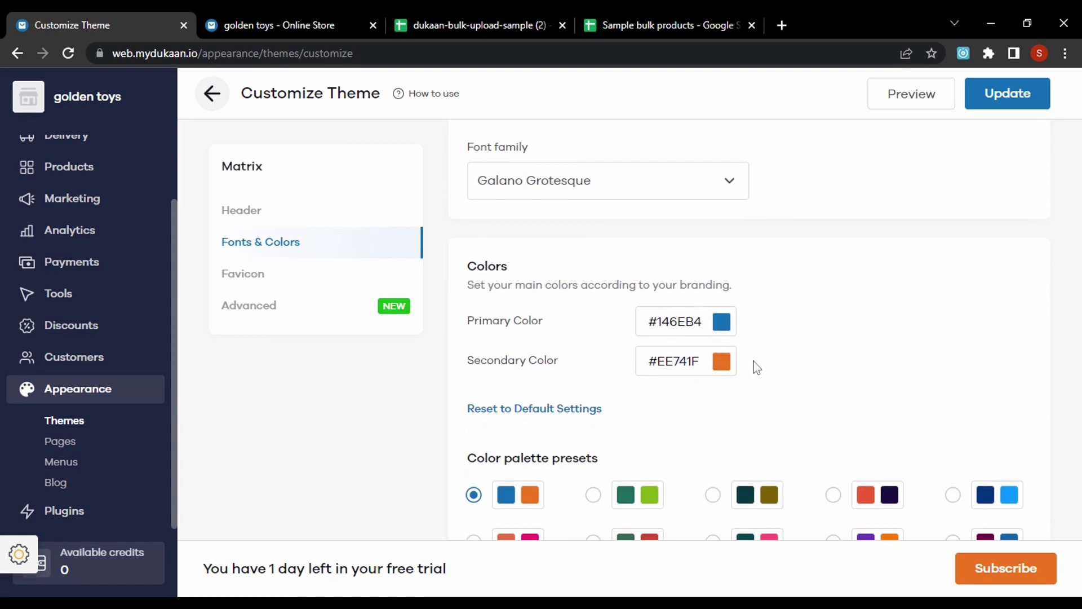
scroll(757, 368, "down", 2)
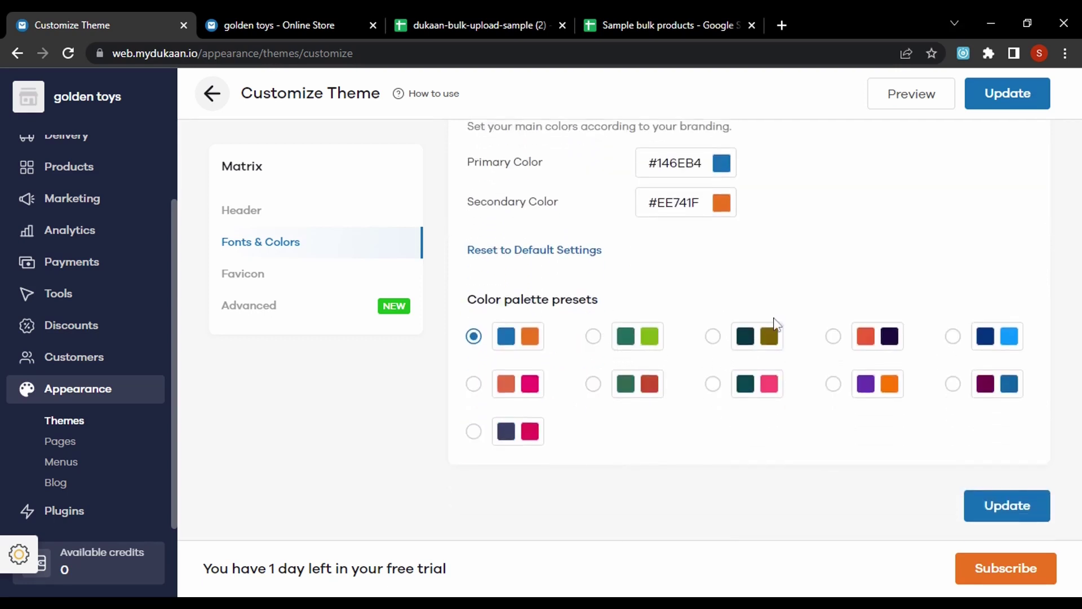
scroll(827, 343, "up", 1)
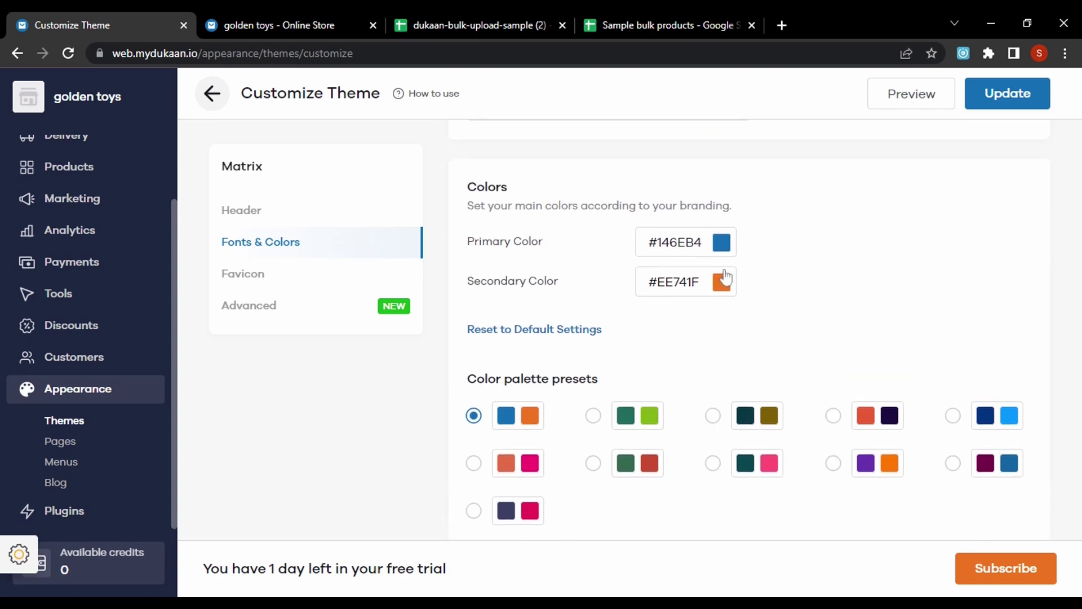
left_click(296, 287)
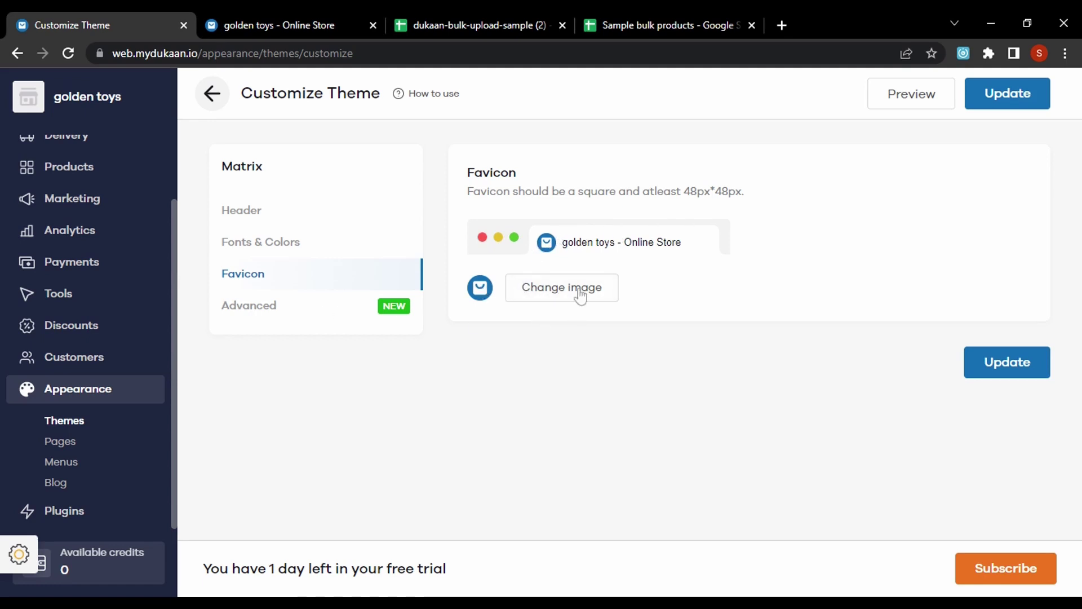
left_click(317, 314)
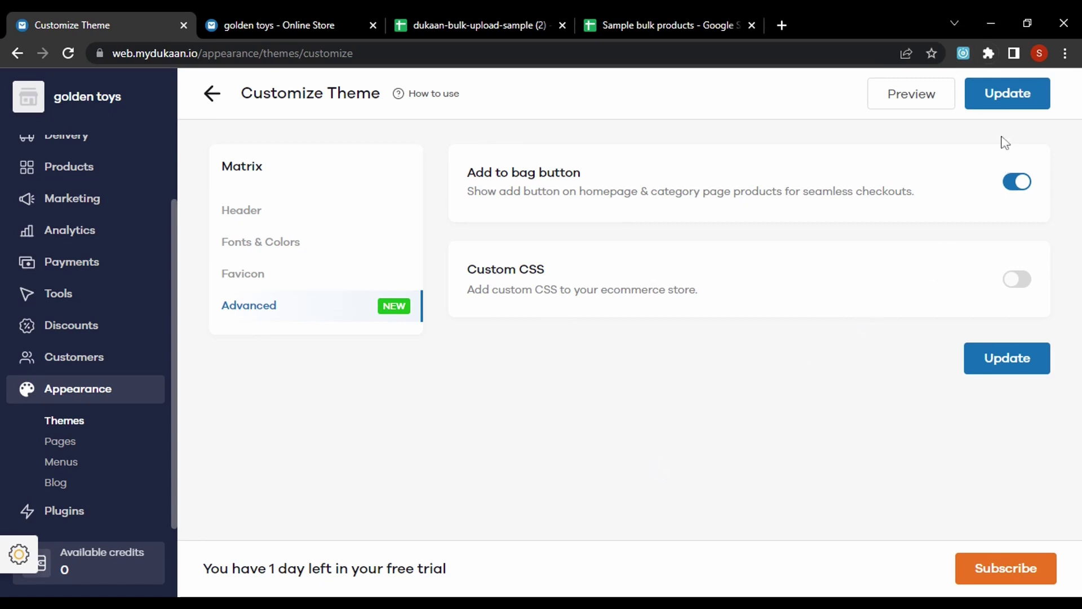
Step: Preview the store with the Matrix theme and open the RC Car product from the Toys category
left_click(931, 105)
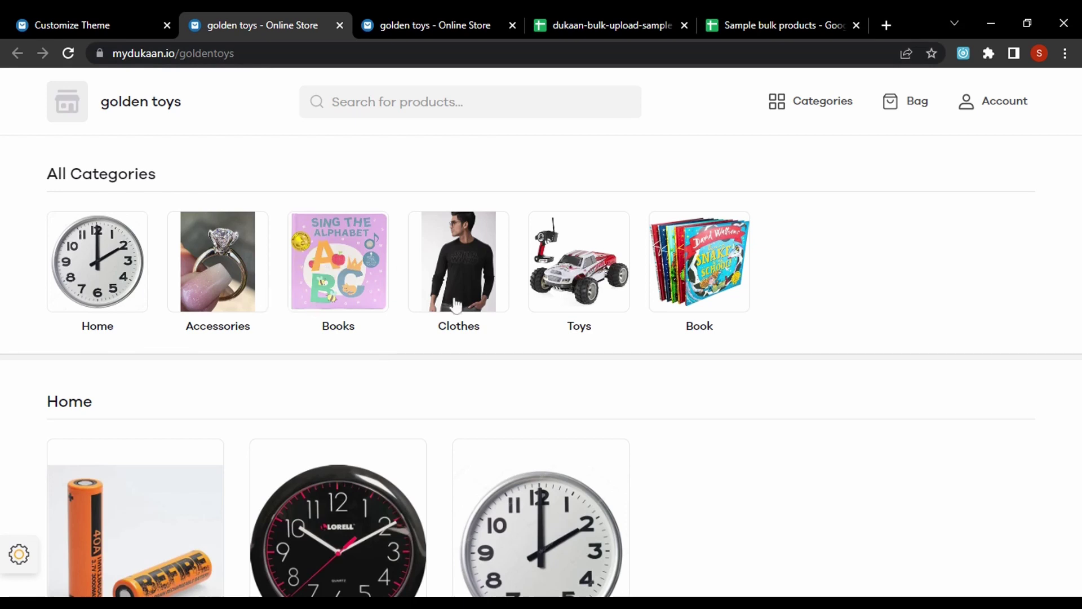
left_click(542, 282)
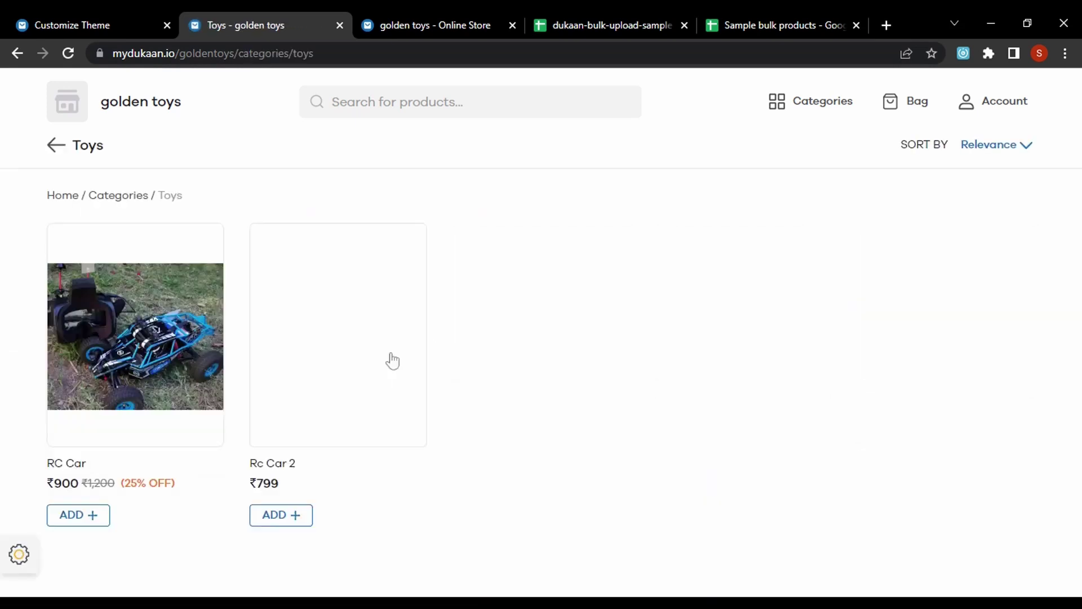
left_click(203, 343)
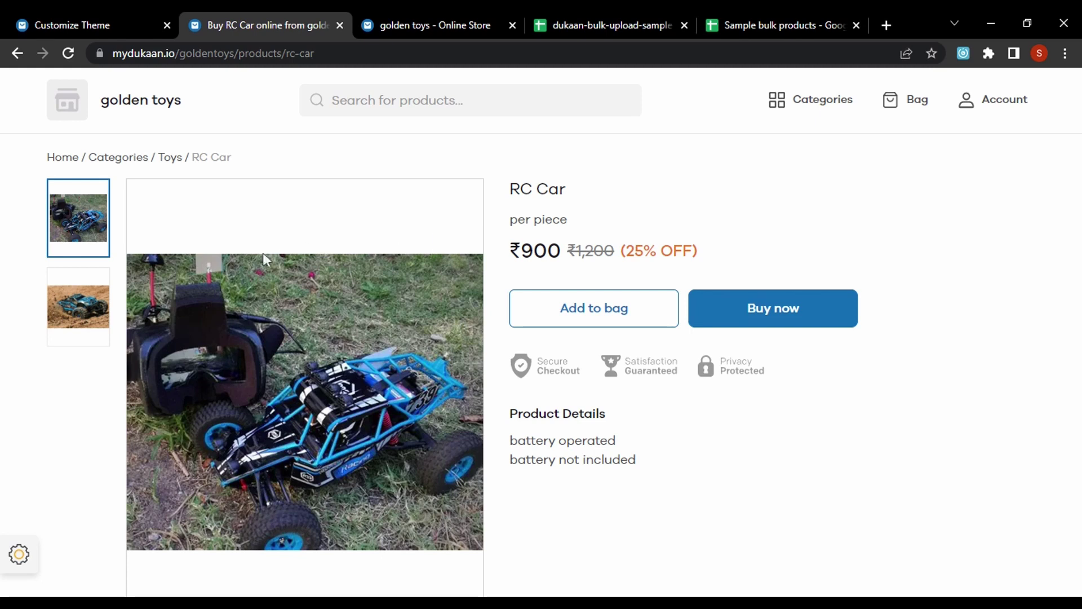
Step: View the RC Car's second image and look through the similar products on its page
left_click(103, 304)
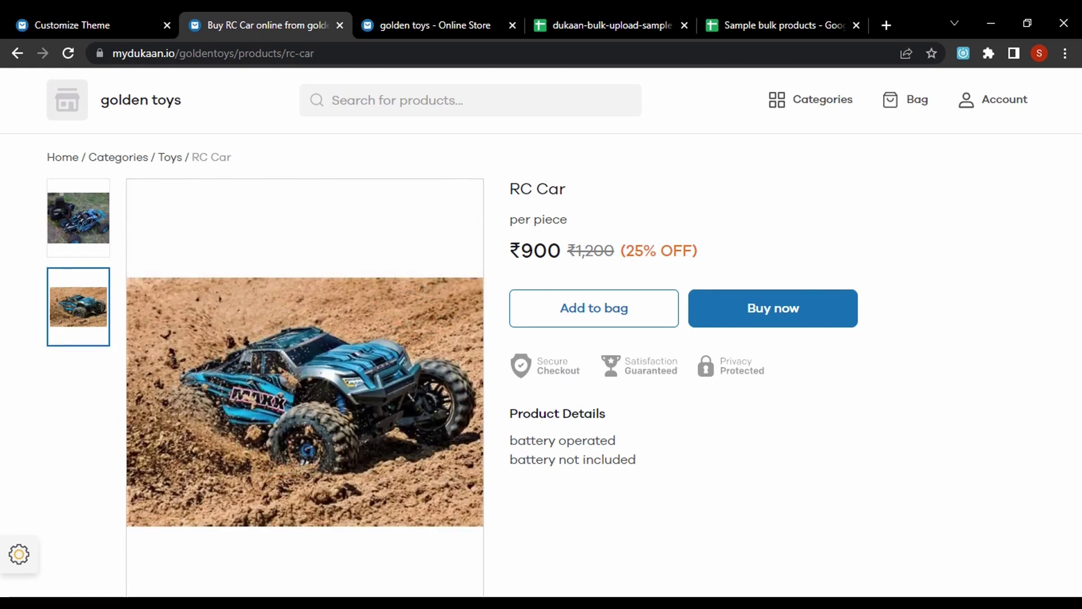
scroll(671, 231, "down", 7)
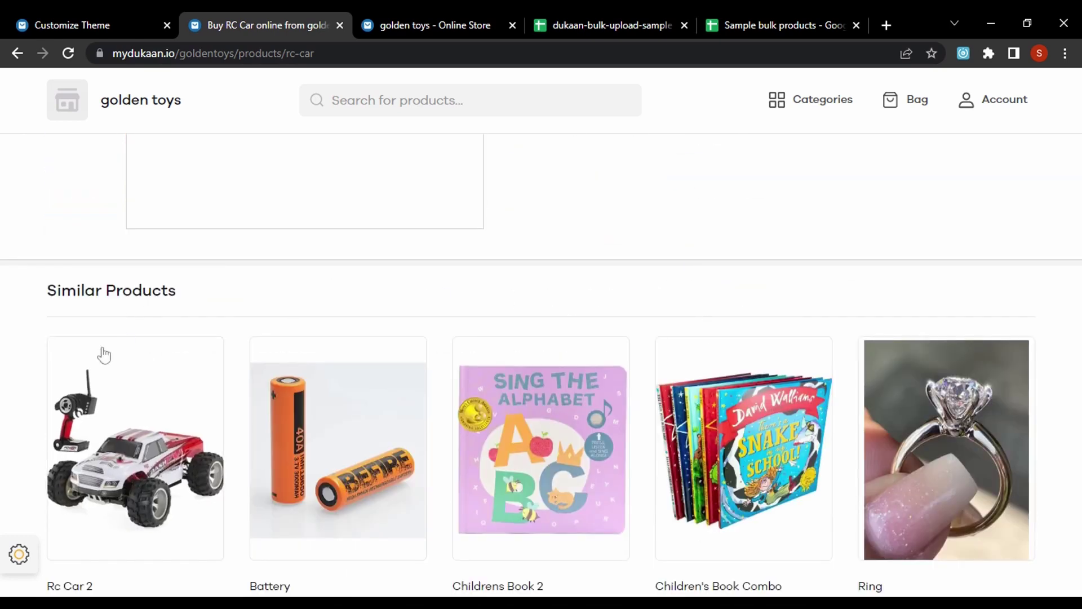
scroll(101, 353, "down", 5)
scroll(713, 416, "up", 8)
scroll(713, 415, "up", 4)
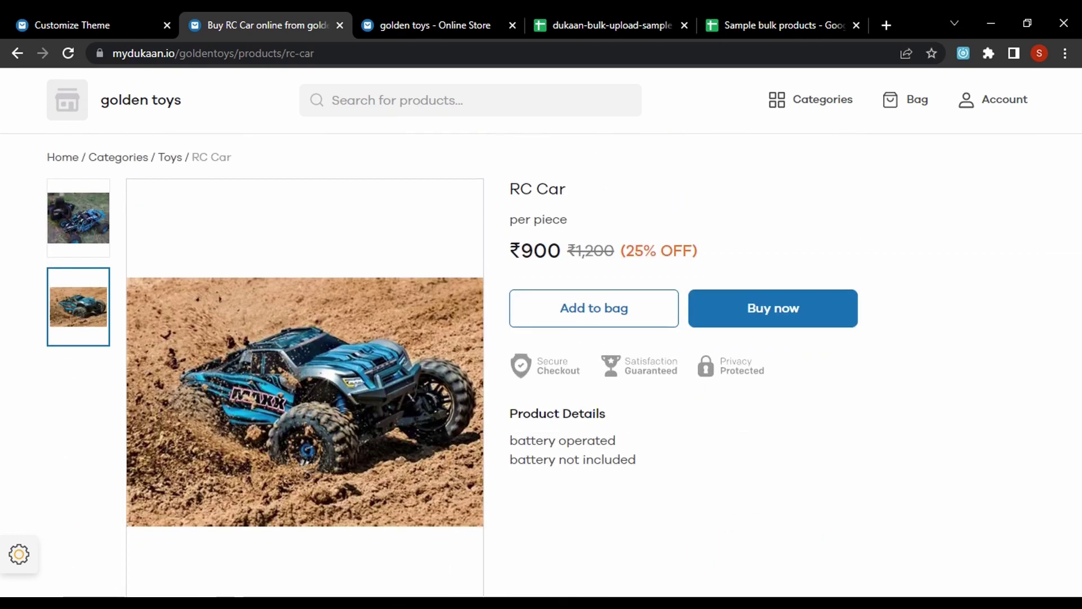